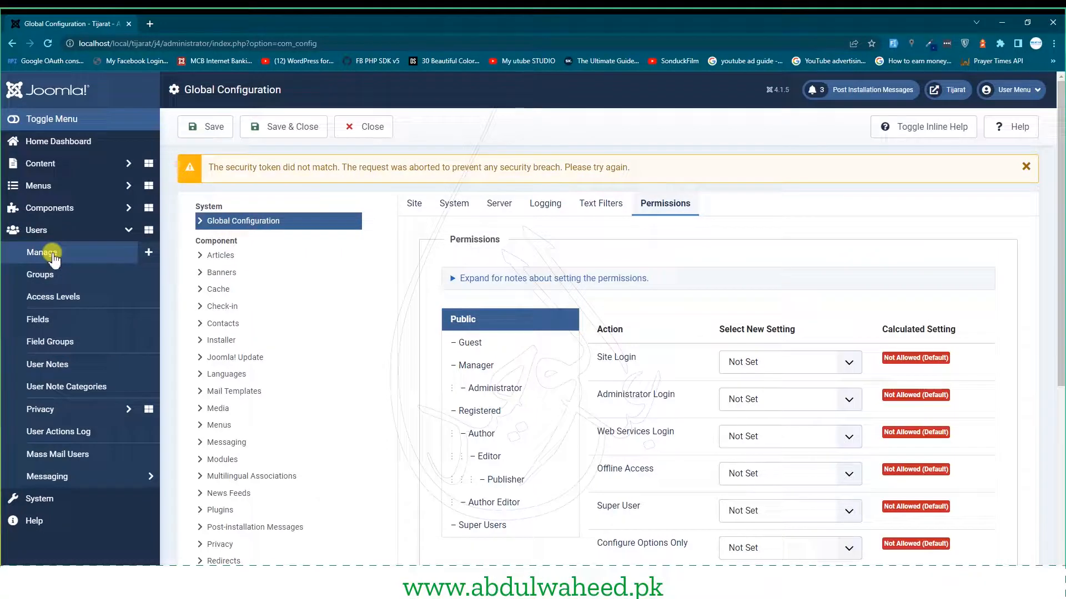
Open the user groups list and review the Author, Editor and Super Users groups
left_click(52, 254)
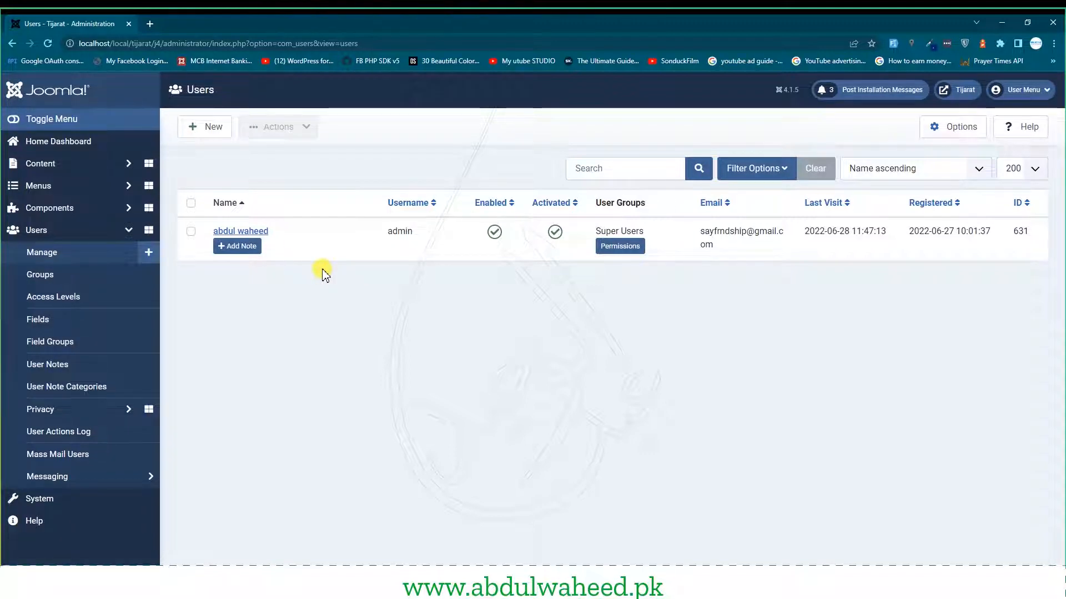
left_click(55, 276)
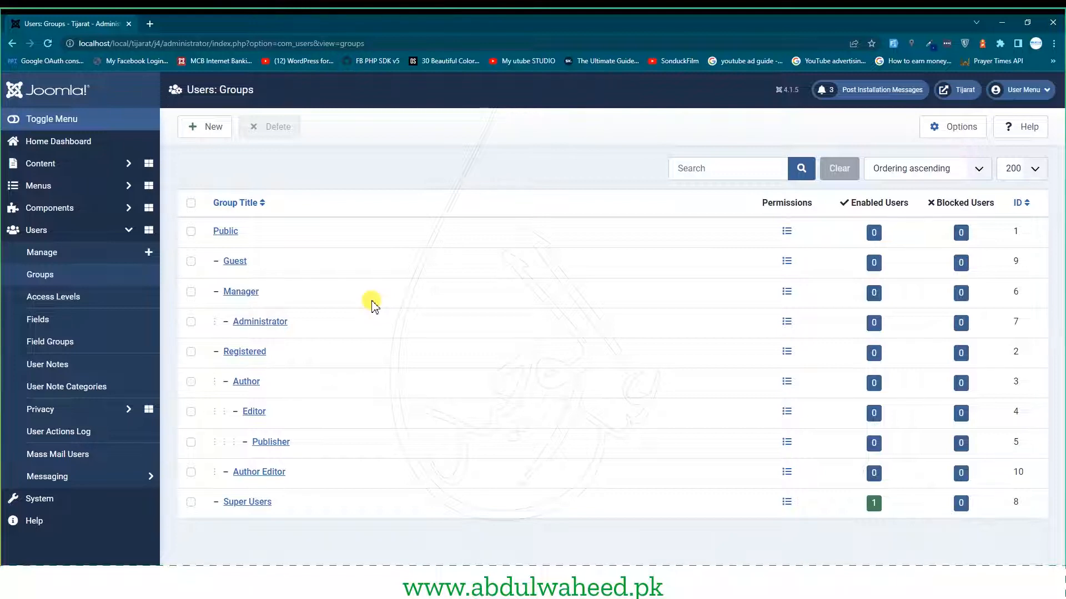
left_click_drag(261, 382, 226, 382)
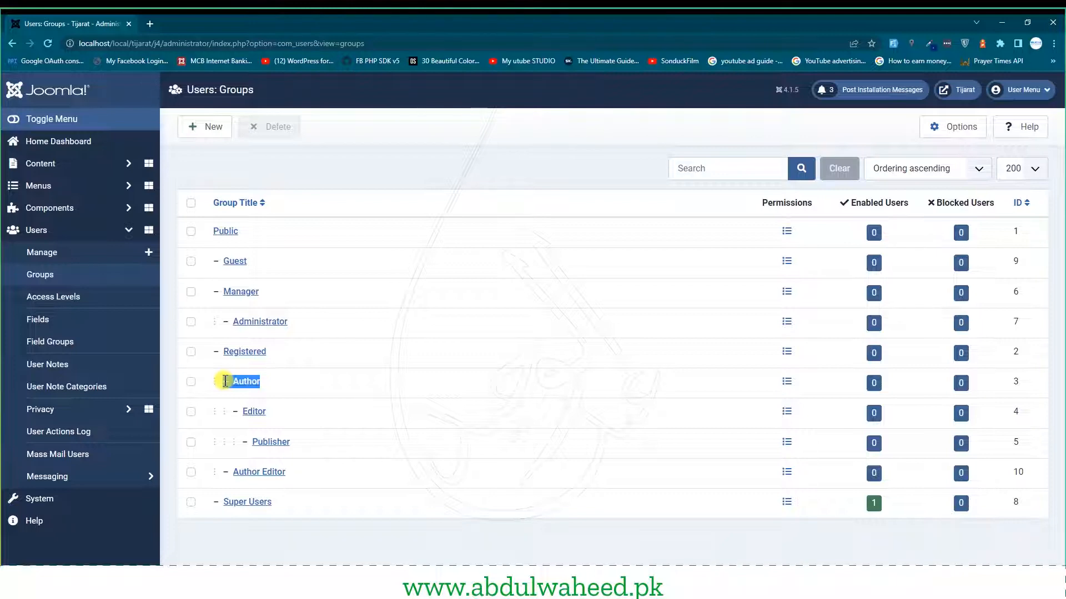
left_click(224, 381)
left_click_drag(286, 413, 232, 412)
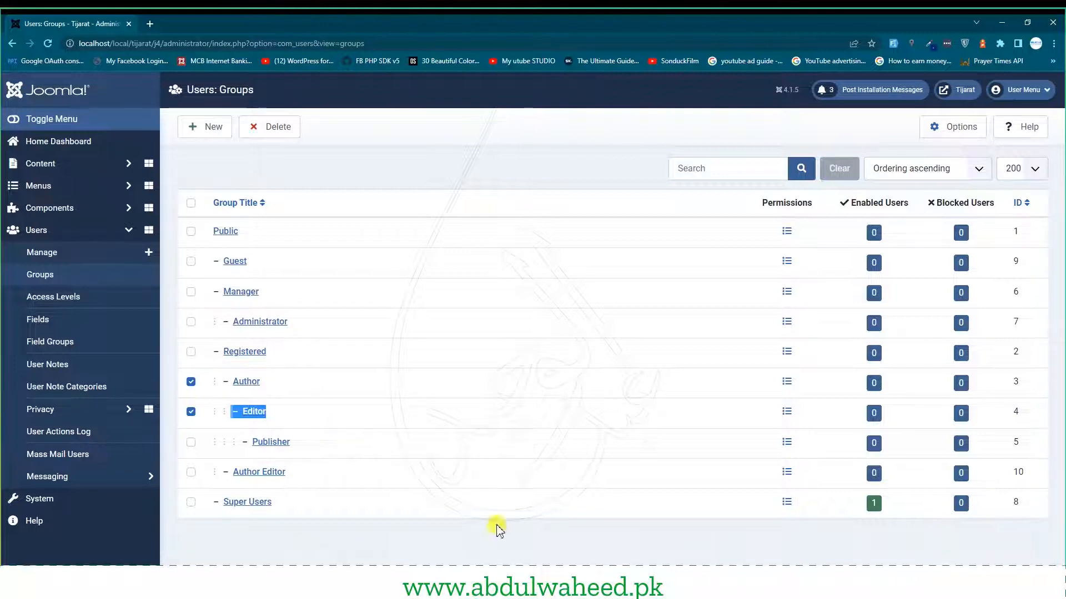
left_click_drag(308, 502, 222, 502)
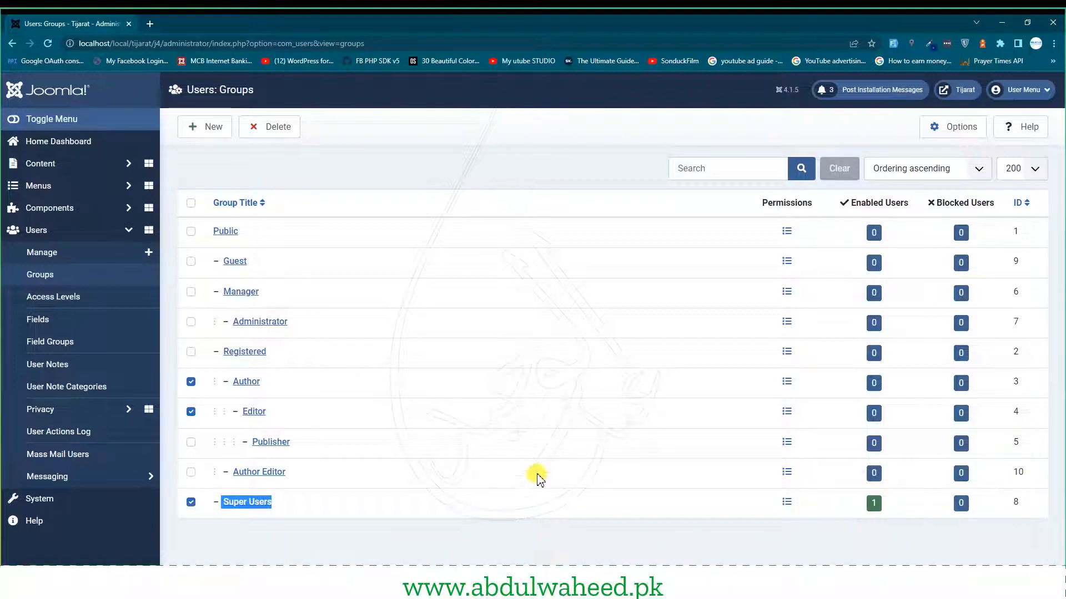
left_click(85, 298)
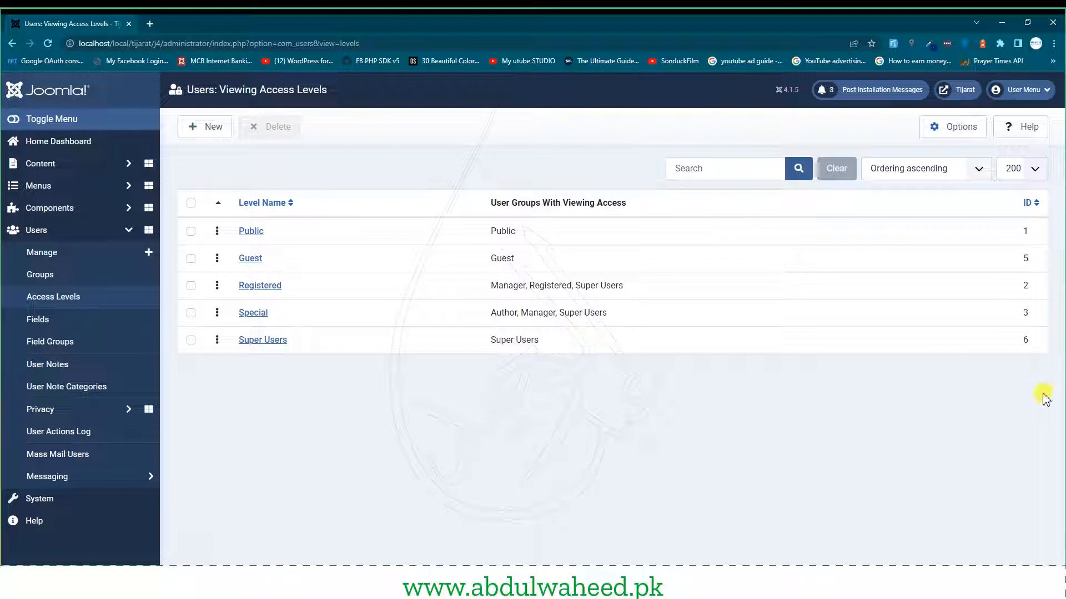
left_click(52, 281)
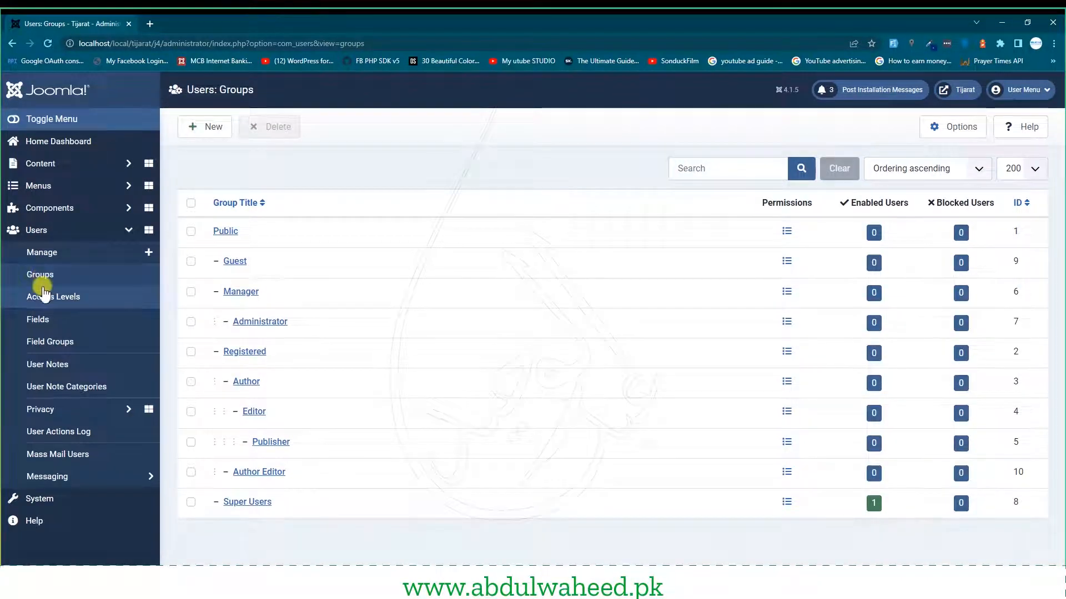
left_click(205, 137)
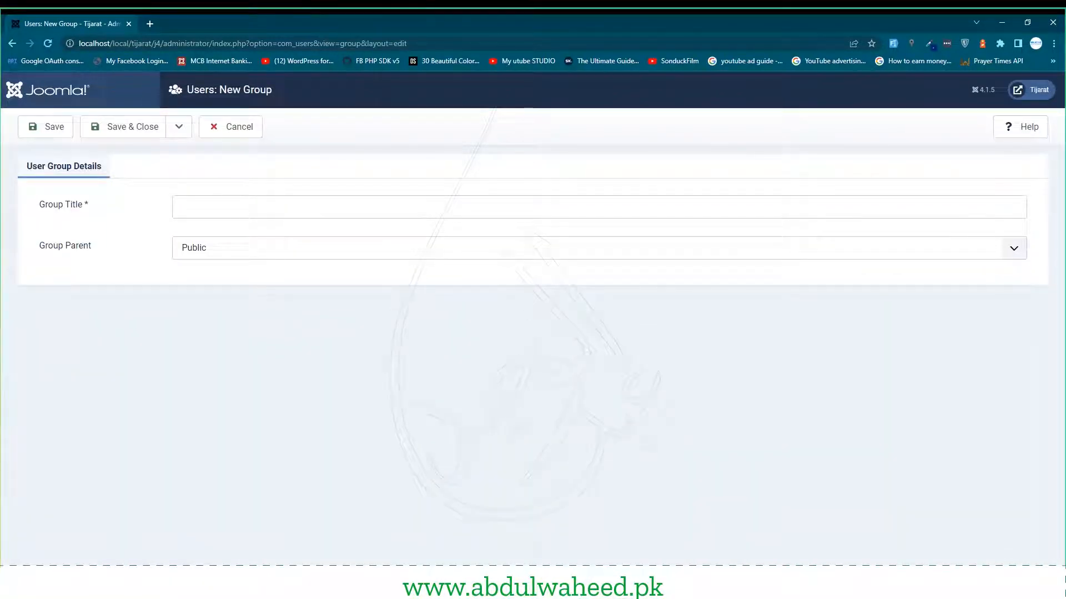
Save a new group titled 'Client' with Public kept as its parent
left_click(269, 218)
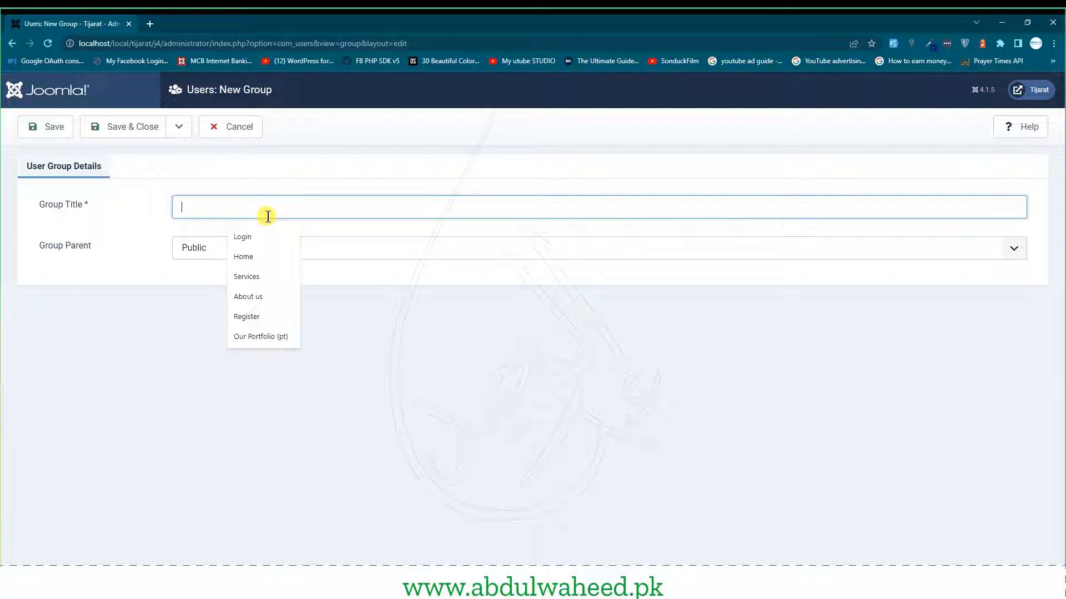
type("Client")
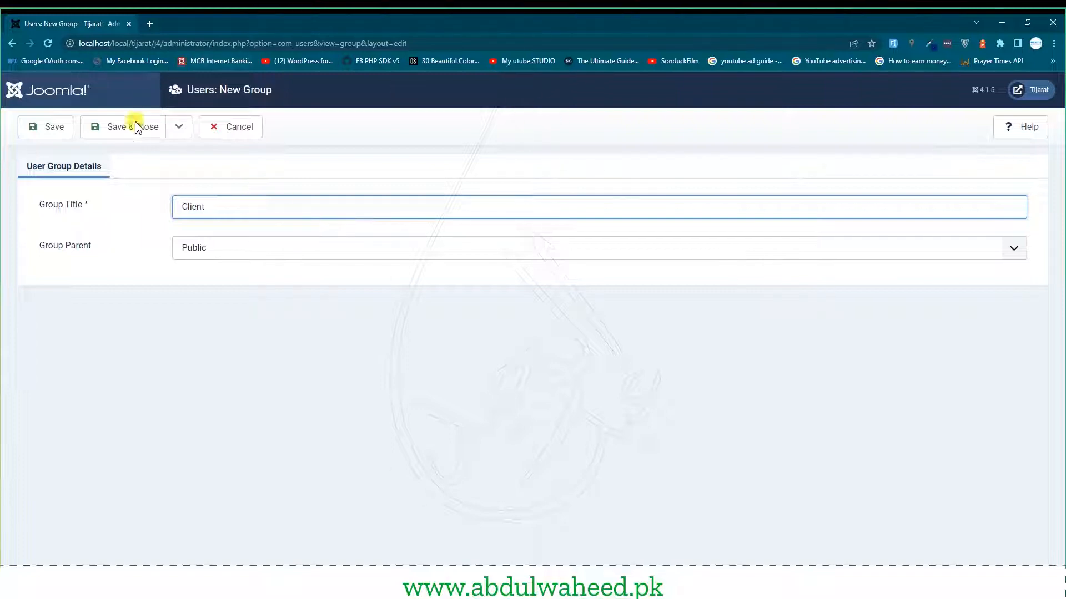
left_click(131, 139)
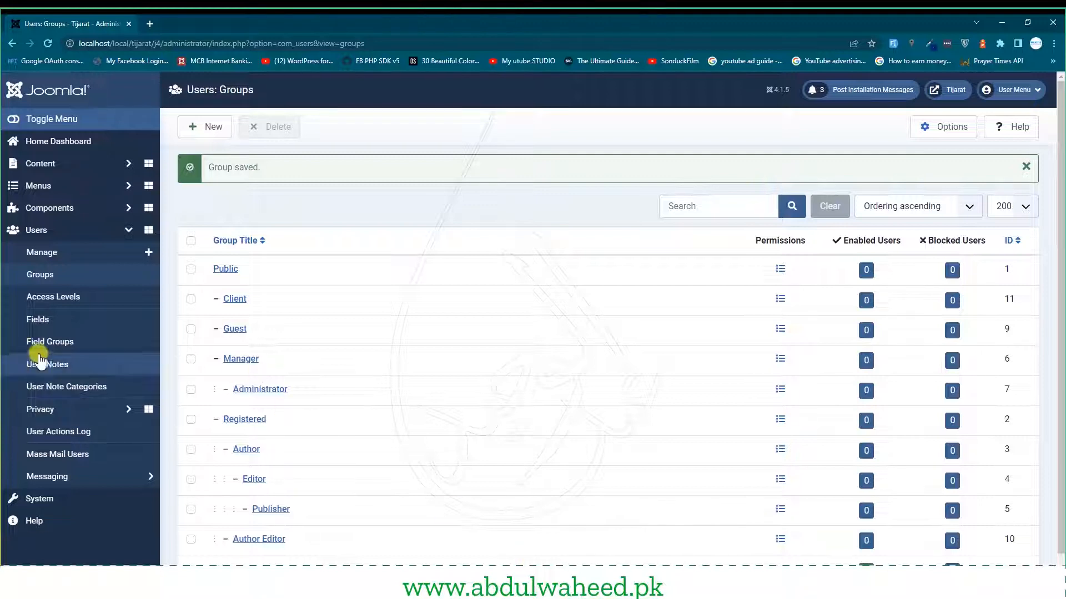
Create and save a 'Client' access level granting viewing access to the Client group
left_click(84, 295)
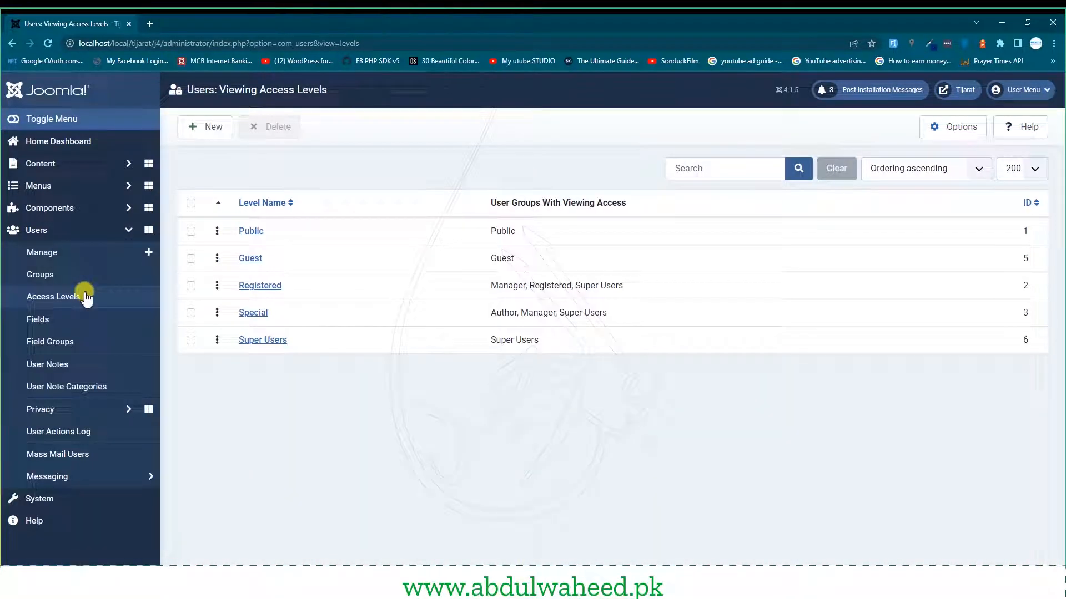
left_click(210, 126)
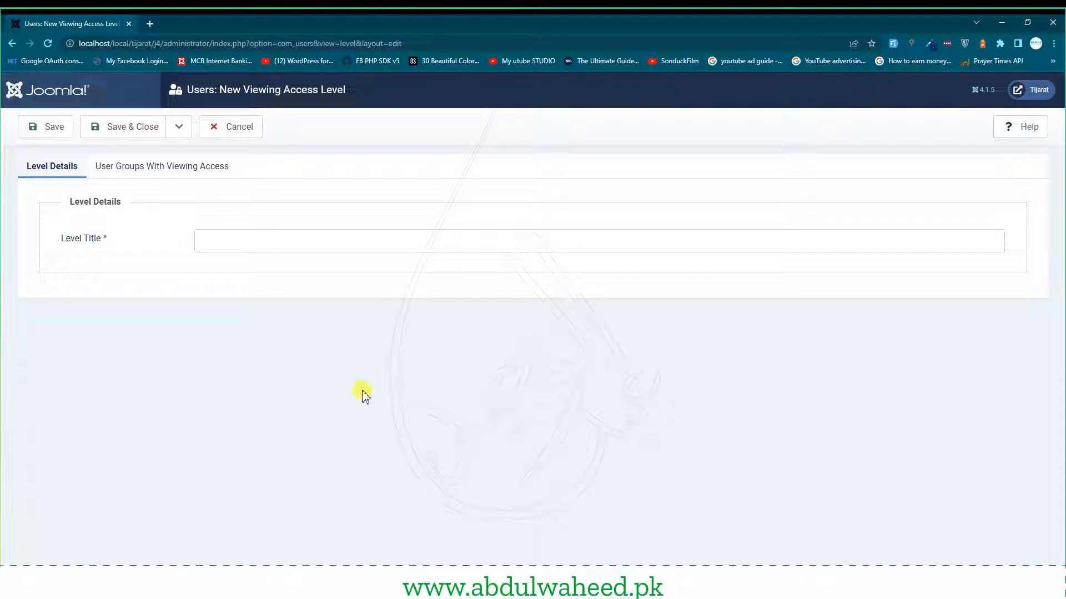
left_click(344, 251)
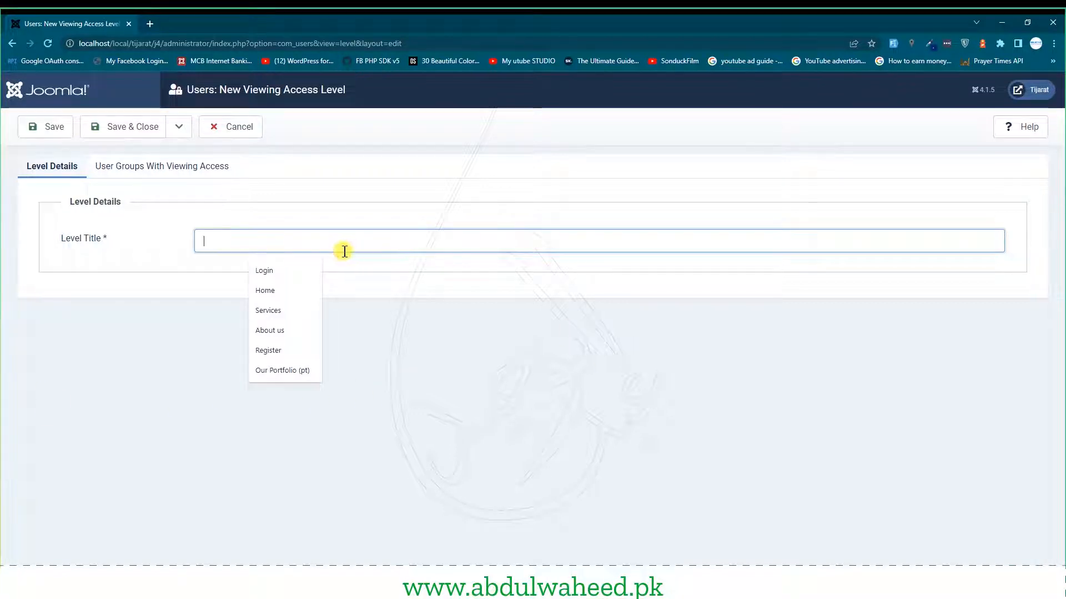
type("C")
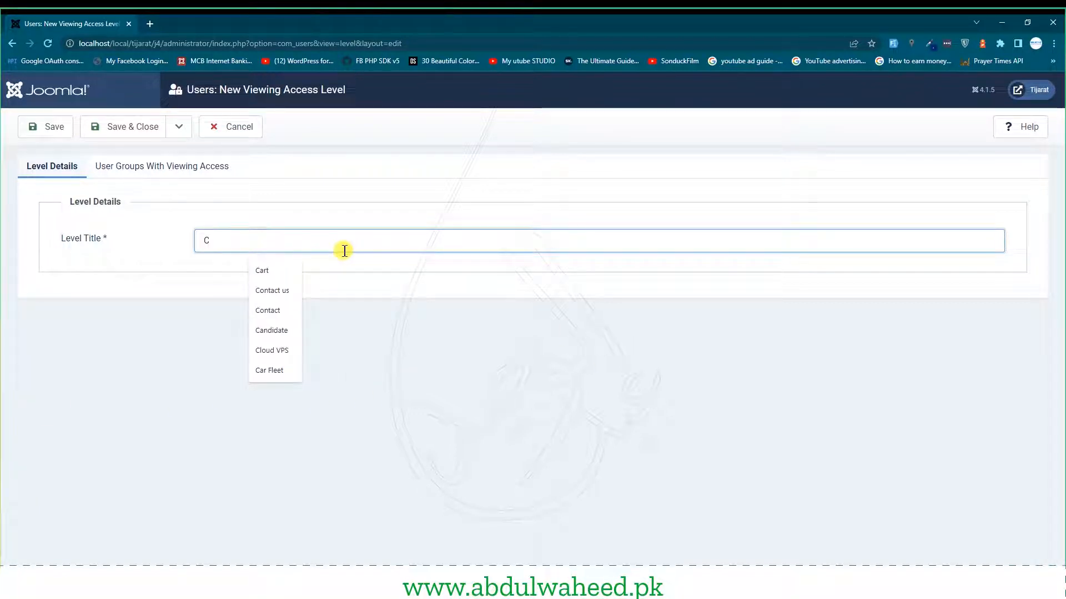
type("lient")
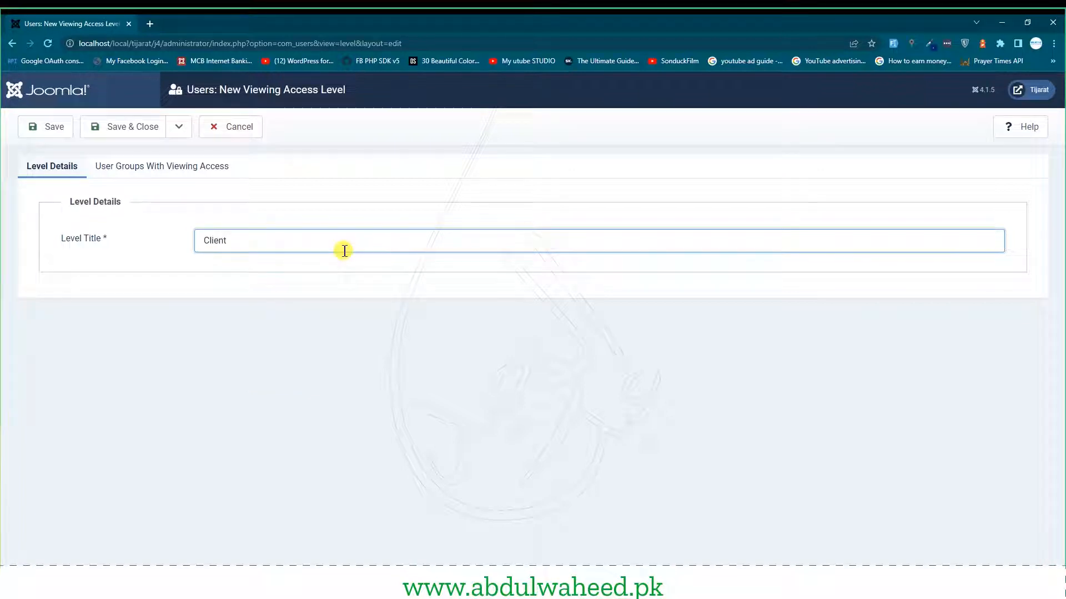
left_click(173, 171)
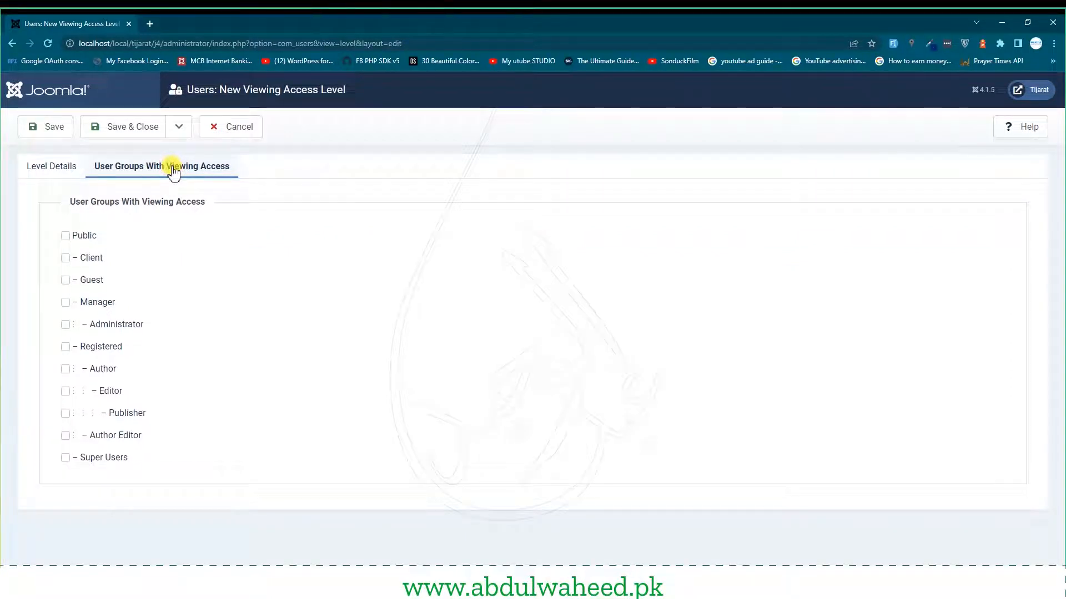
left_click(95, 263)
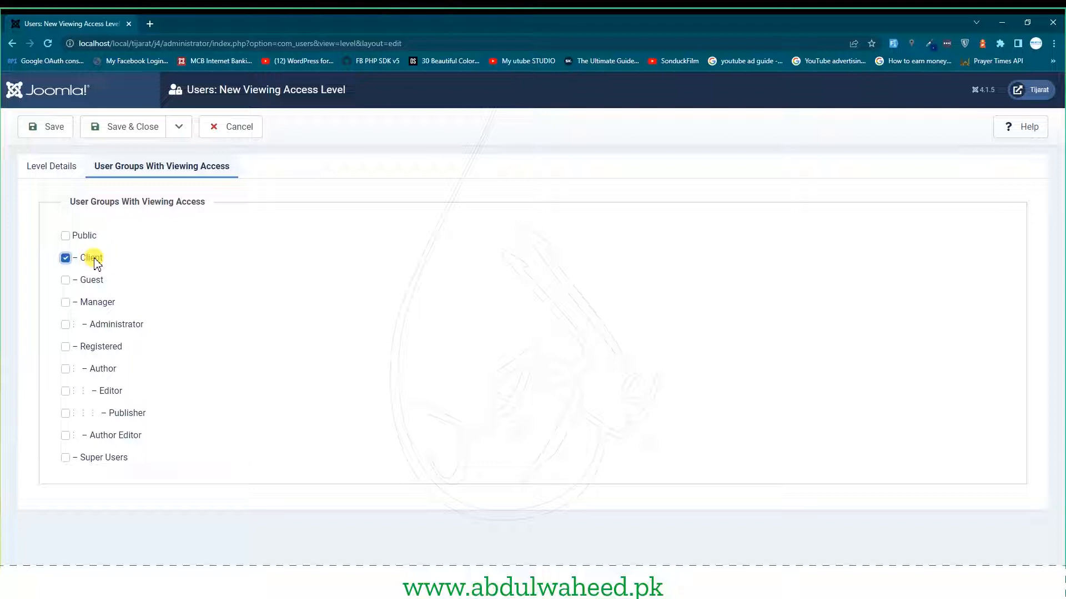
left_click(120, 131)
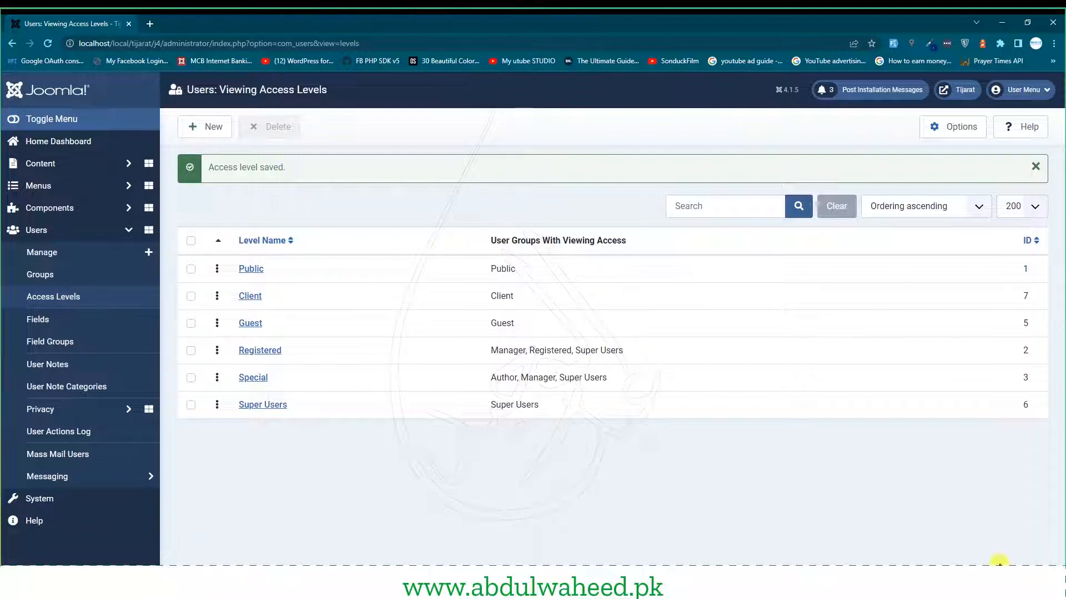
Add the Client group to the Special access level's viewing groups and save it
left_click(247, 381)
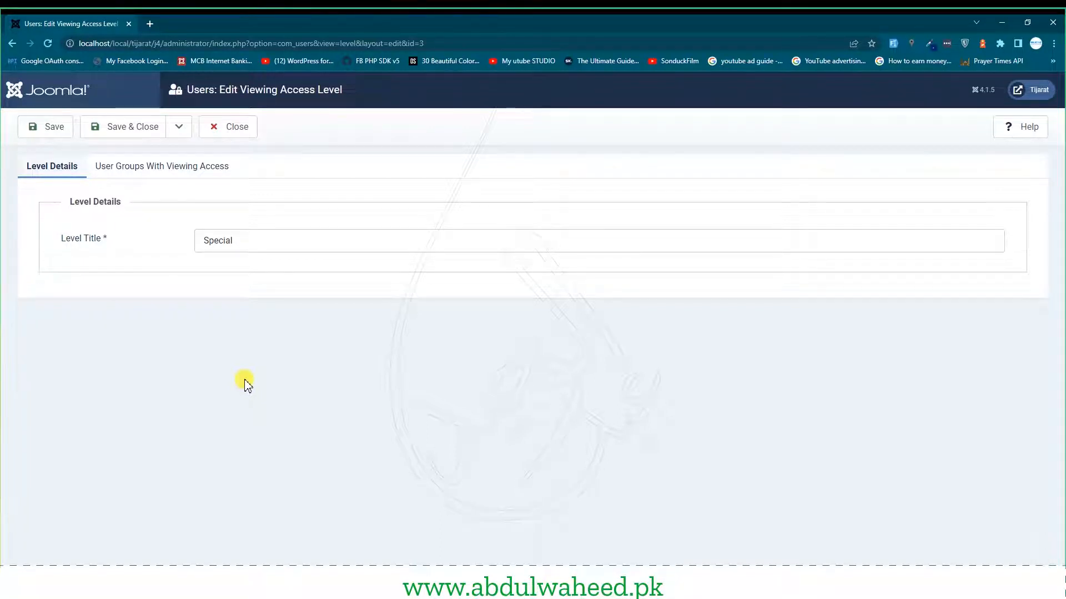
left_click(162, 166)
left_click(91, 259)
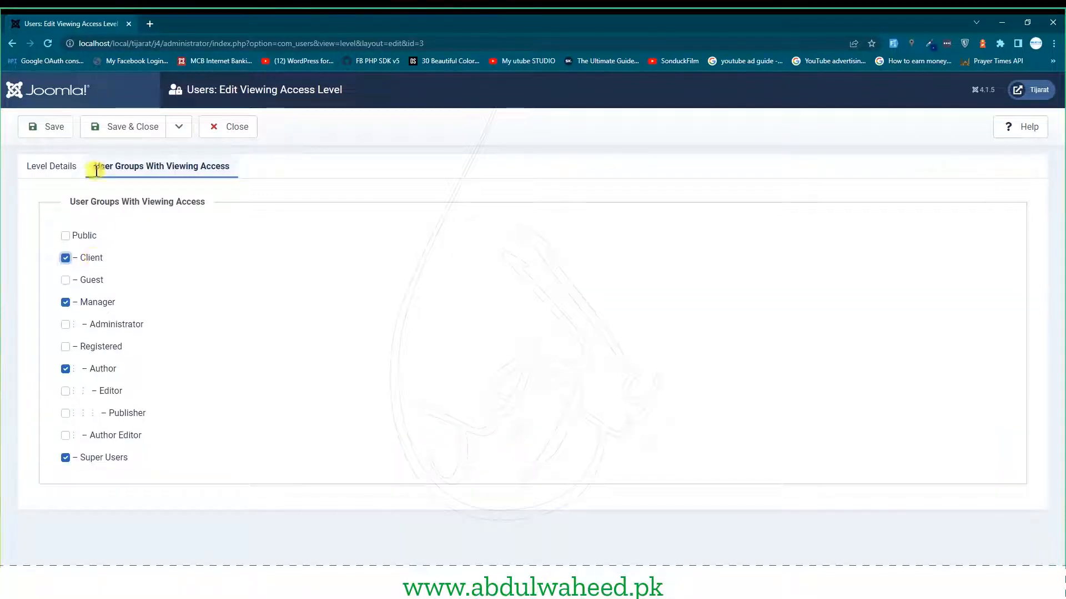
left_click(111, 127)
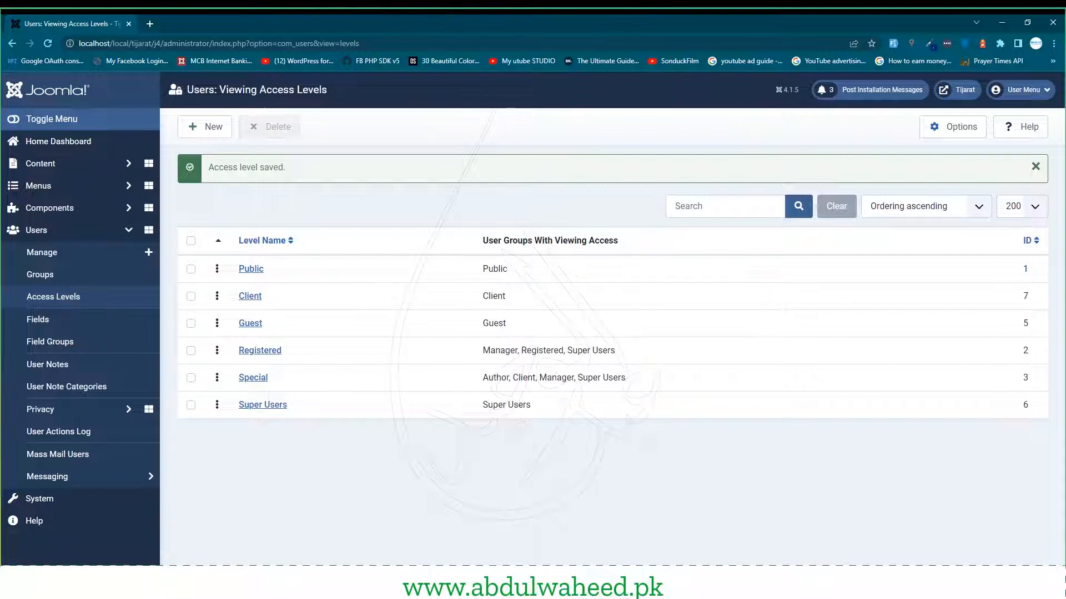
Show the Client group's permissions in Global Configuration
left_click(82, 142)
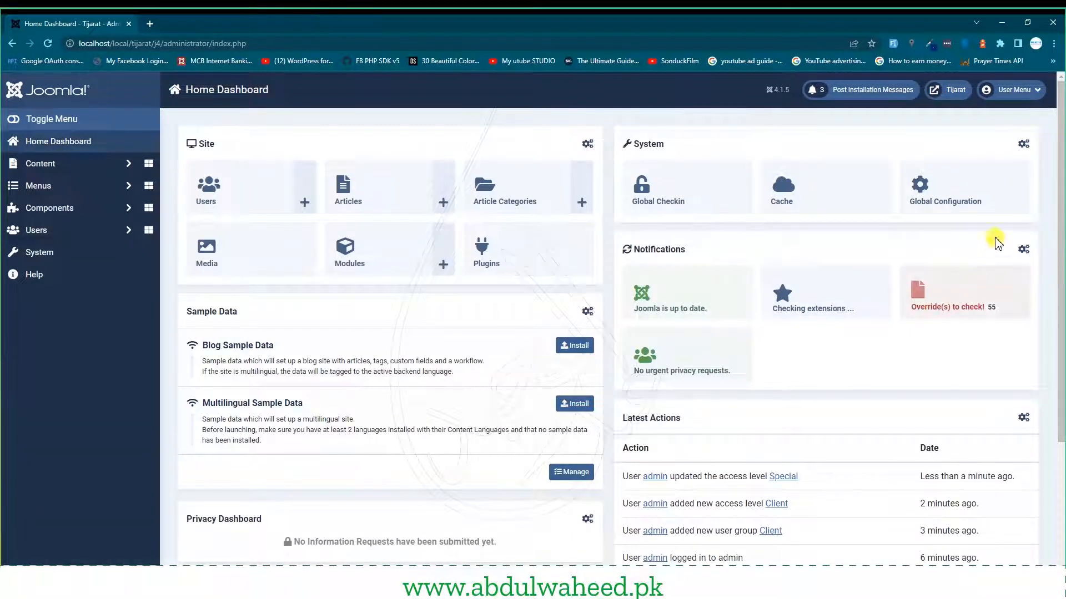
left_click(963, 204)
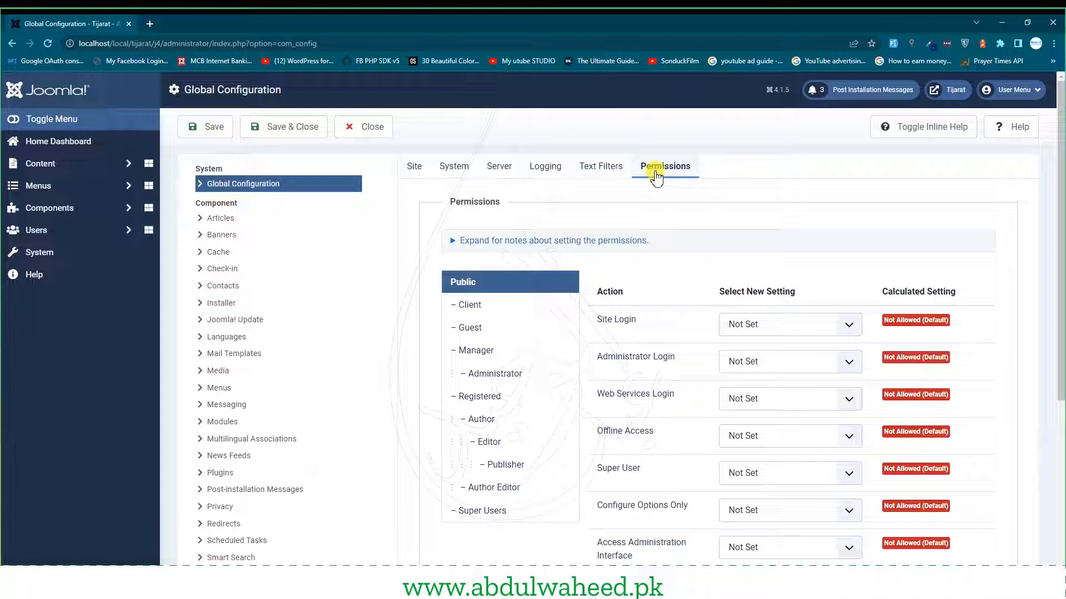
left_click(480, 308)
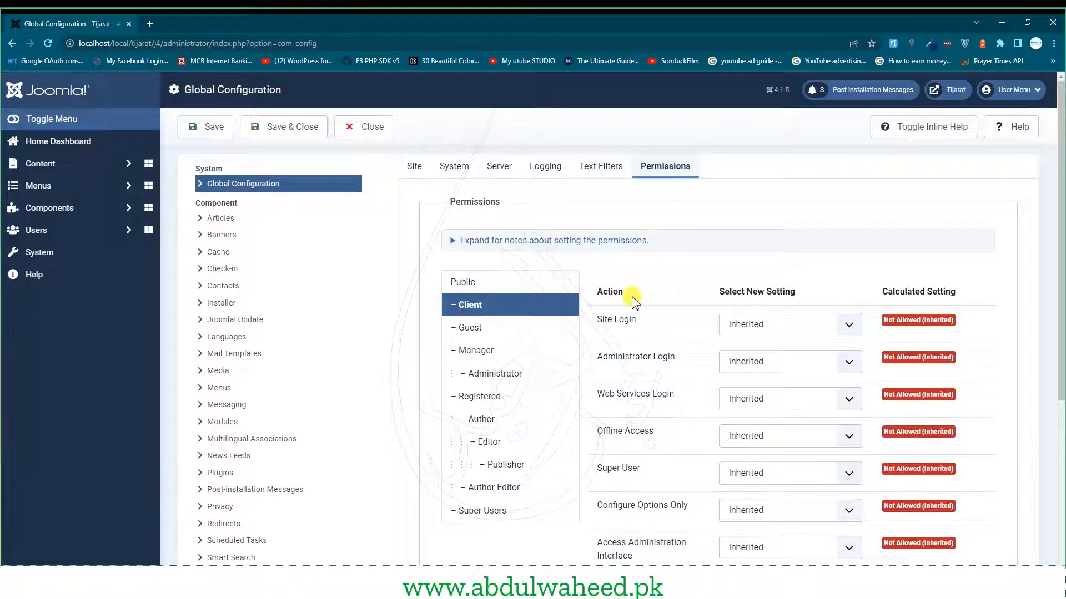
scroll(633, 300, "down", 1)
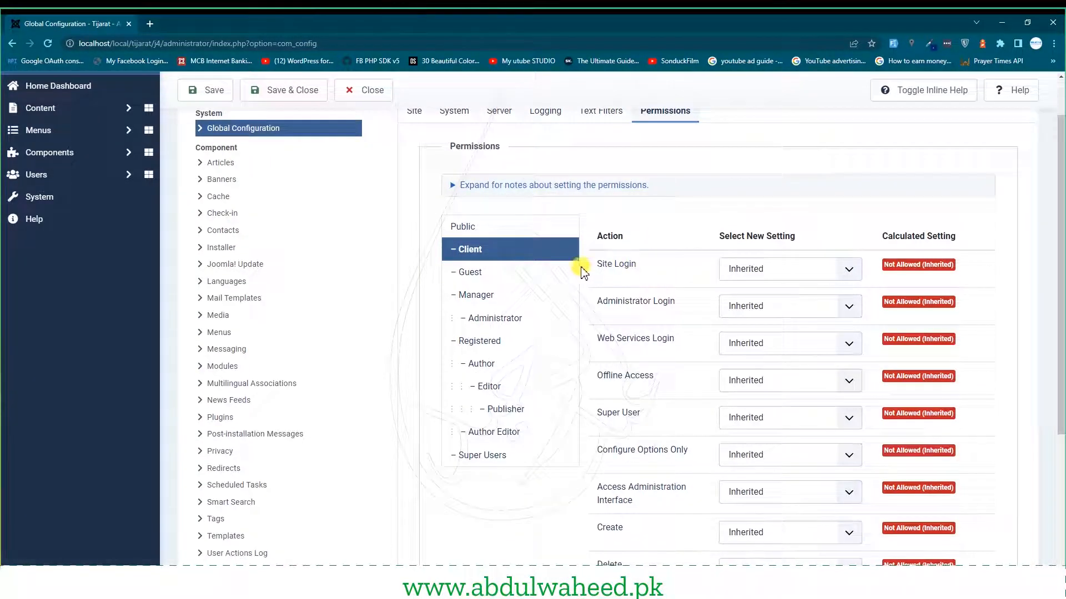
Allow Site Login, Administrator Login and Access Administration Interface for Client, then save
left_click_drag(593, 266, 641, 269)
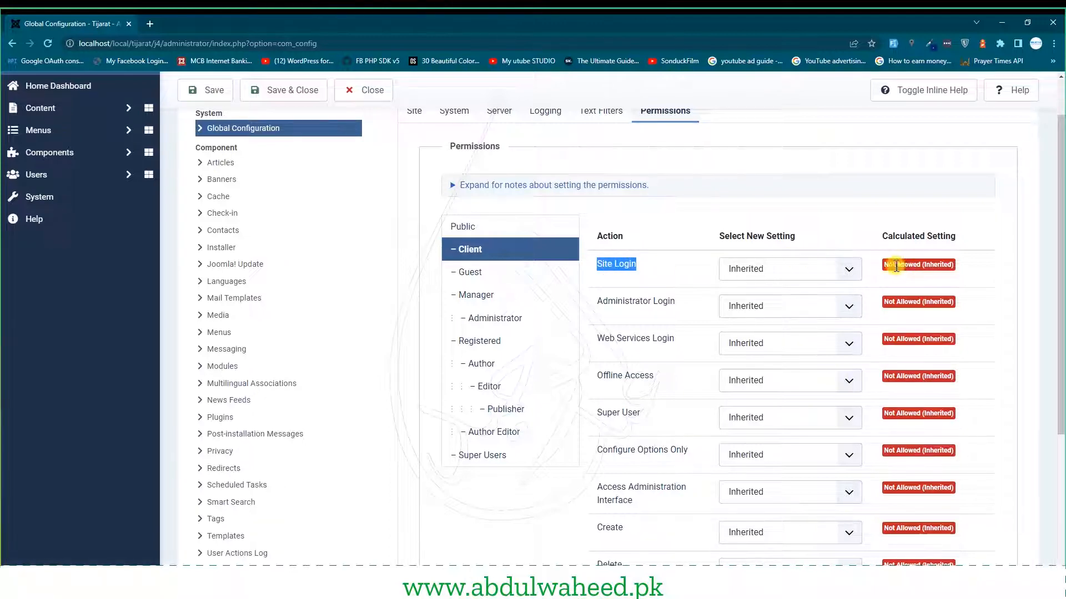
left_click_drag(884, 264, 921, 266)
left_click(779, 272)
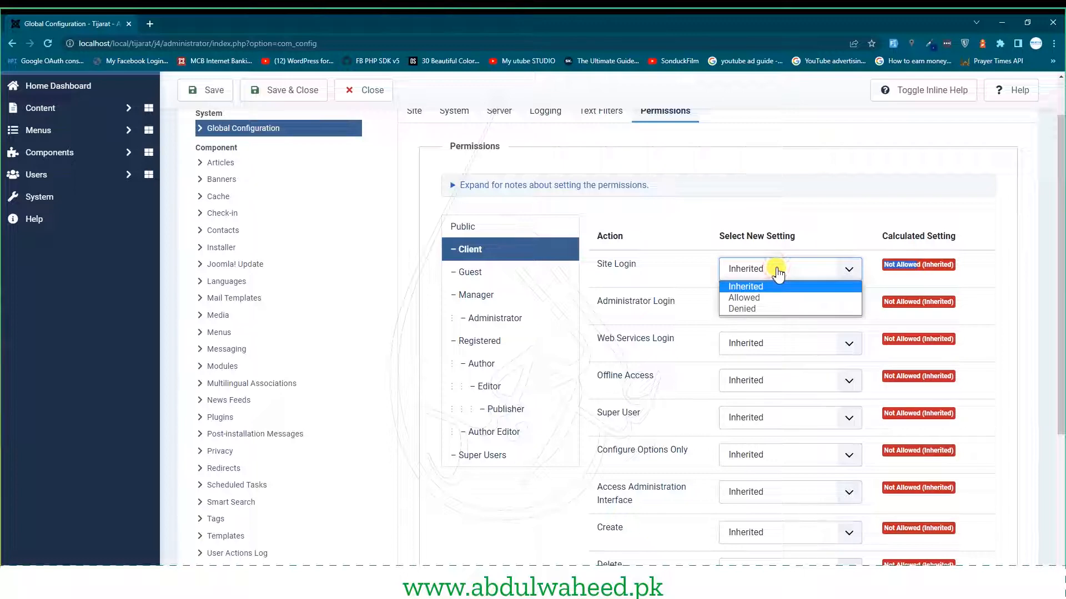
left_click(743, 299)
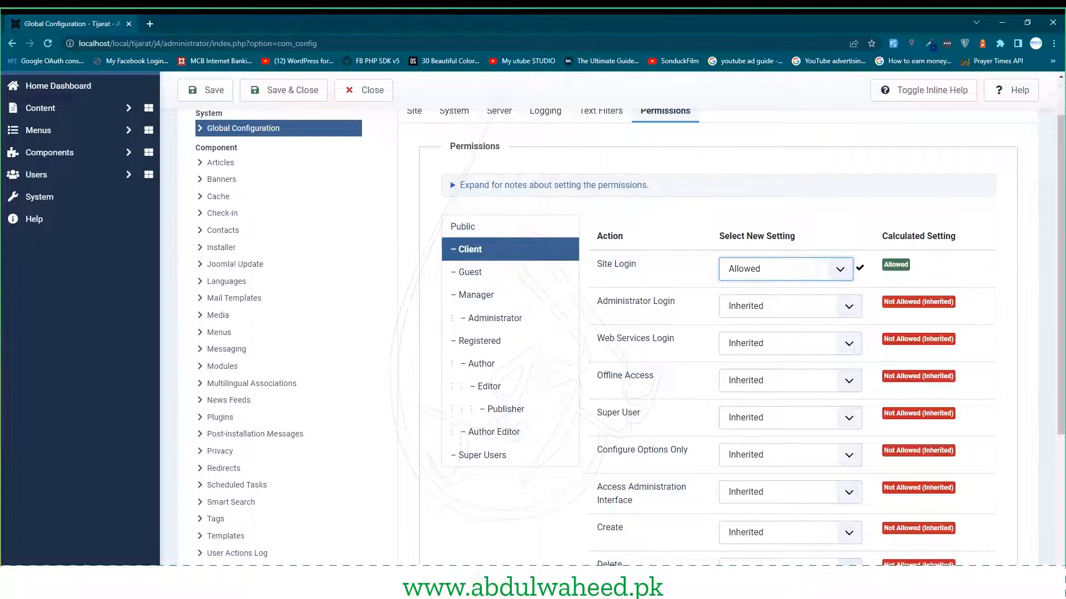
left_click(752, 306)
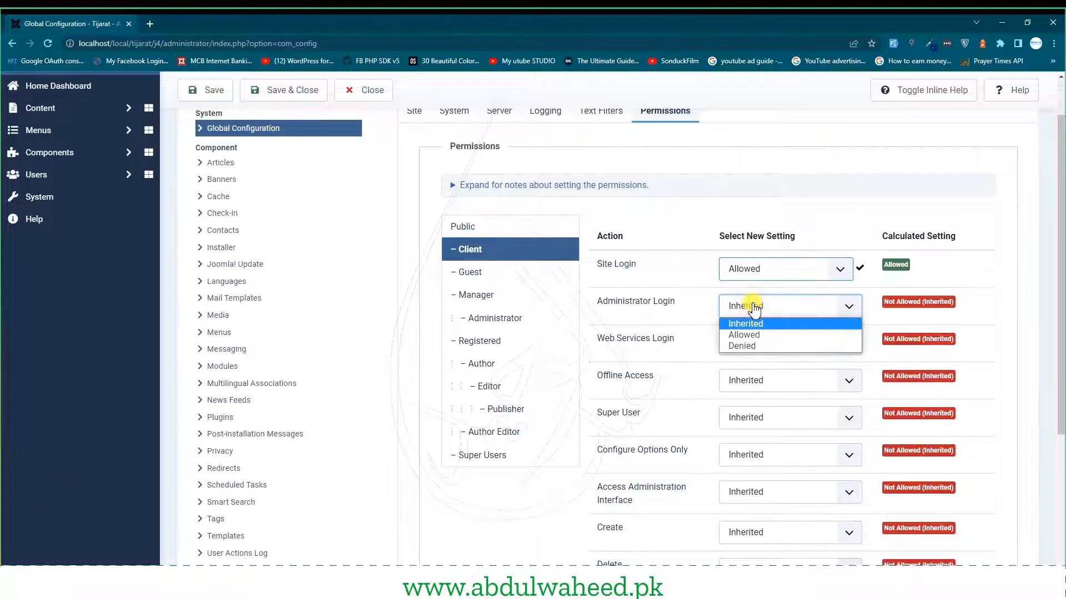
left_click(743, 335)
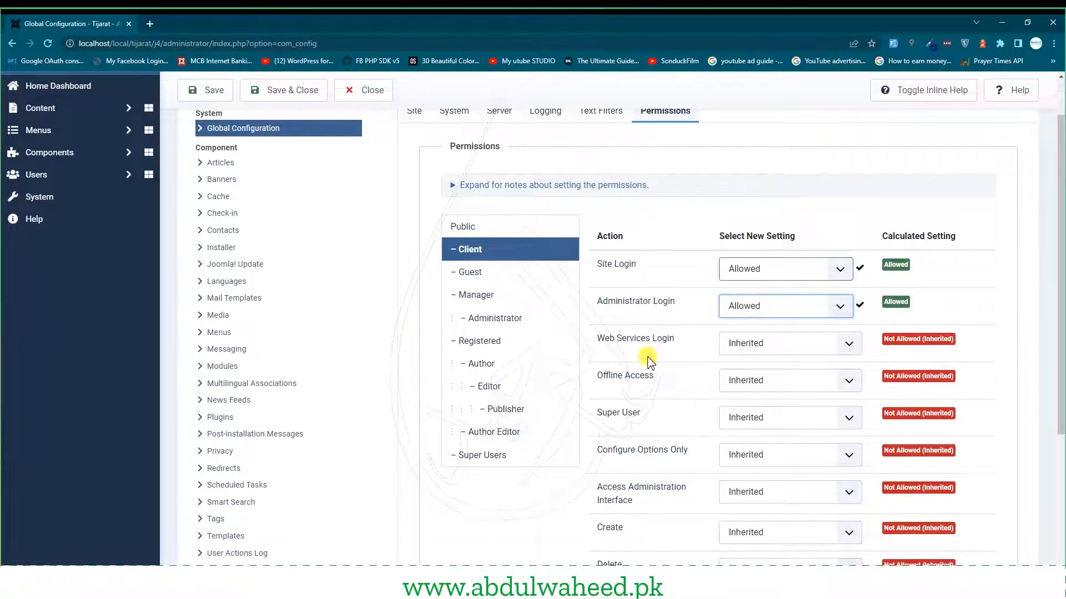
scroll(651, 361, "down", 4)
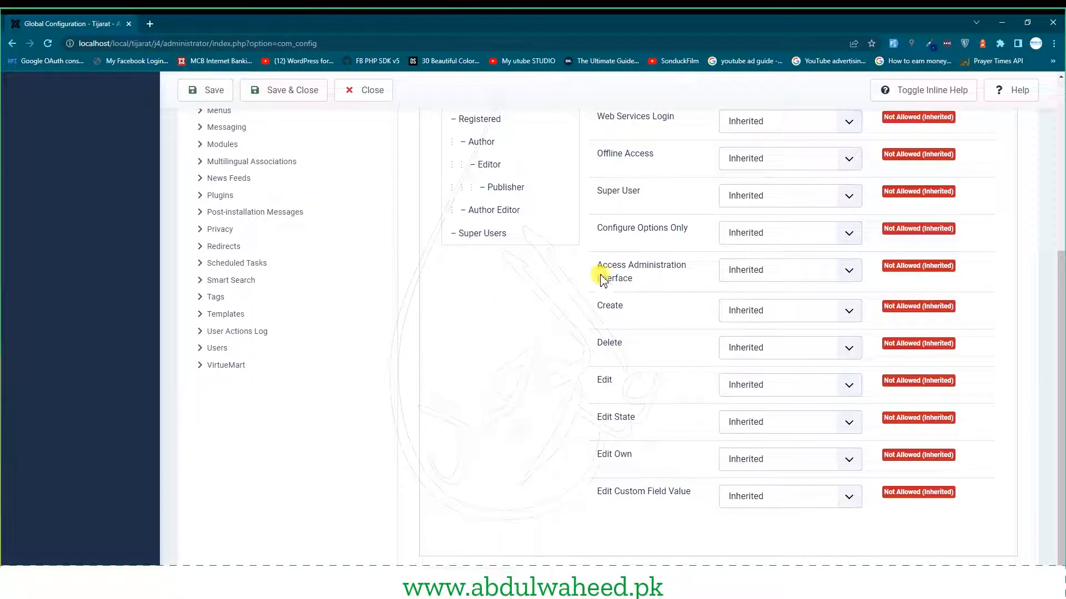
triple_click(626, 270)
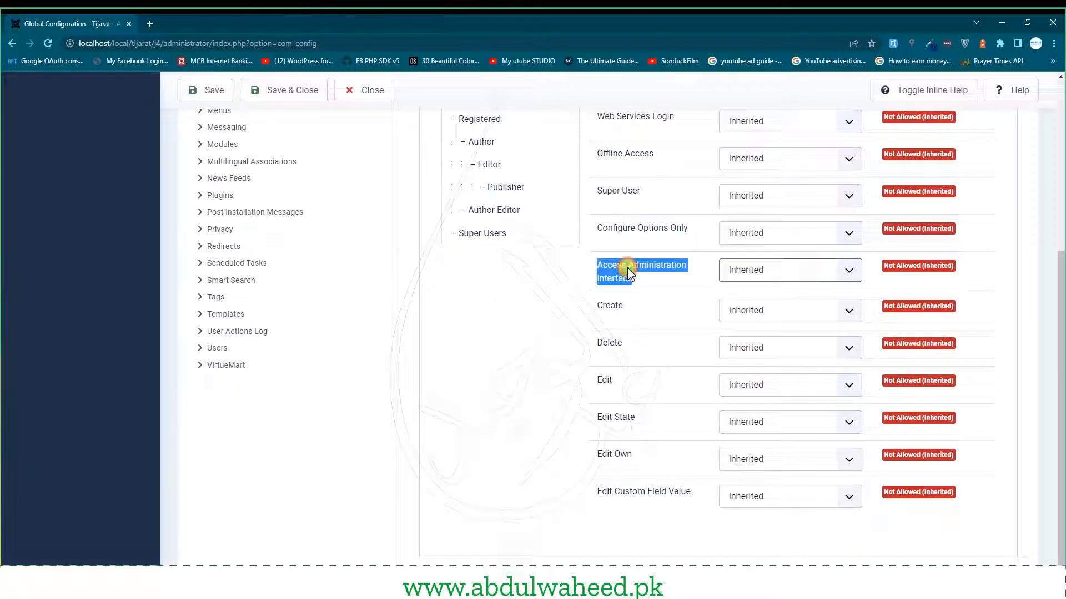
left_click(732, 274)
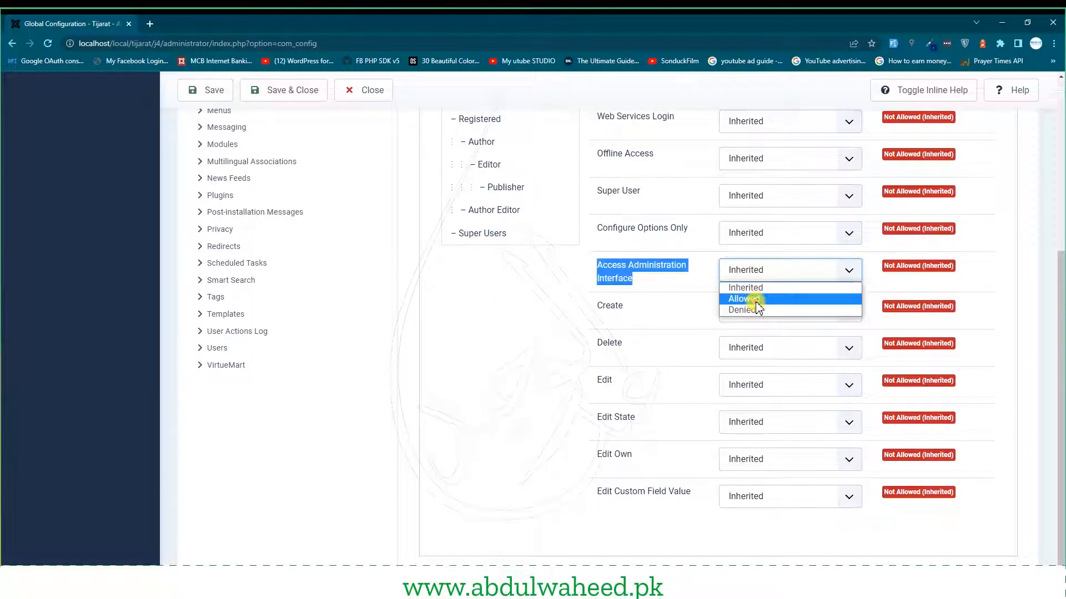
left_click(743, 299)
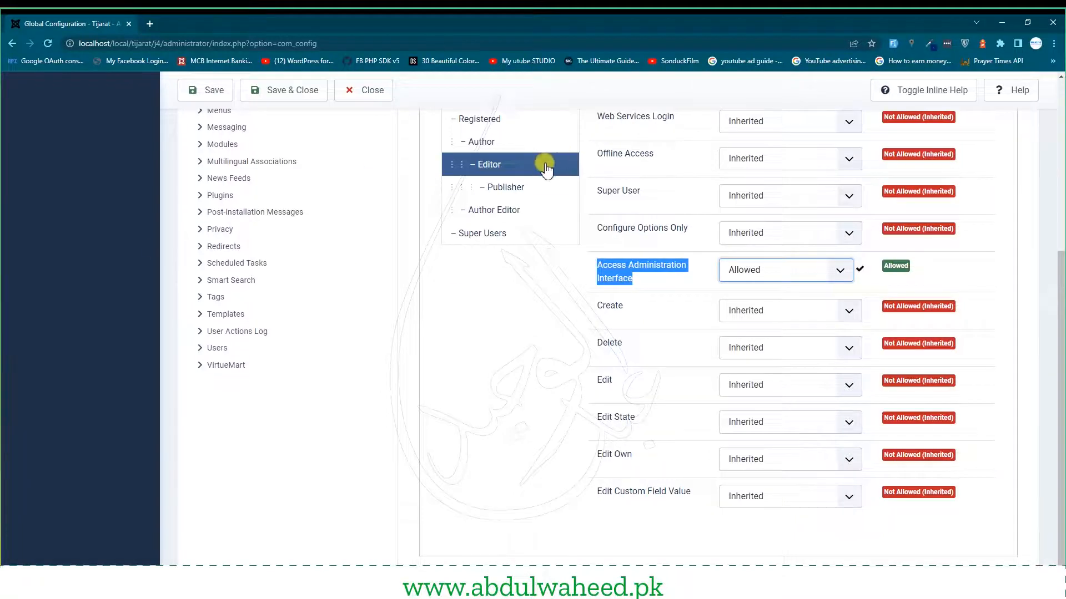
left_click(284, 90)
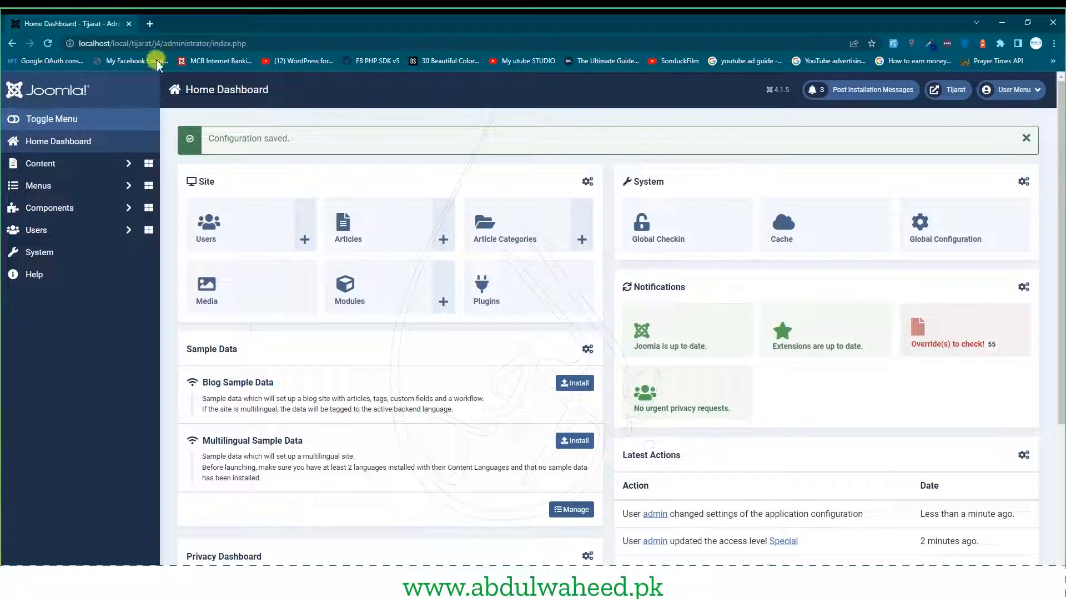
Show the Client group's permissions in the Articles options
left_click(84, 167)
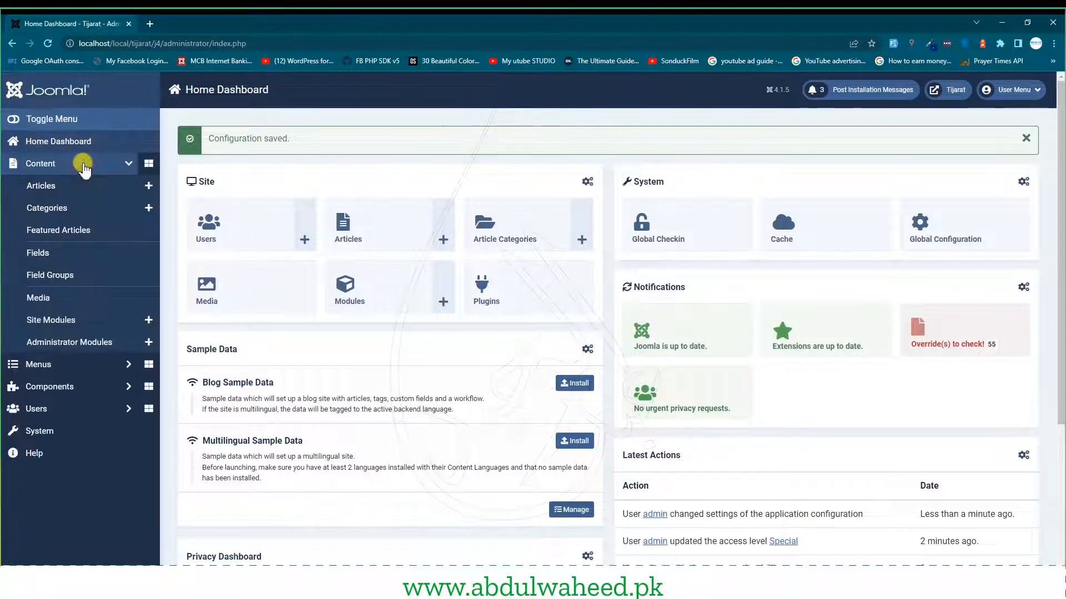
left_click(49, 186)
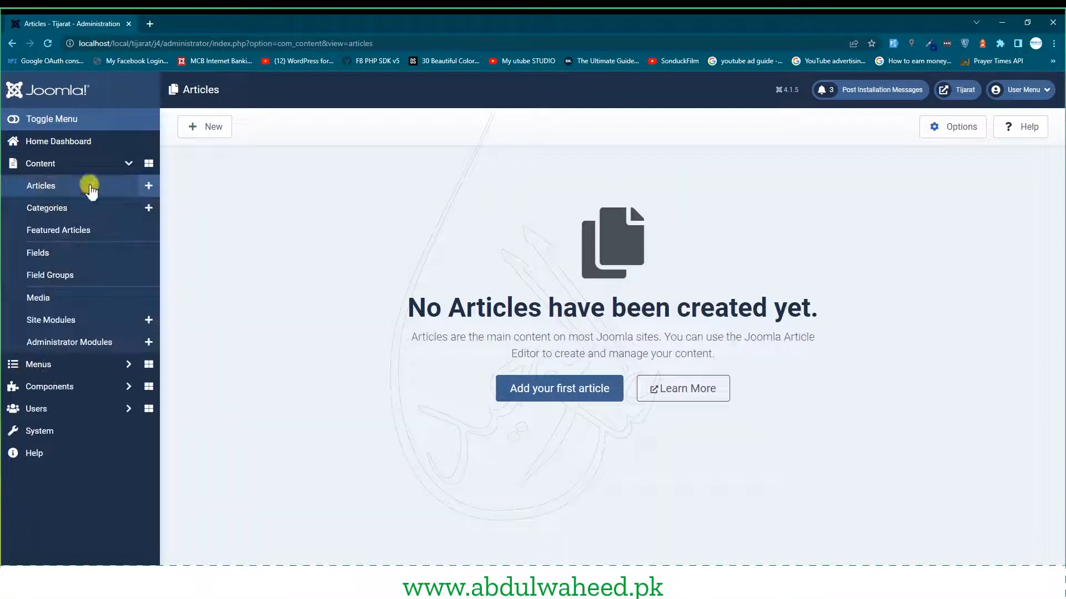
left_click(963, 128)
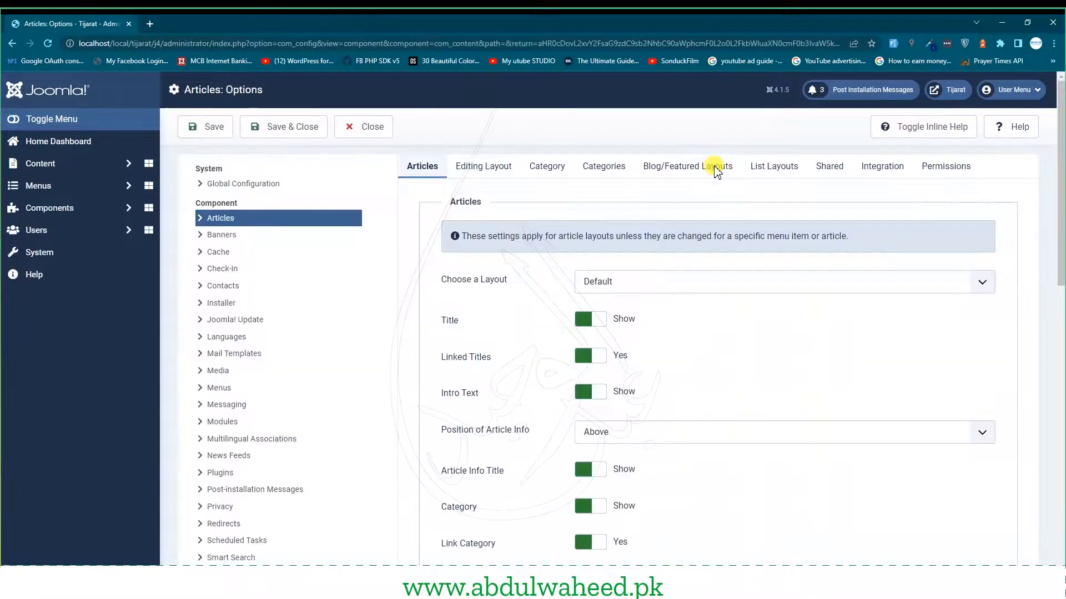
left_click(955, 171)
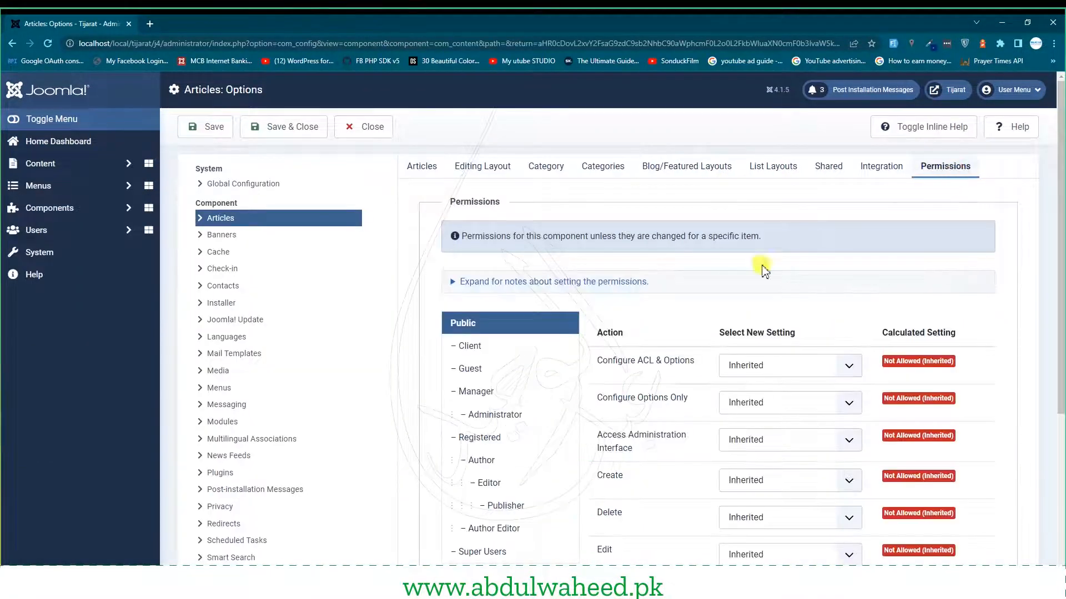
left_click(508, 350)
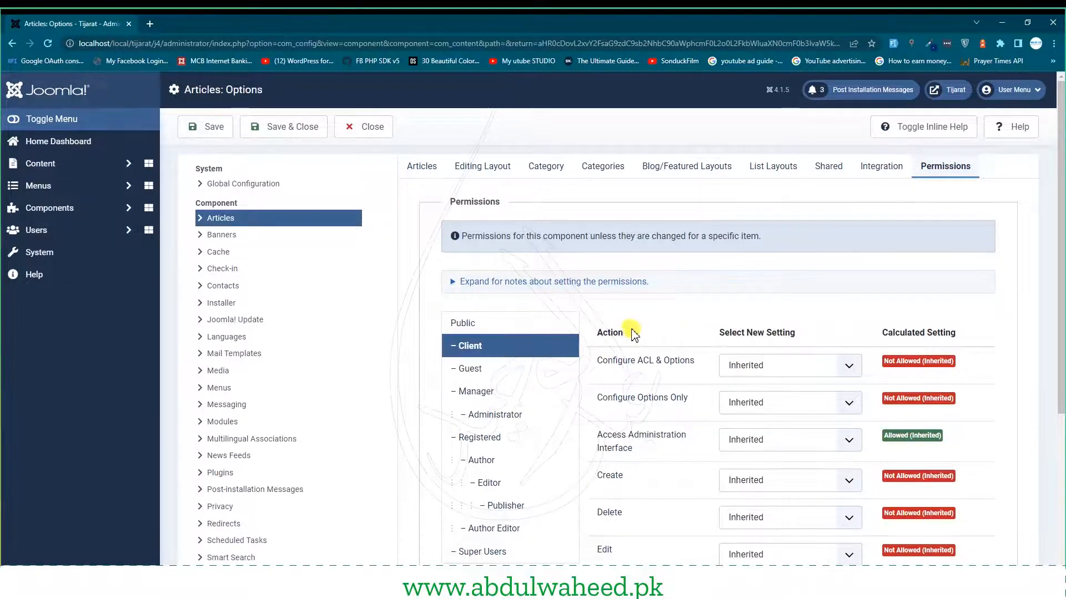
scroll(631, 322, "down", 4)
scroll(631, 291, "up", 1)
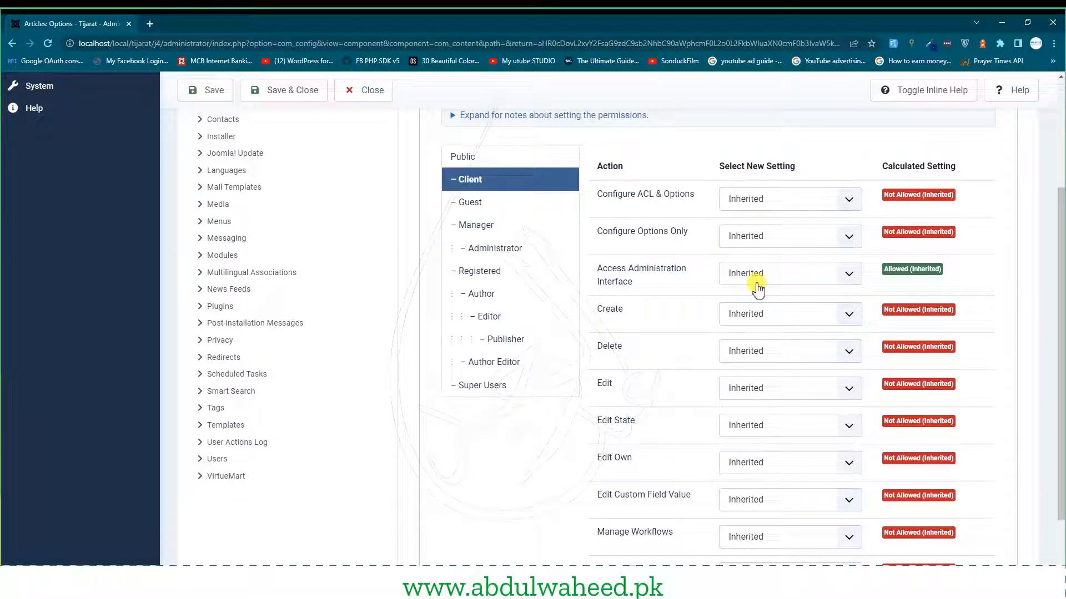
Set Create, Edit and Edit State to Allowed for the Client group
left_click(775, 314)
left_click(760, 341)
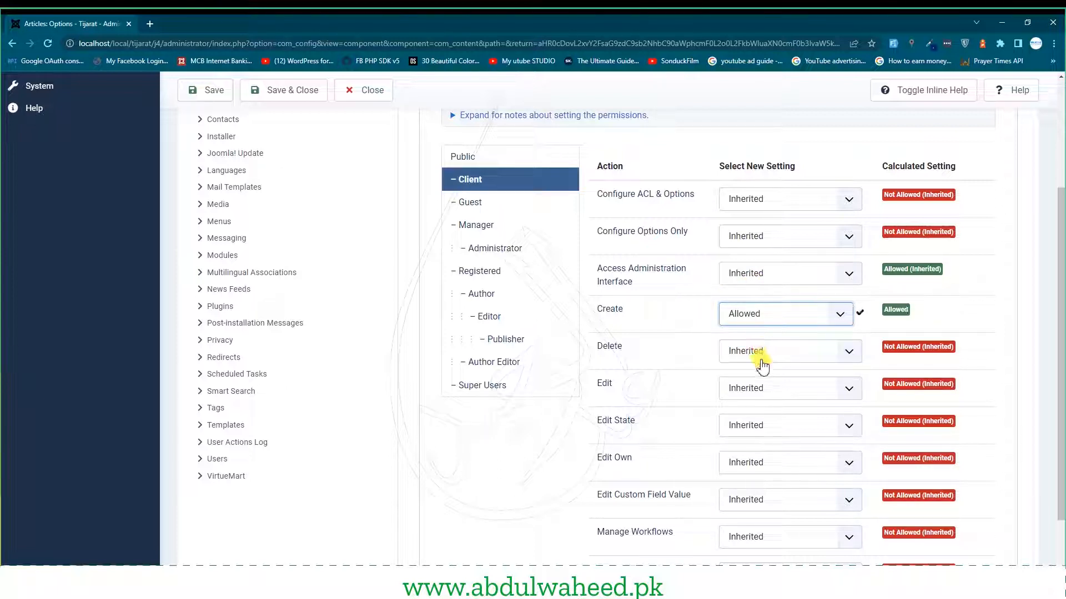
left_click(786, 393)
left_click(773, 418)
left_click(769, 430)
left_click(776, 454)
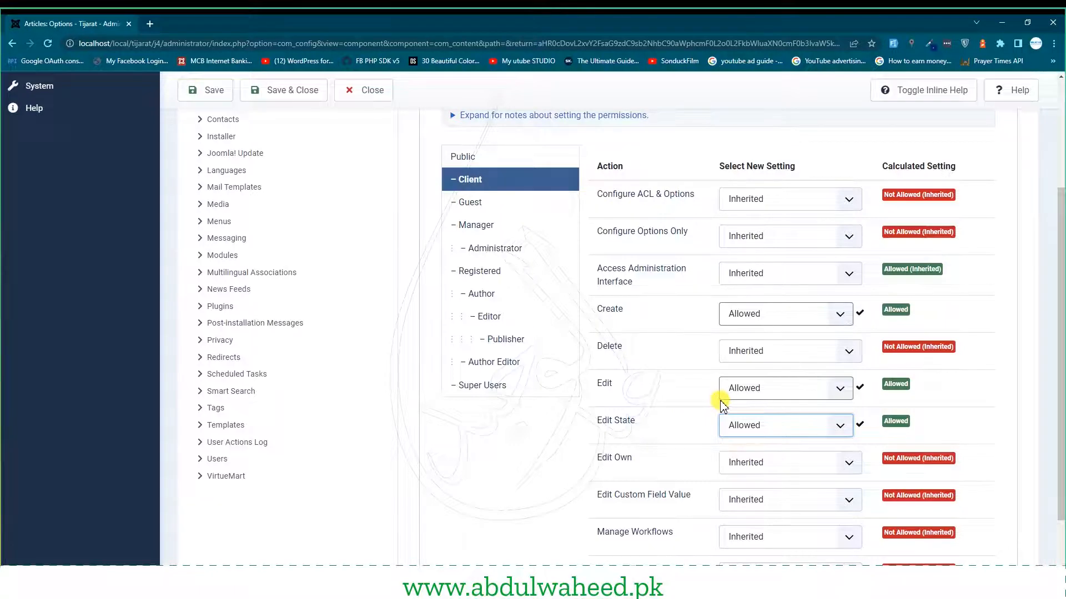
Allow Edit Custom Field Value and Execute Transition for Client, then save the options
scroll(642, 459, "down", 2)
left_click(783, 405)
left_click(766, 433)
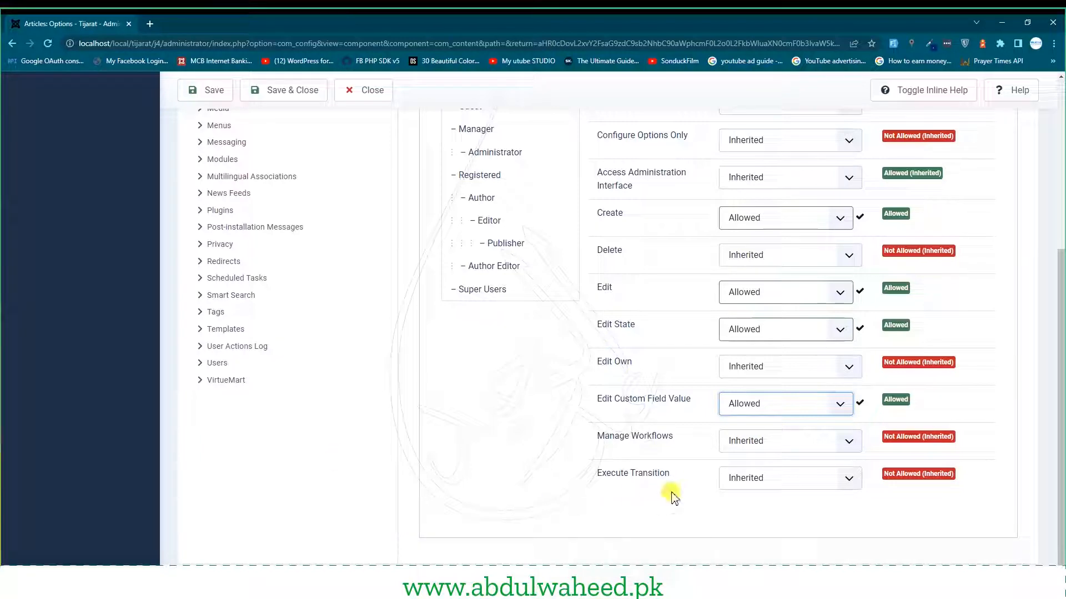
left_click(764, 479)
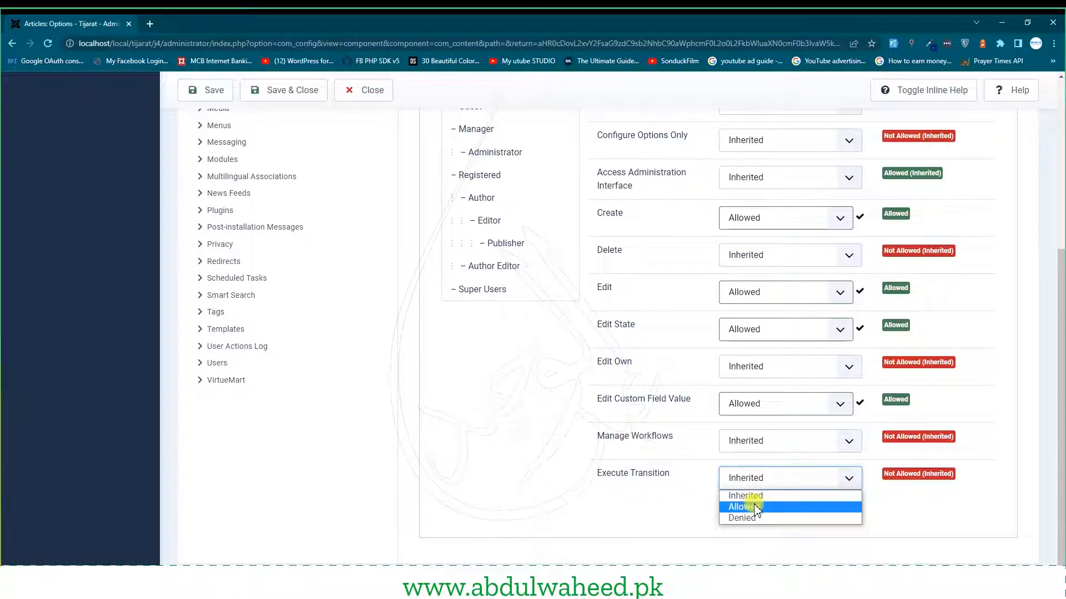
left_click(749, 506)
scroll(455, 464, "up", 3)
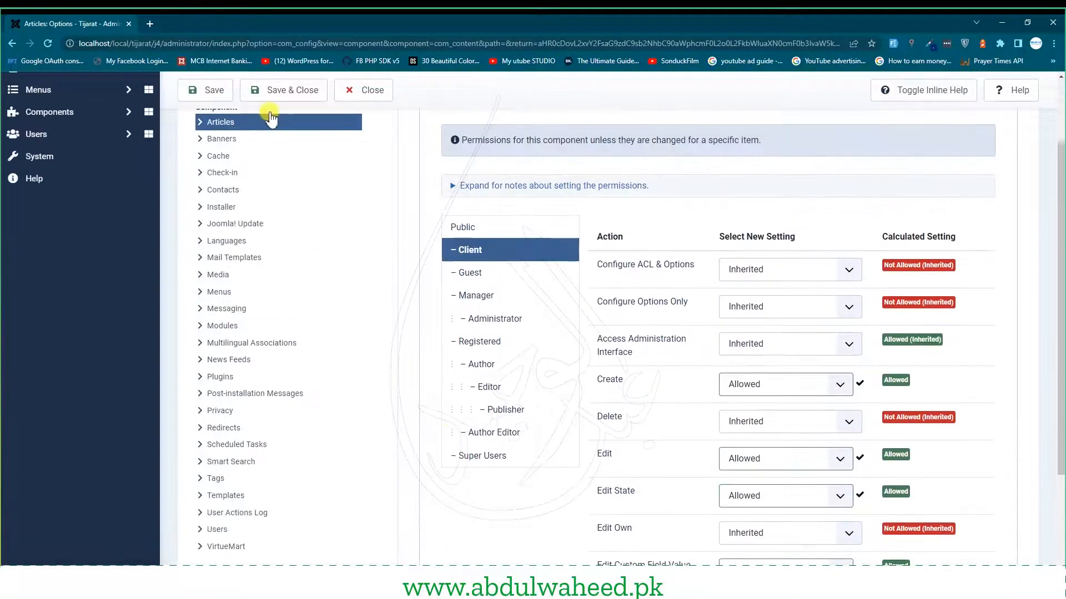
left_click(272, 90)
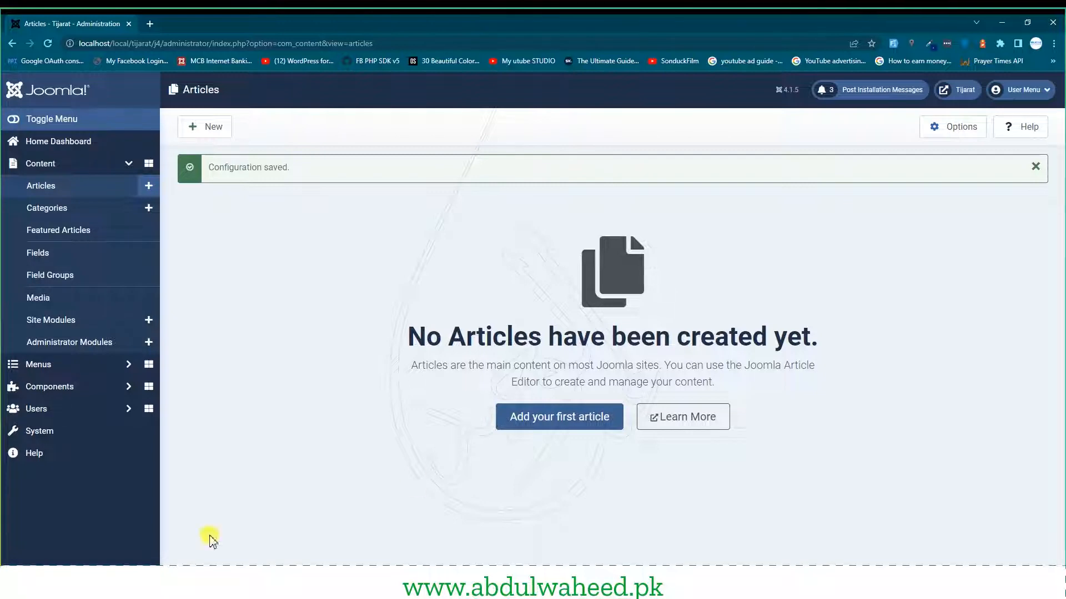
Begin a new user with name 'client name' and login name 'client'
left_click(57, 413)
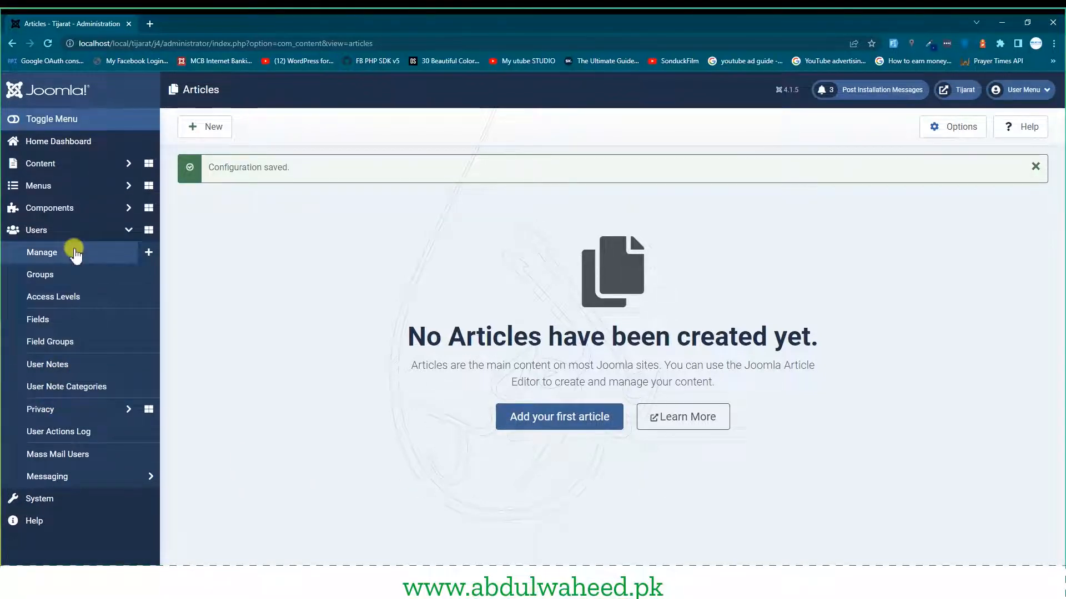
left_click(76, 253)
left_click(223, 134)
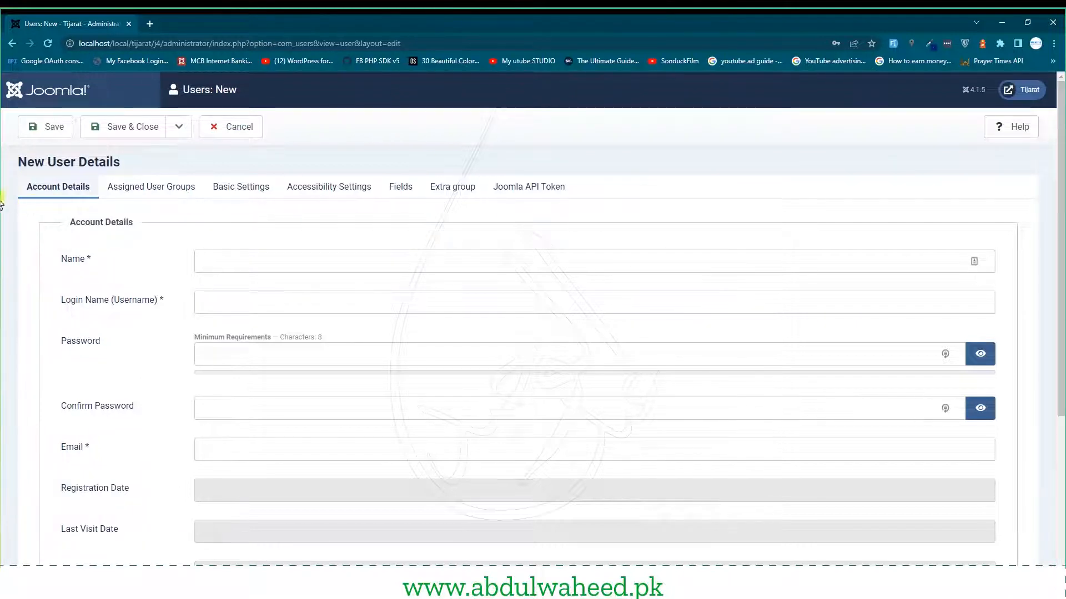
left_click(364, 263)
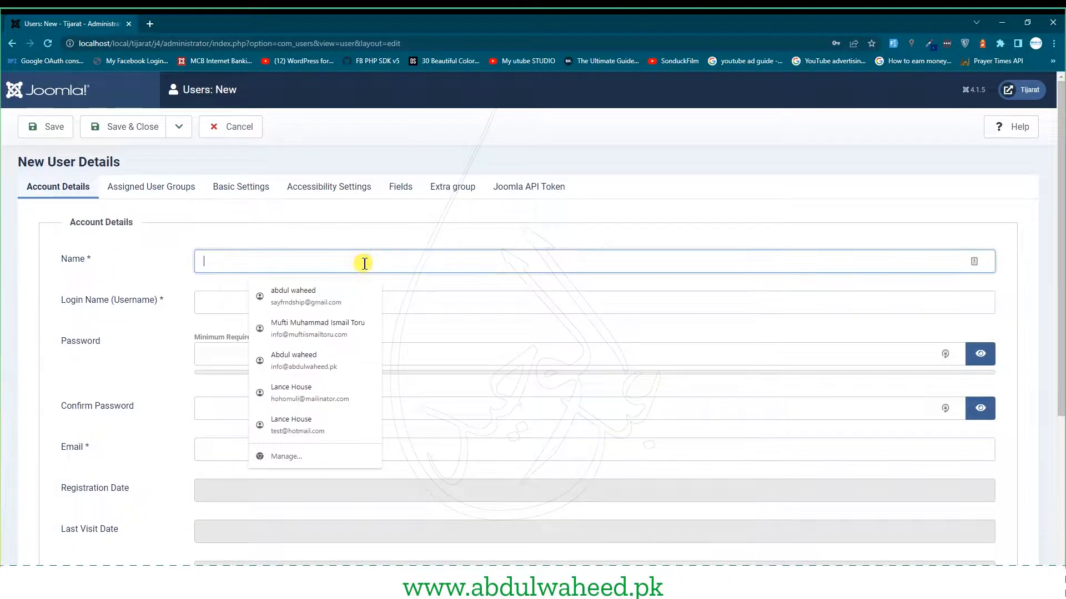
type("client name")
key("Tab")
type("clien")
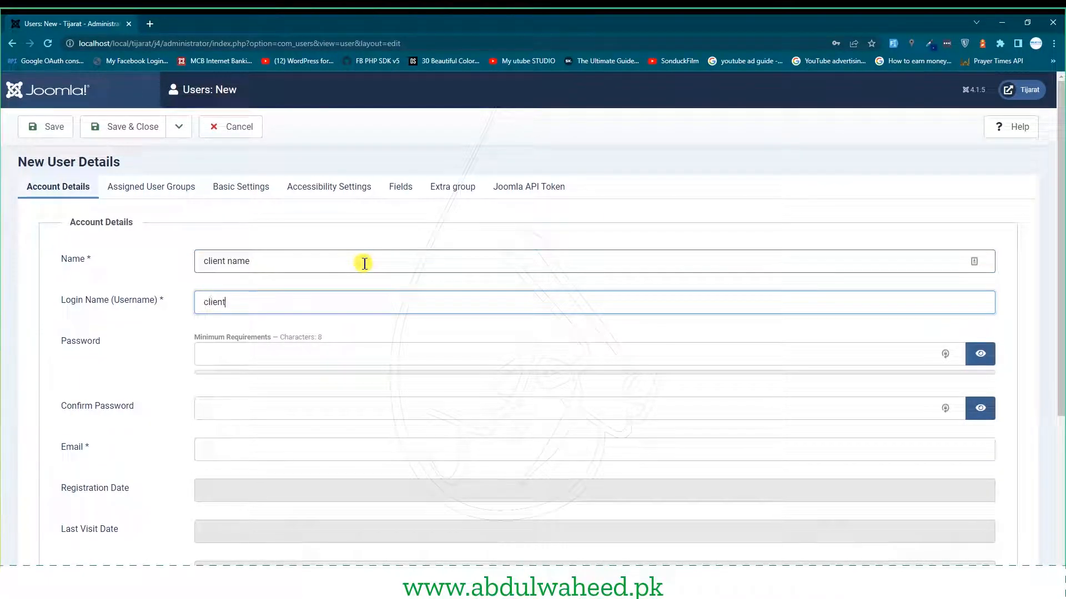
type("t")
Enter and confirm the password, fill in the e-mail address, and view group assignments
key("Tab")
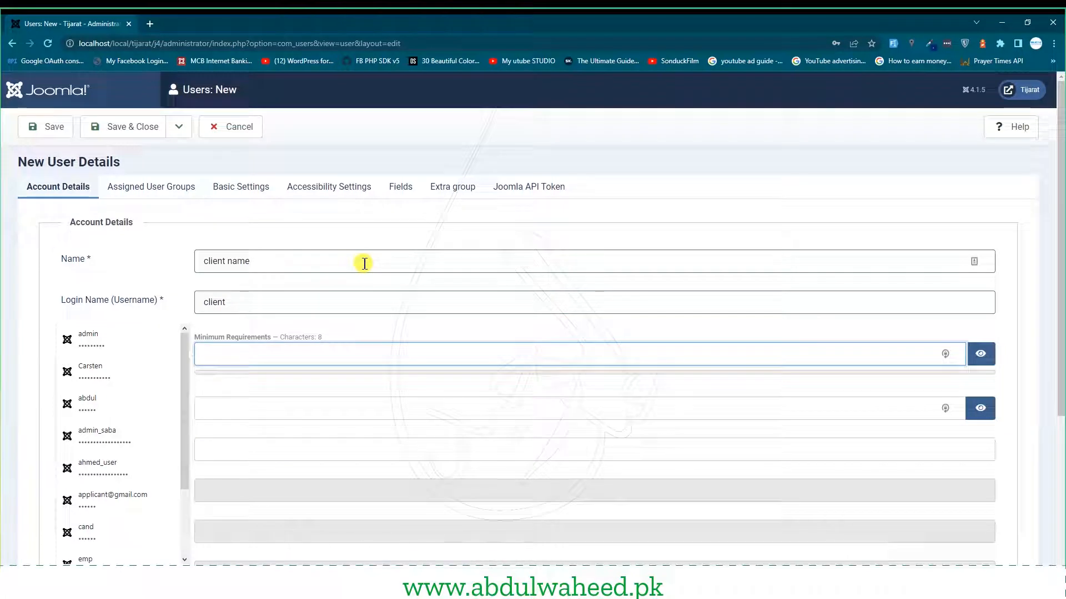
type("•••••••••")
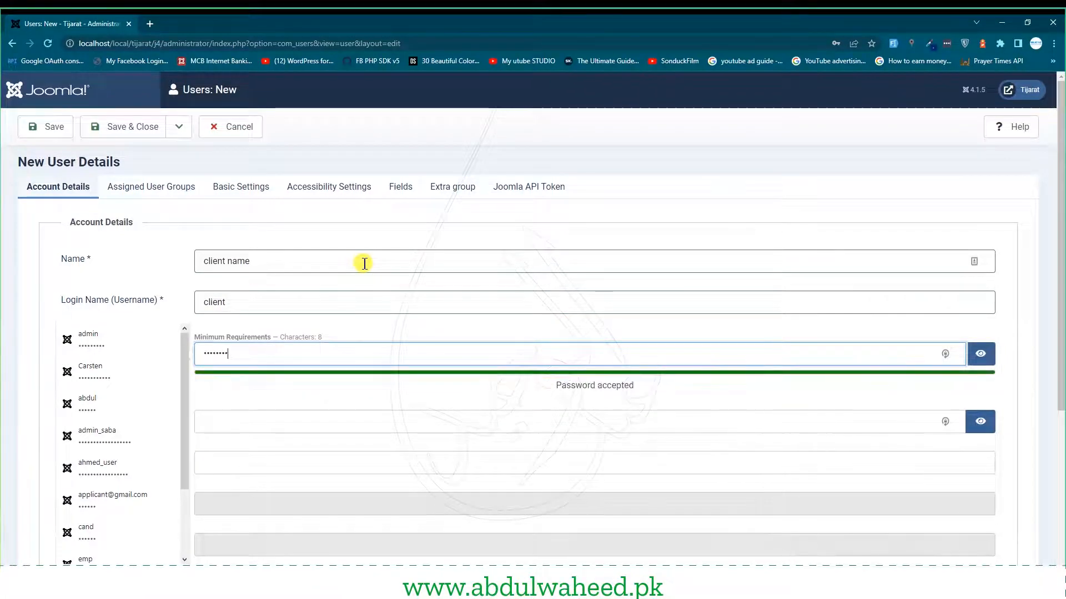
key("Tab")
key("Tab")
type("••••••")
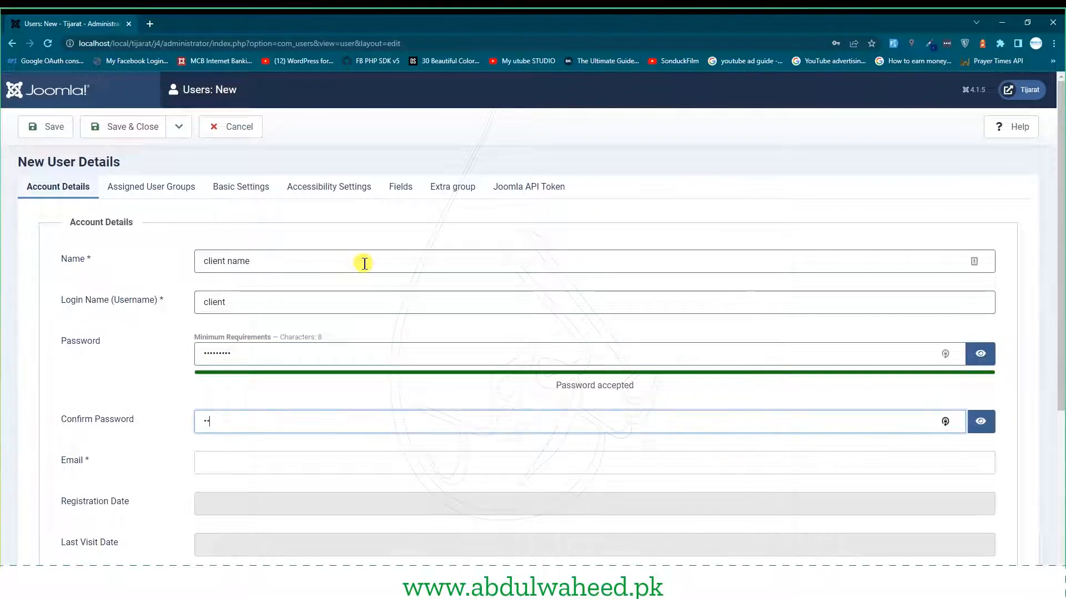
type("•••")
key("Tab")
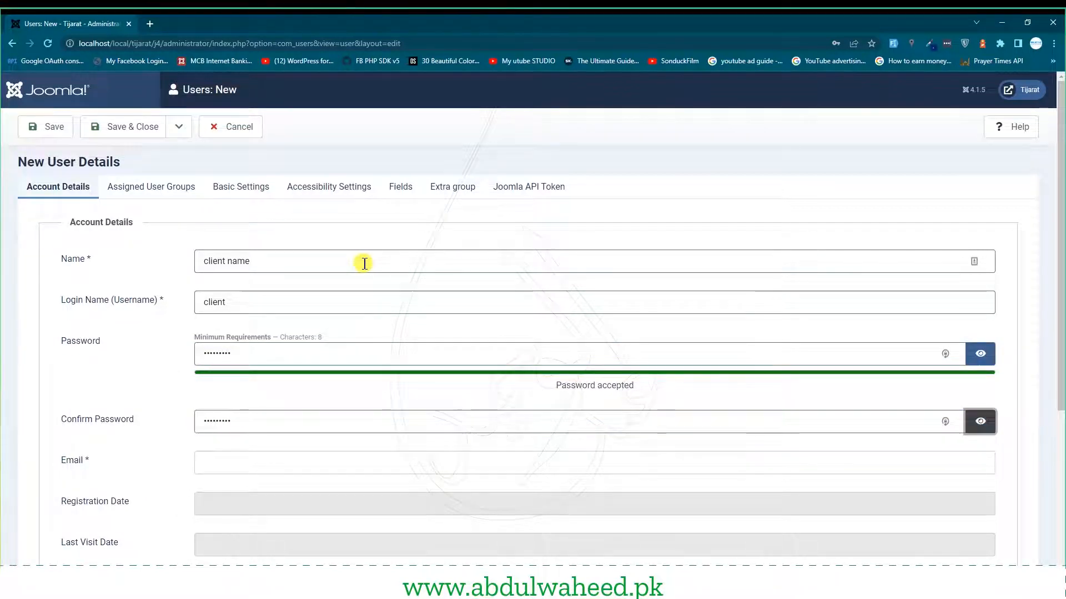
key("Tab")
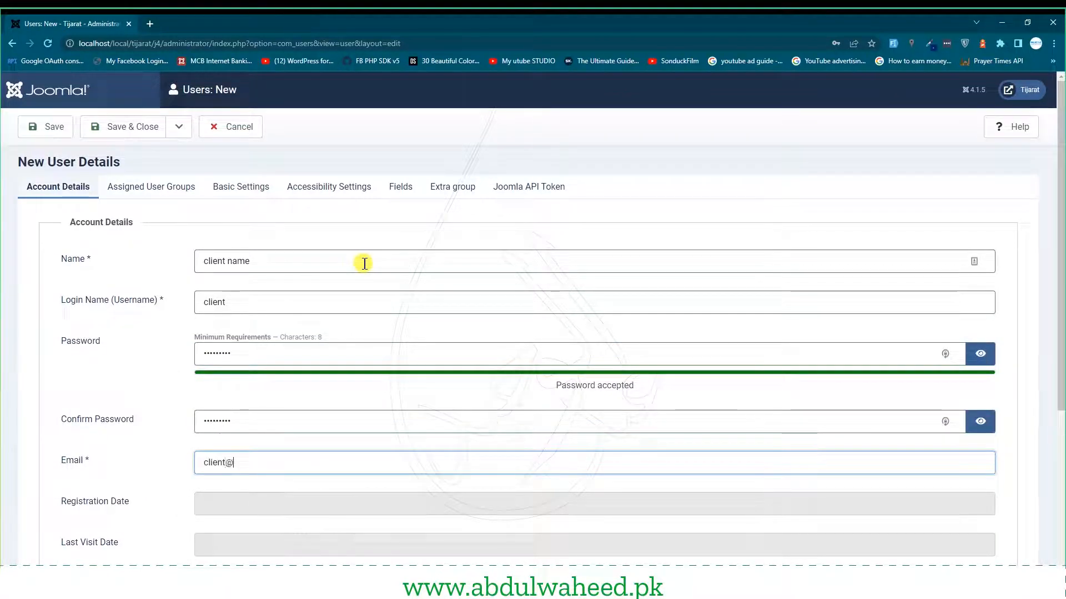
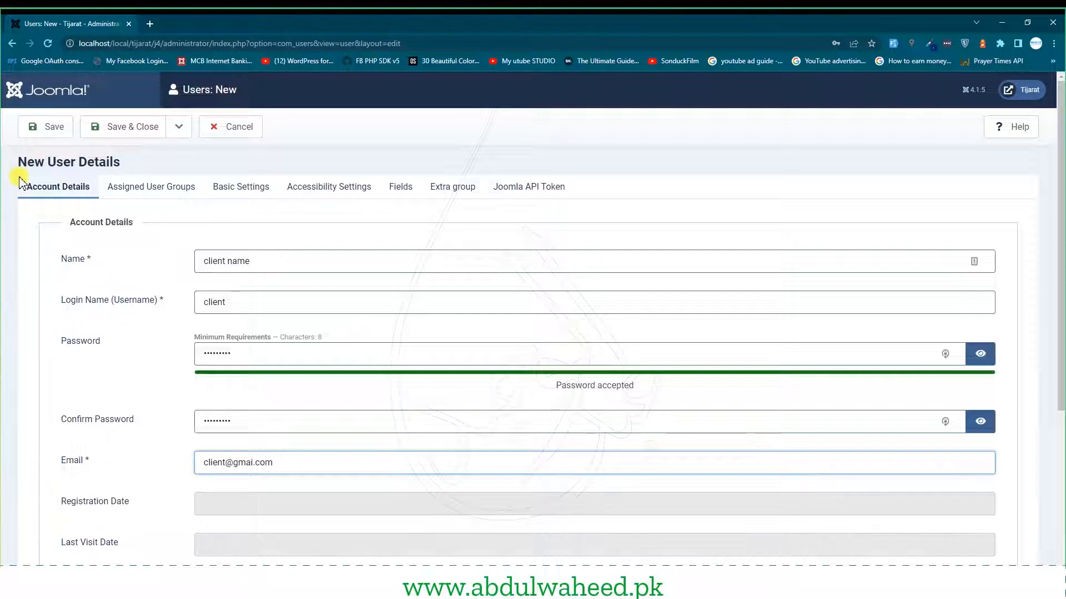
left_click(167, 195)
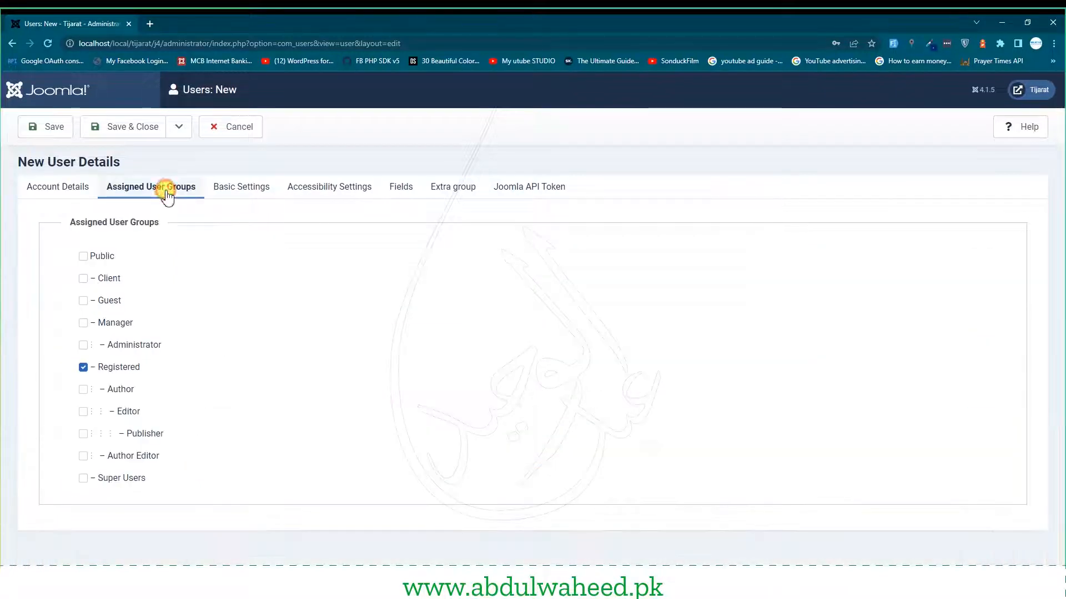
Put the user in the Client group, remove Registered, and save the user
left_click(107, 280)
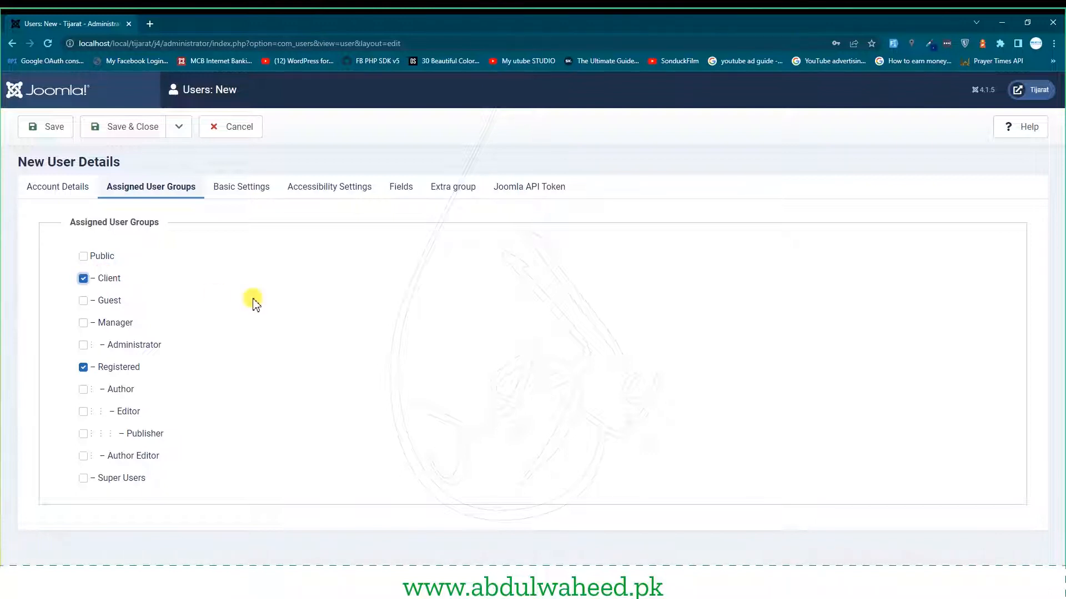
left_click(127, 374)
left_click(133, 127)
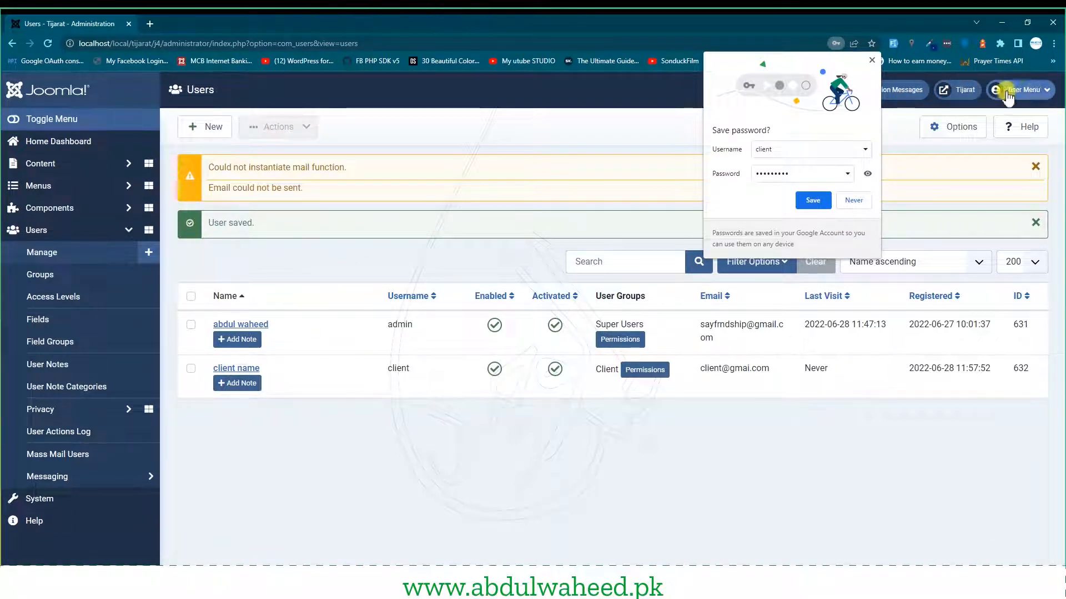
Load the copied users-page address in a new Incognito window
left_click(255, 44)
right_click(255, 45)
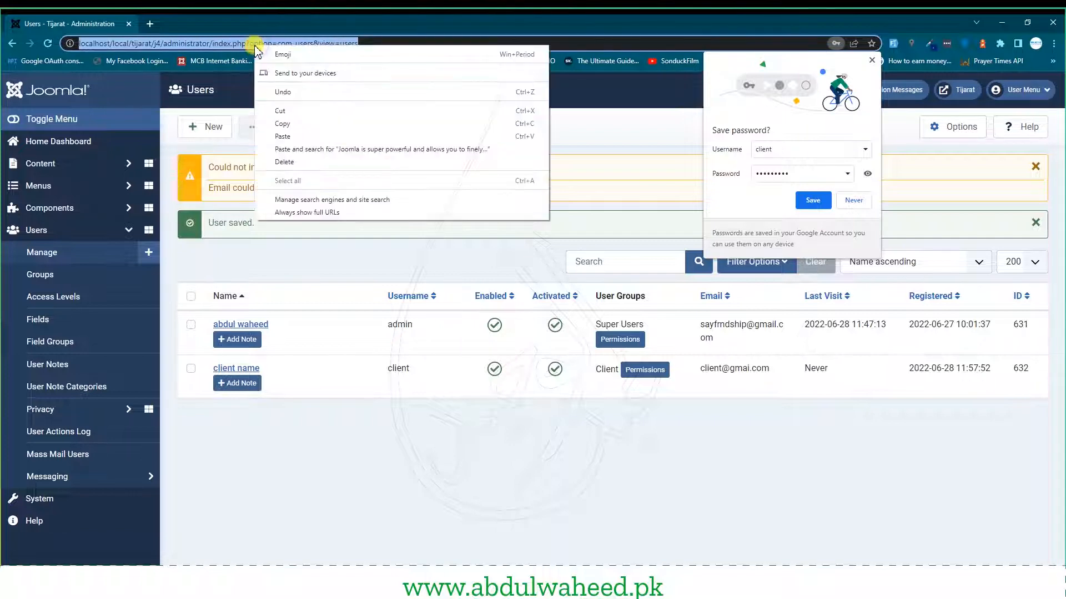
left_click(303, 124)
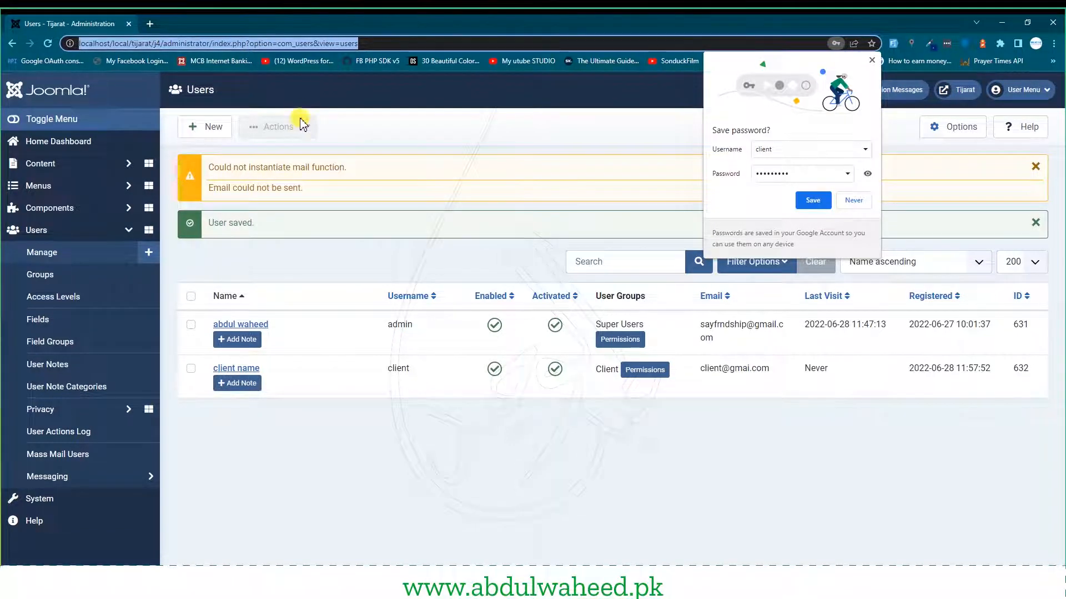
key("ctrl+shift+n")
key("ctrl+v")
key("Return")
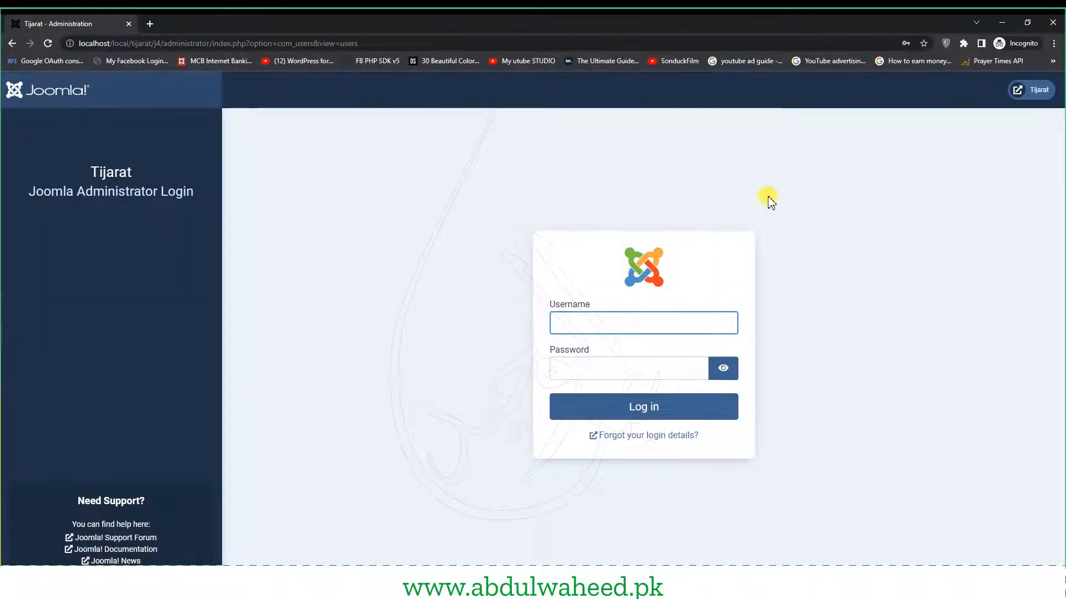
Log in to the administrator as 'client' with the account password
type("client")
key("Tab")
type("••••••••")
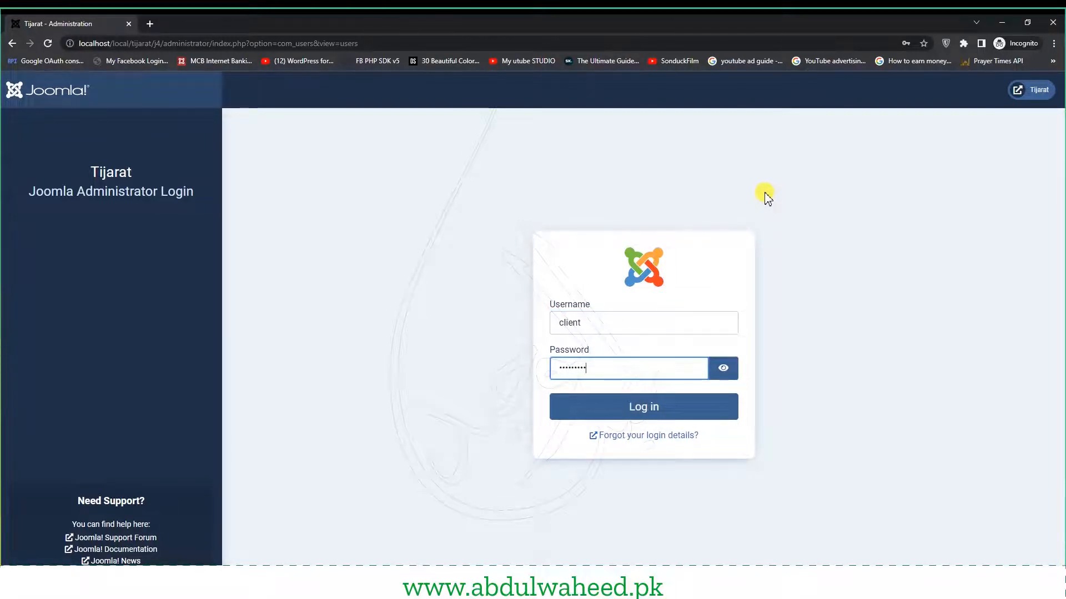
left_click(689, 415)
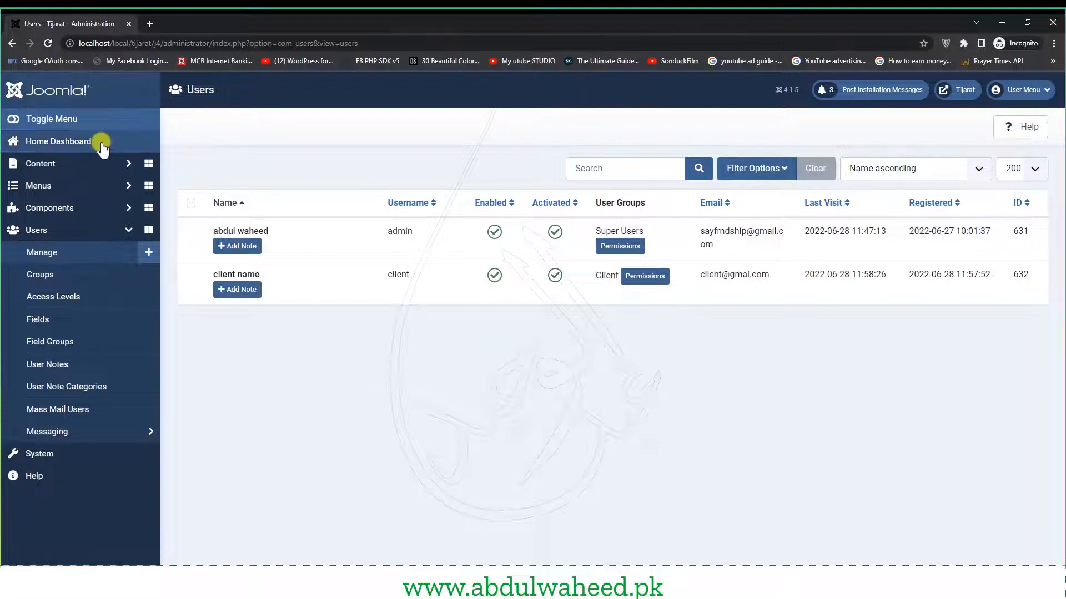
As client, view the empty Articles list and VirtueMart Control Panel, then the Home Dashboard
left_click(83, 166)
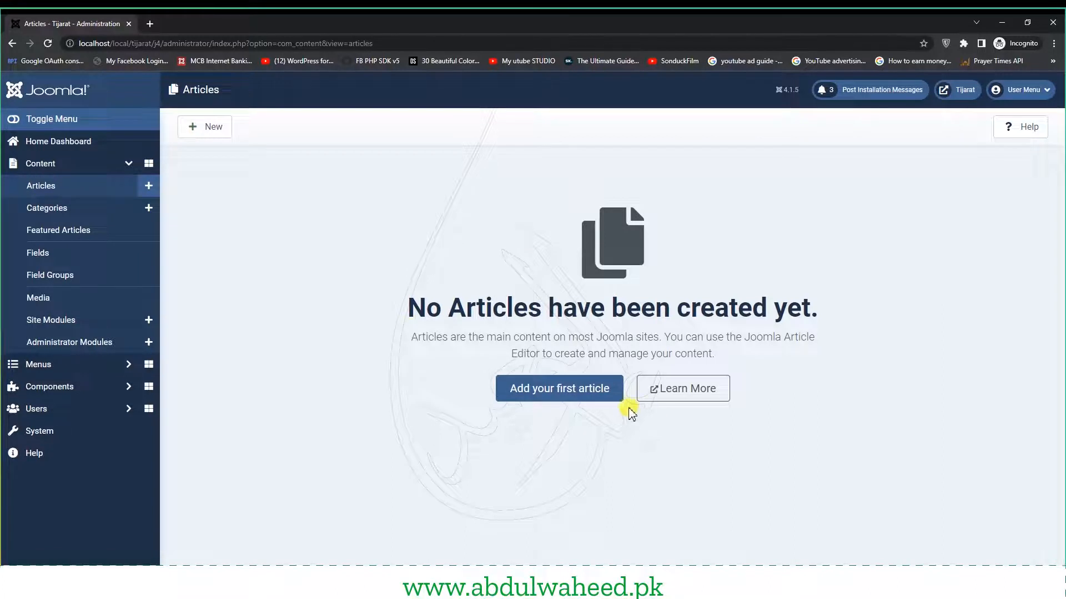
left_click_drag(477, 266, 621, 361)
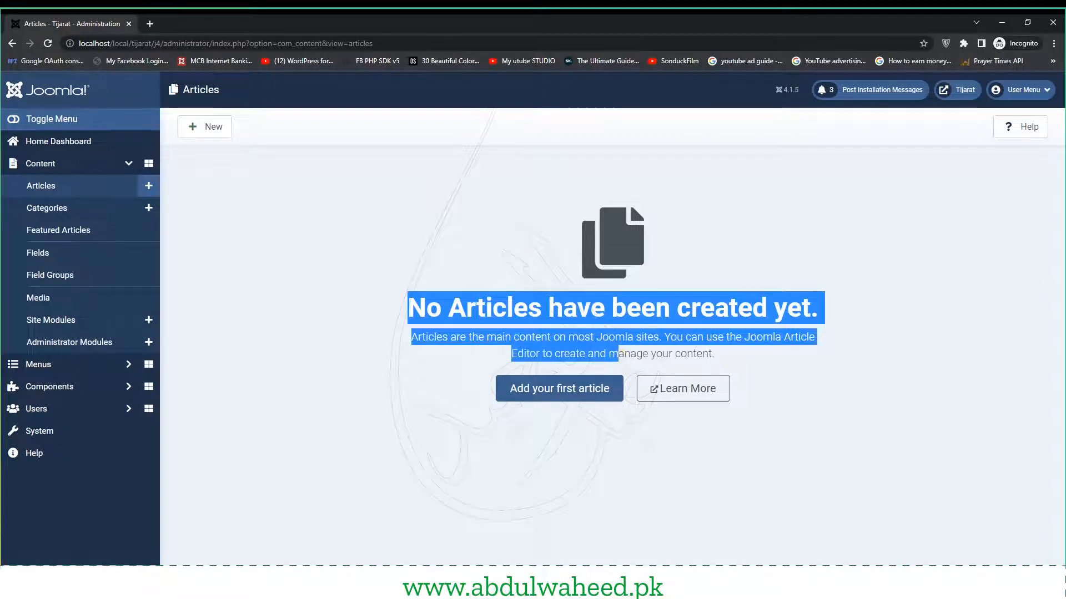
left_click(86, 384)
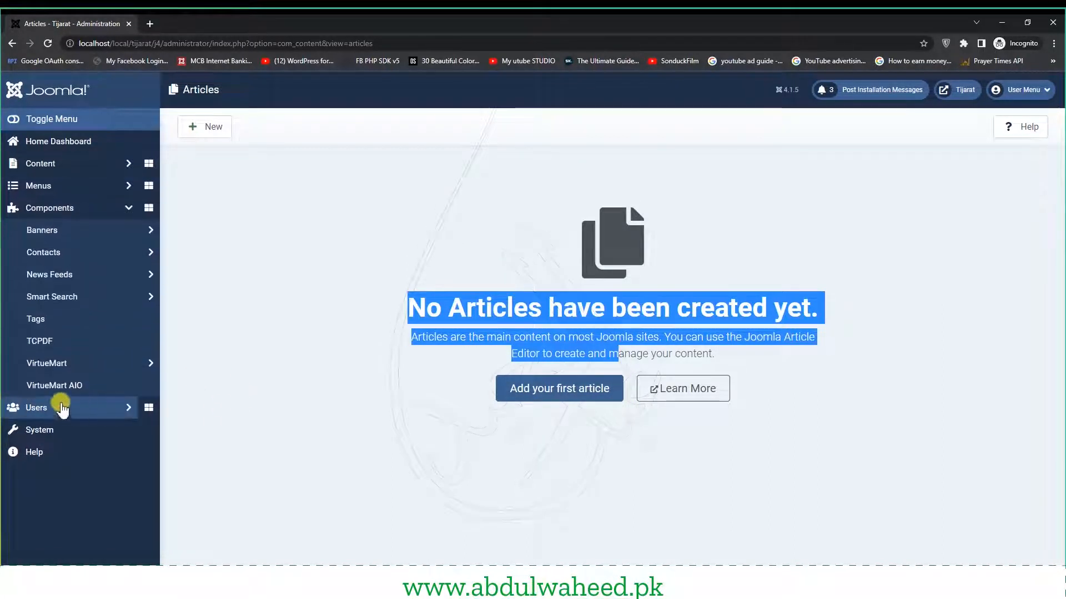
left_click(51, 364)
left_click(60, 389)
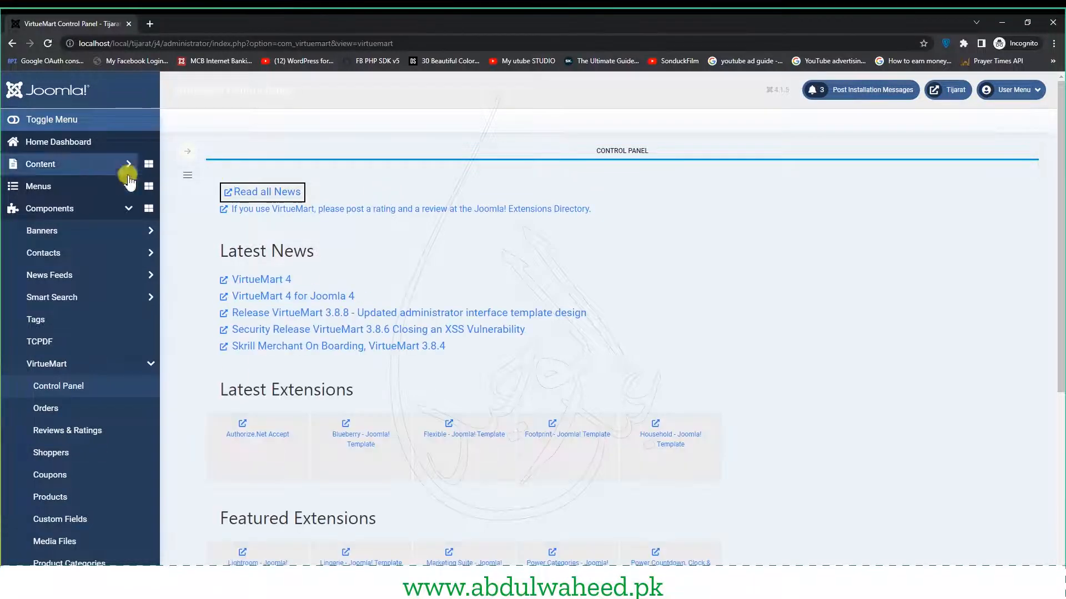
left_click(53, 143)
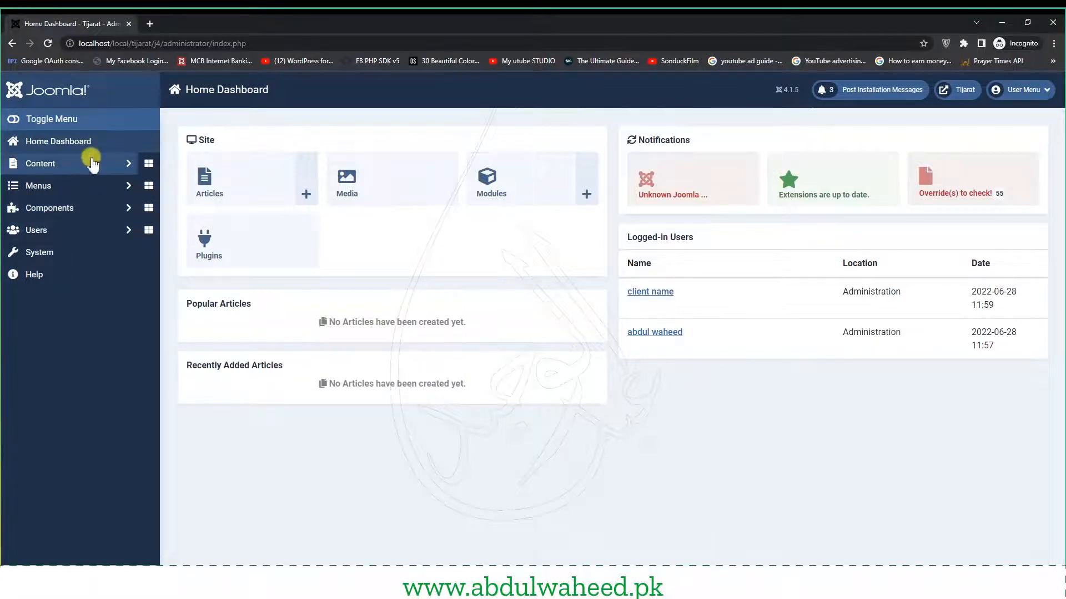
Look over the Main Menu items, including the User Register row, then bring up the Users list
left_click(83, 185)
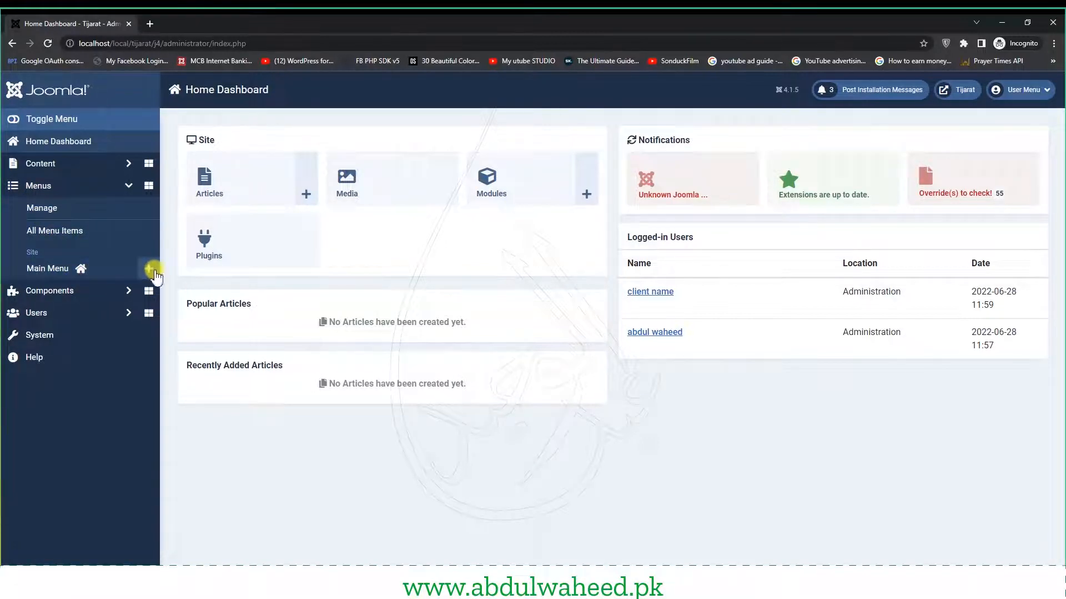
left_click(65, 270)
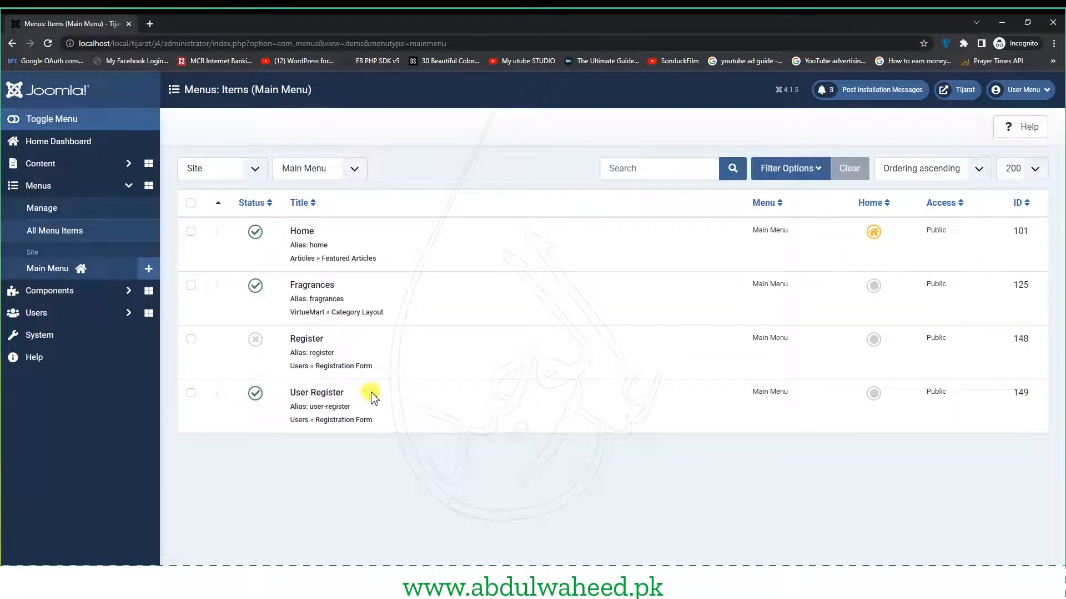
mouse_move(295, 392)
left_mouse_down()
mouse_move(318, 388)
mouse_move(309, 388)
left_mouse_up()
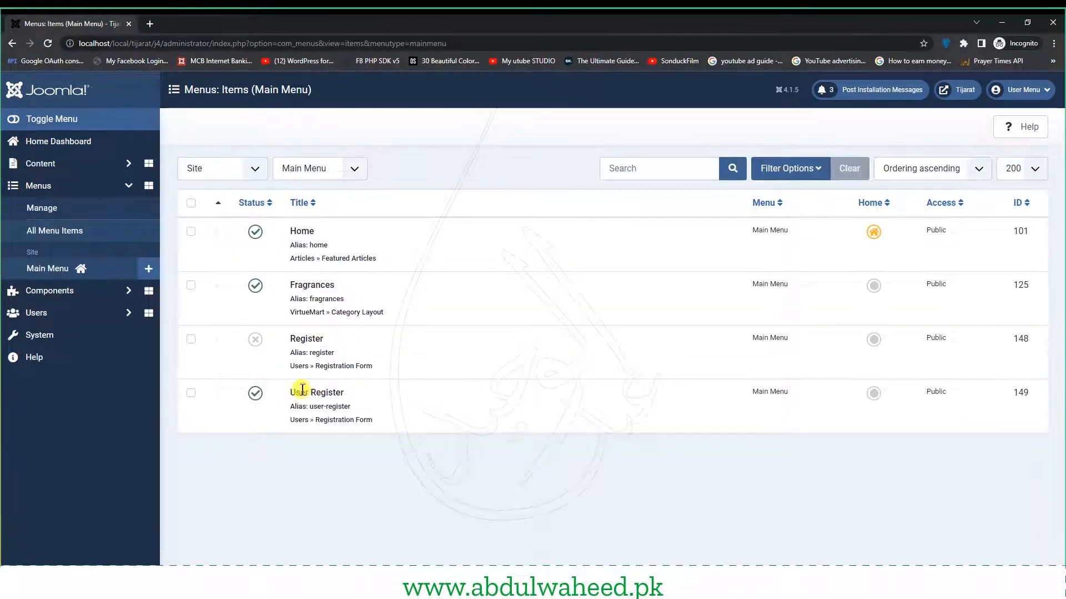
left_click(302, 390)
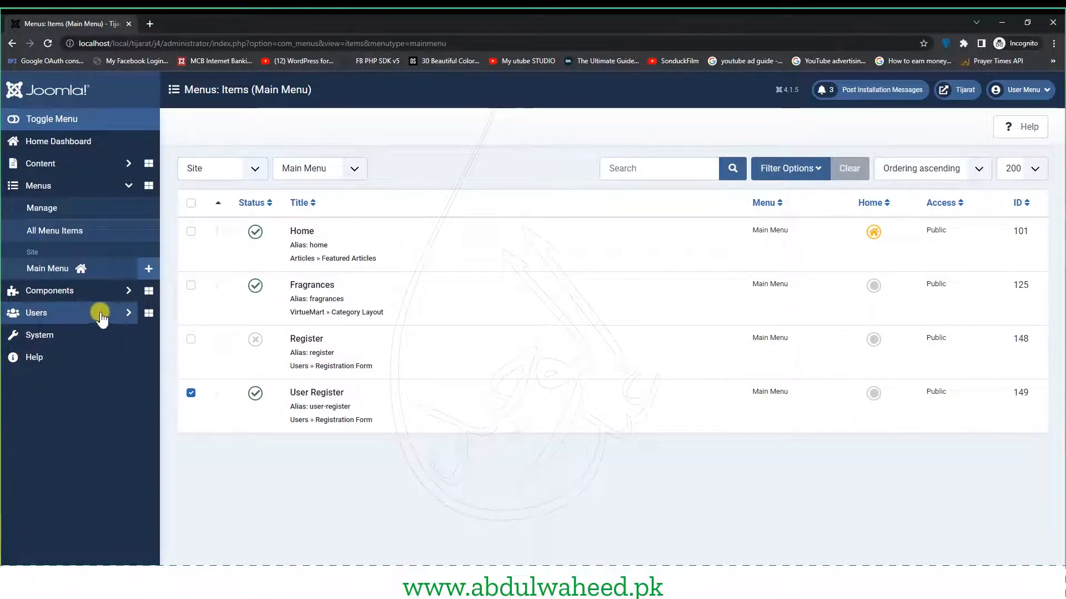
left_click(36, 314)
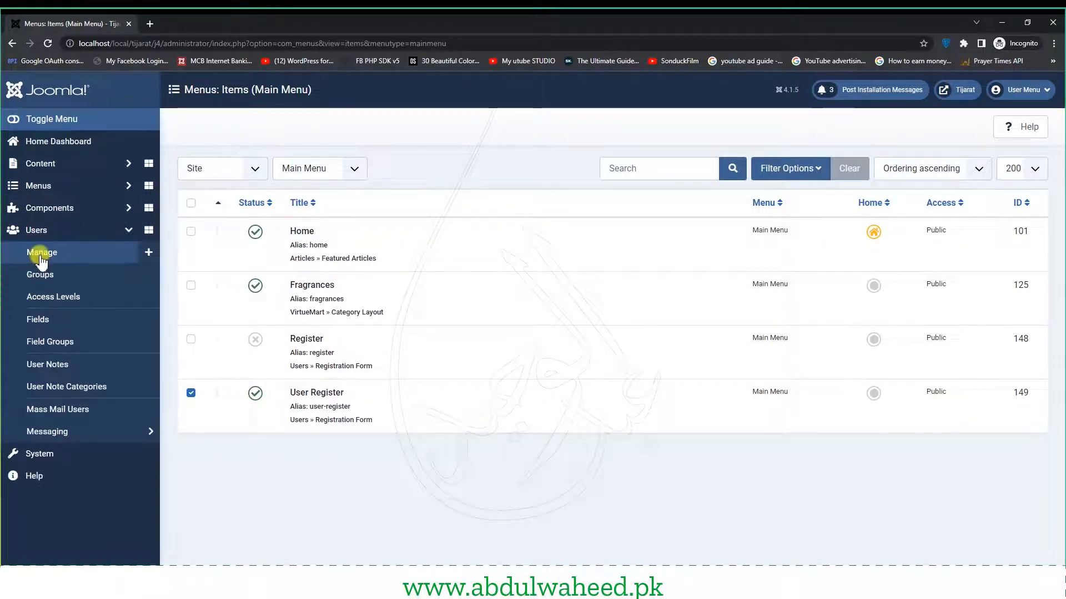
left_click(40, 254)
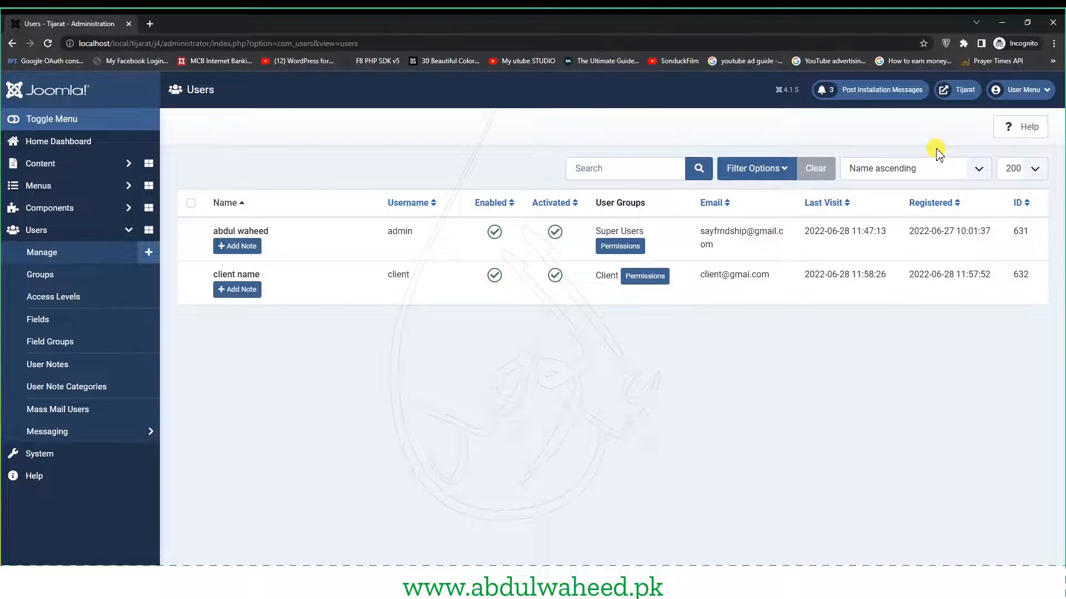
Close the incognito window, then save Users Options with Allow User Registration toggled back to Yes
left_click(1049, 25)
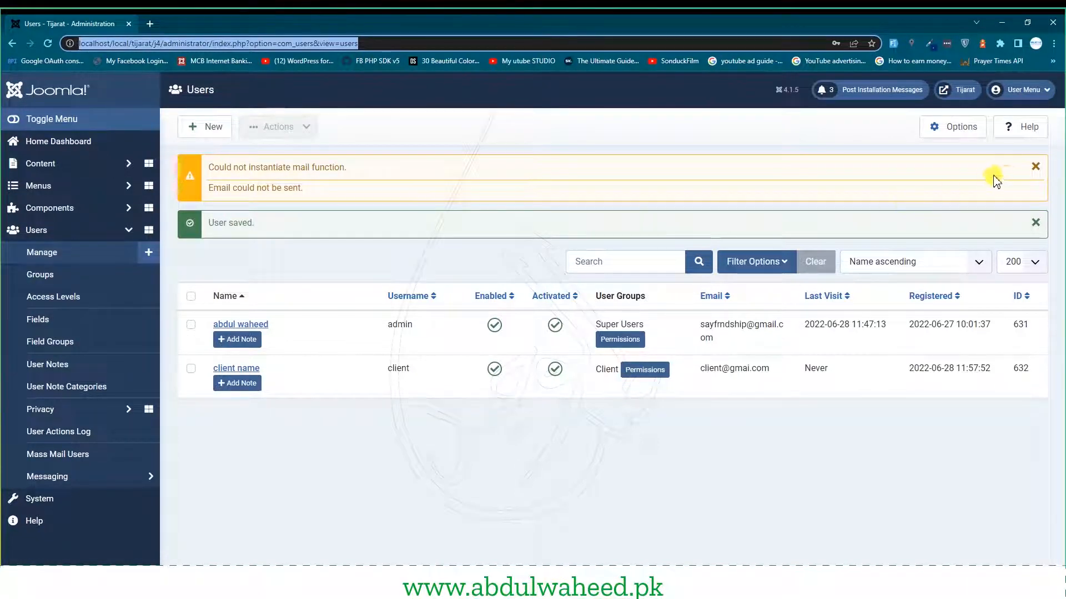
left_click(952, 129)
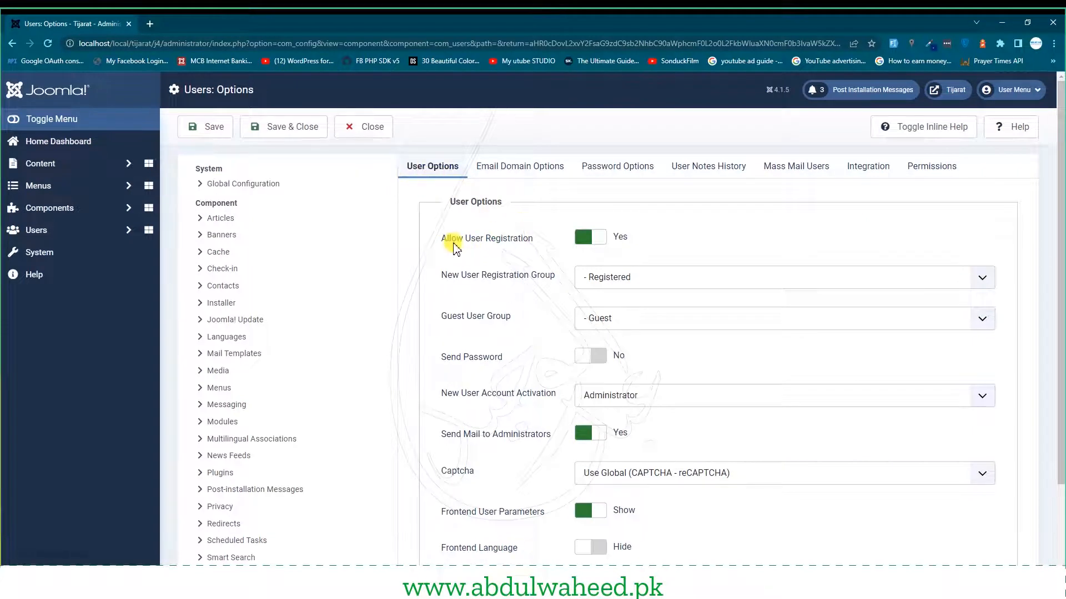
left_click(592, 238)
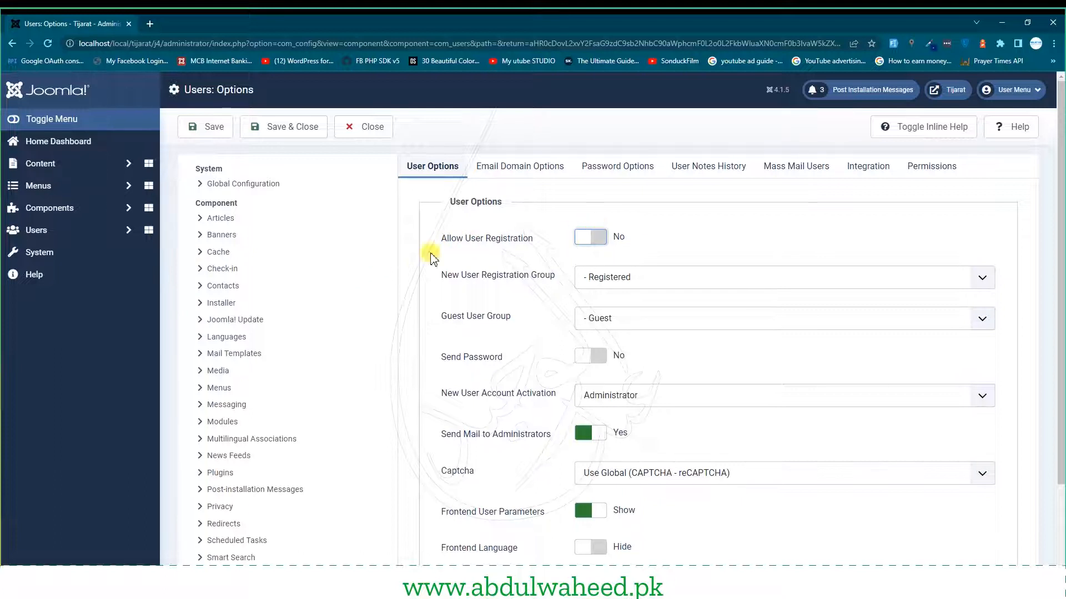
left_click_drag(449, 240, 527, 239)
left_click(587, 240)
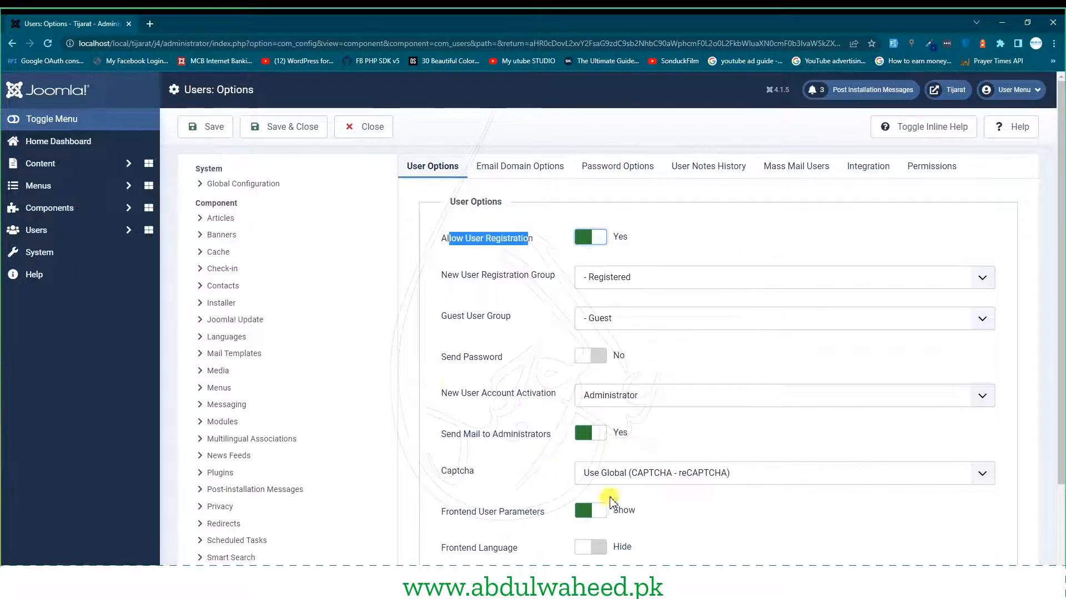
left_click(279, 128)
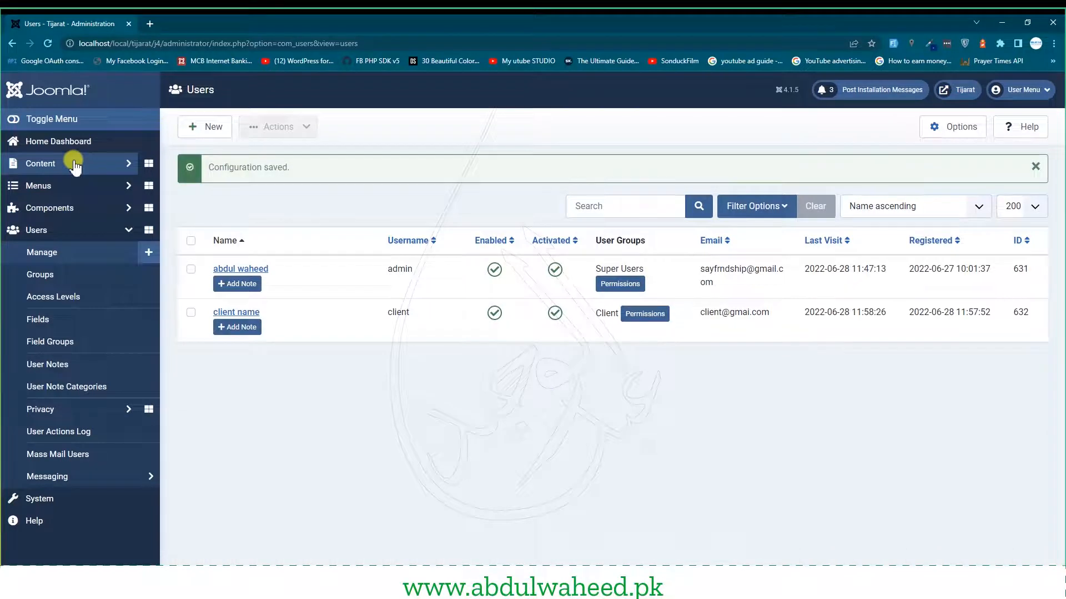
Start a new Main Menu item titled 'Register 2'
left_click(84, 186)
left_click(50, 268)
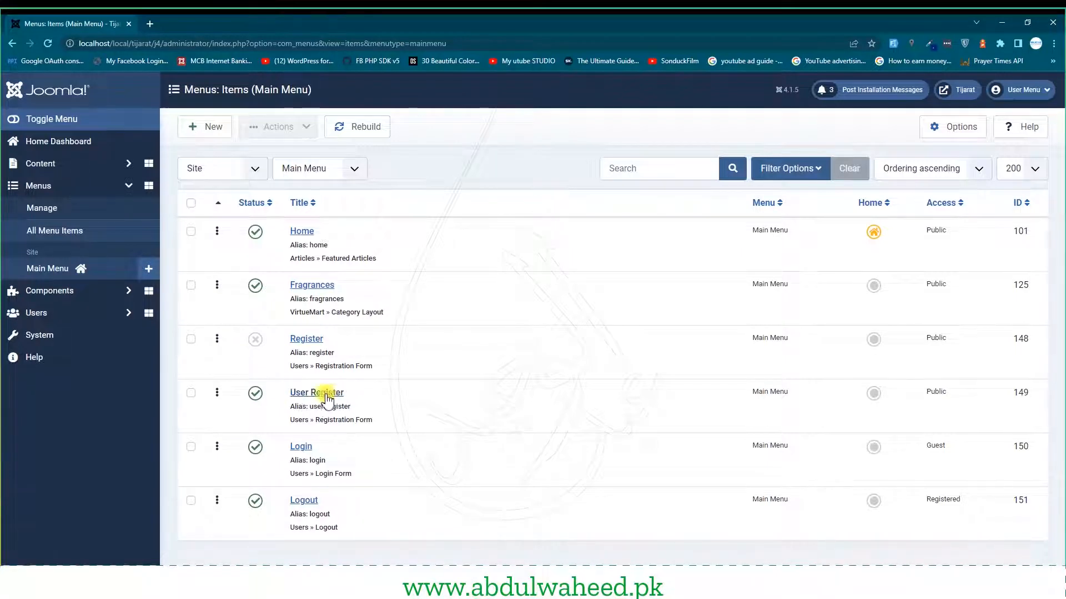
left_click(212, 127)
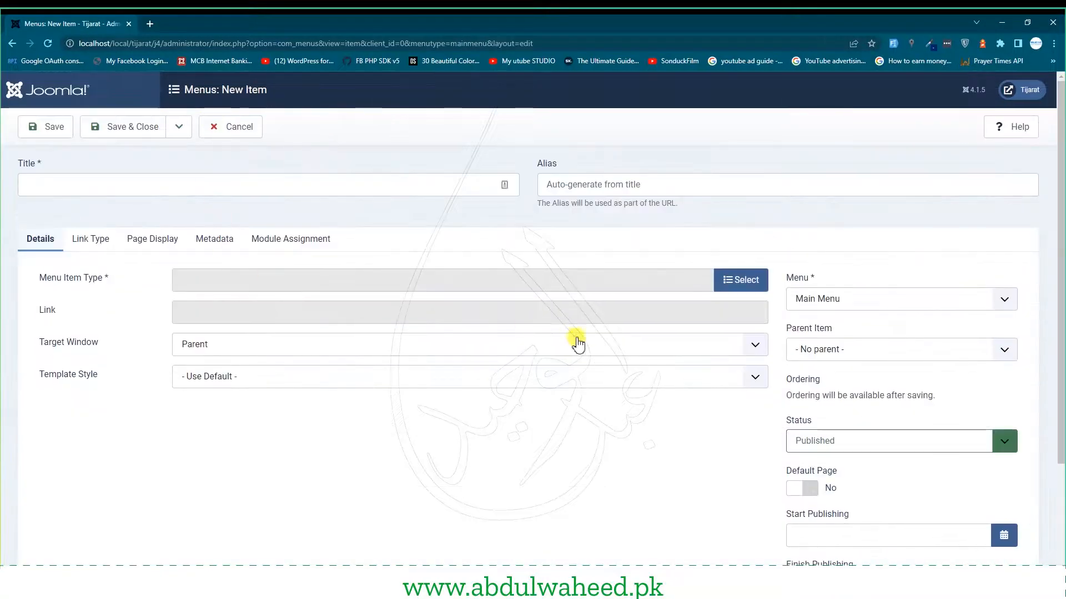
left_click(314, 191)
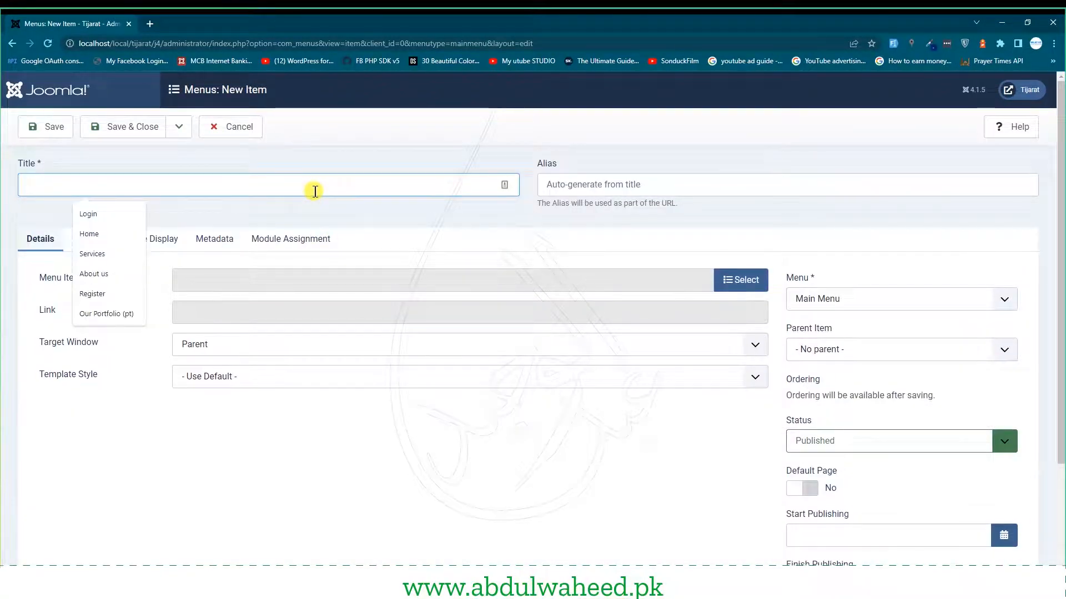
type("Register ")
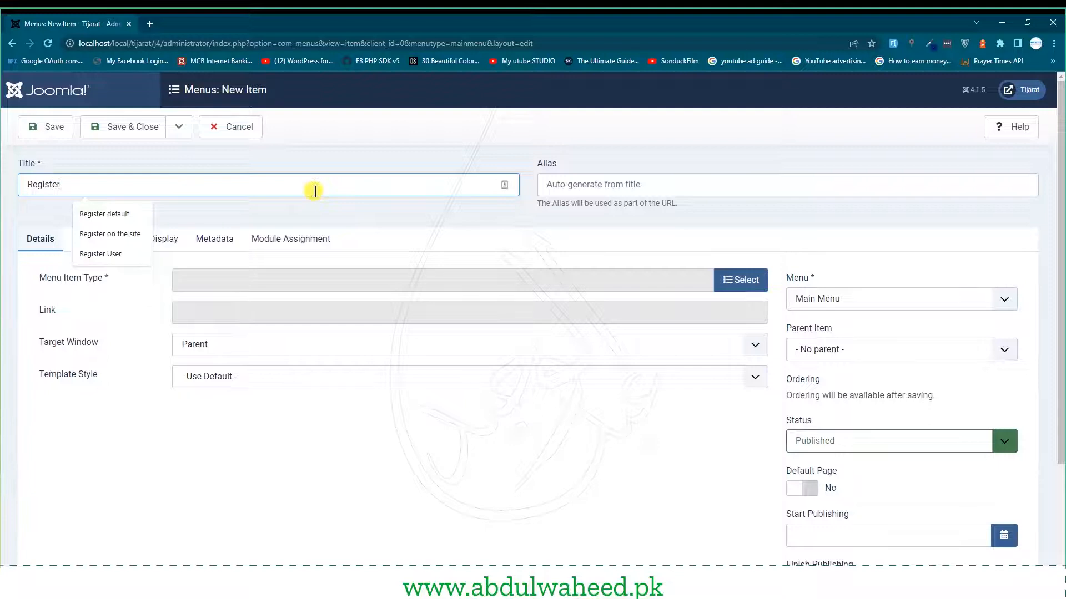
type("2")
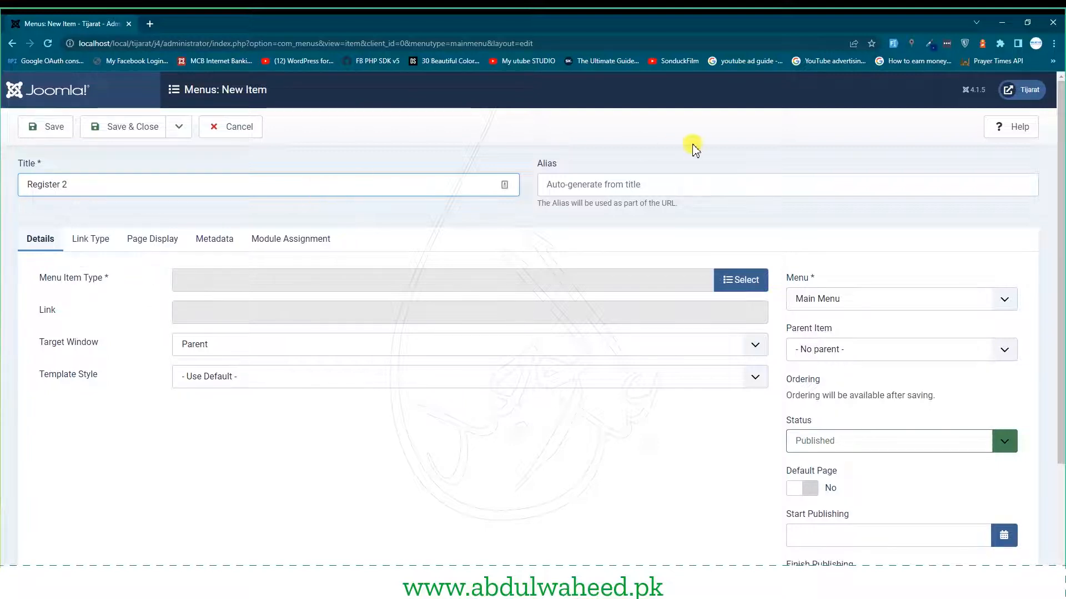
double_click(547, 164)
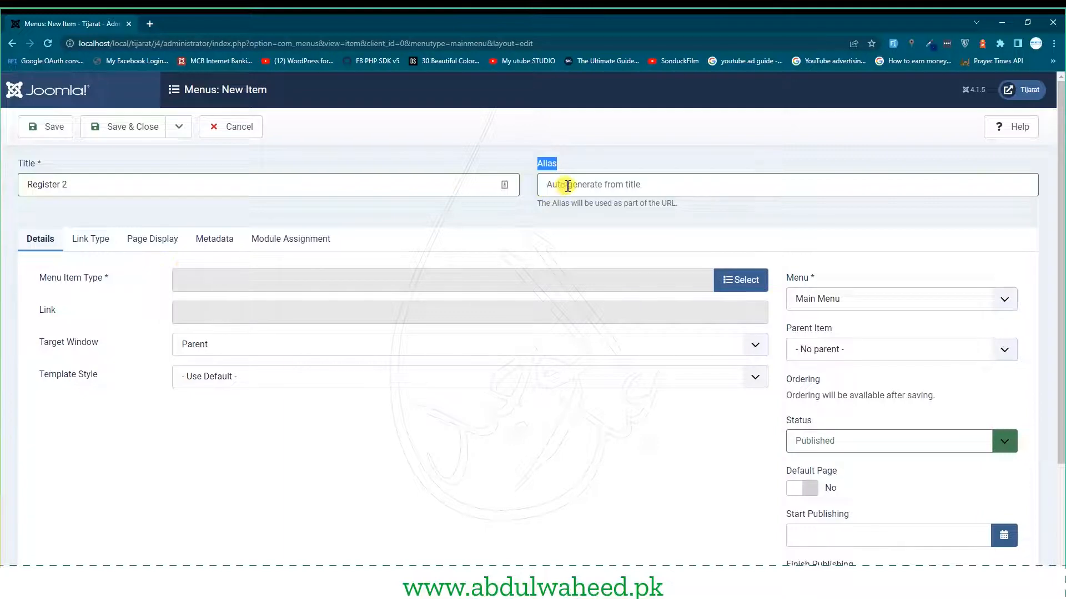
double_click(438, 185)
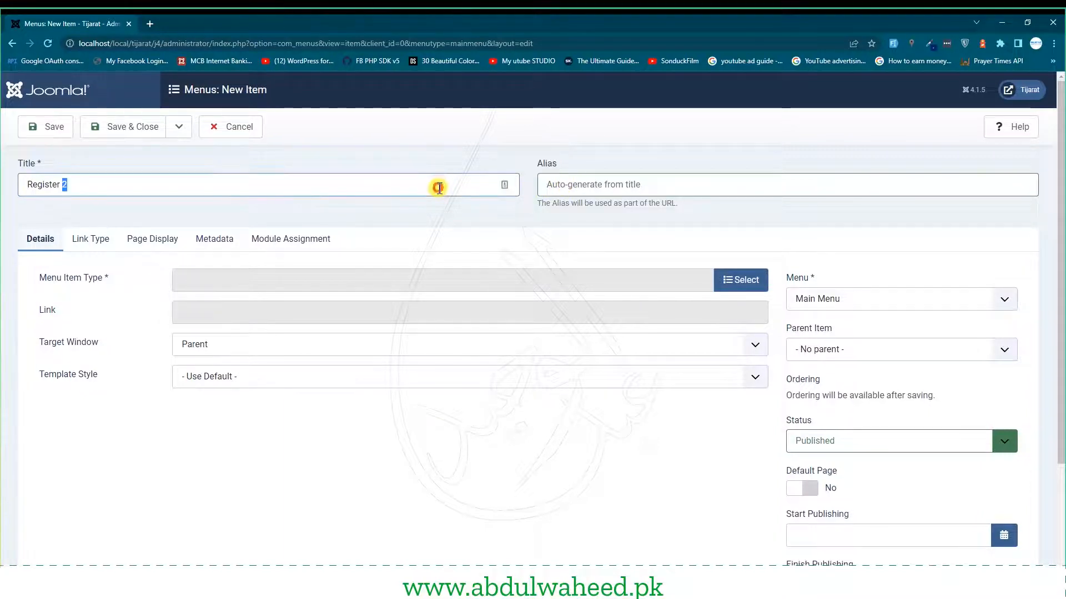
Set the item's type to Users > Registration Form and save it
left_click_drag(40, 280, 119, 286)
left_click(727, 277)
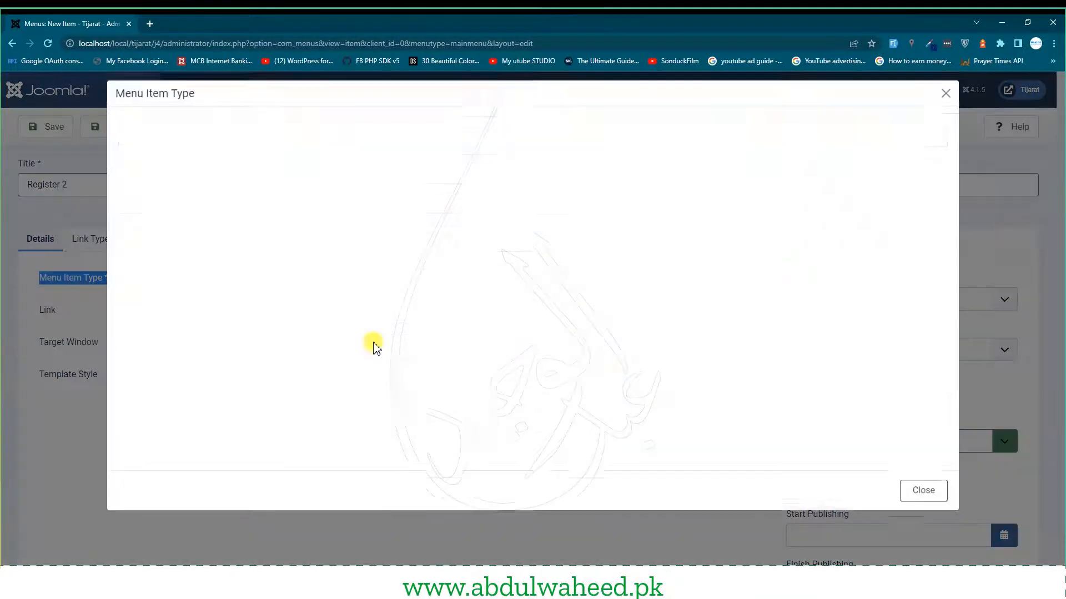
left_click(150, 378)
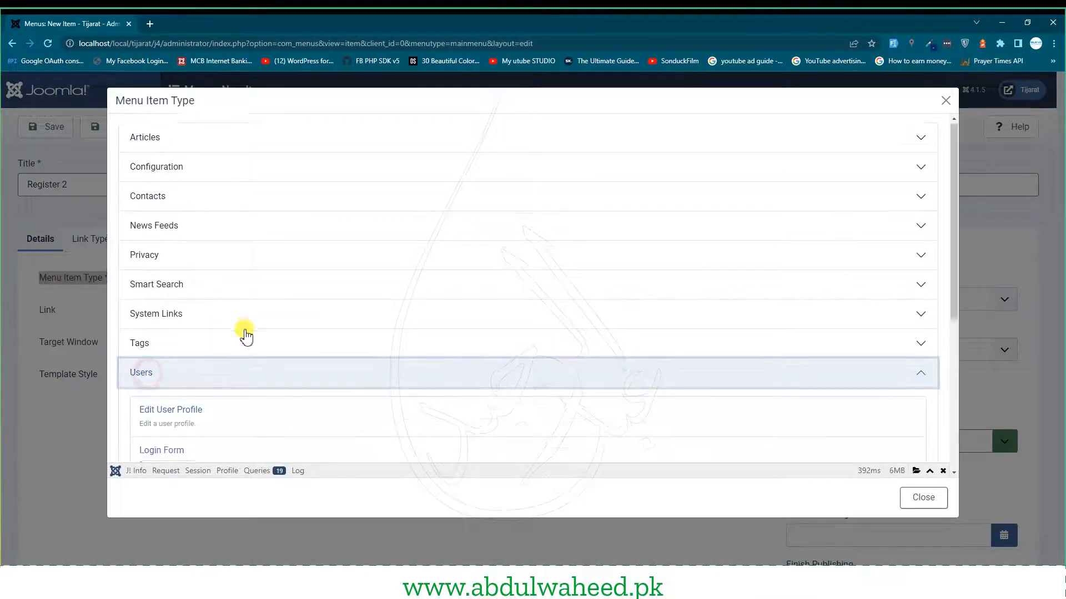
scroll(245, 335, "down", 3)
scroll(219, 388, "down", 1)
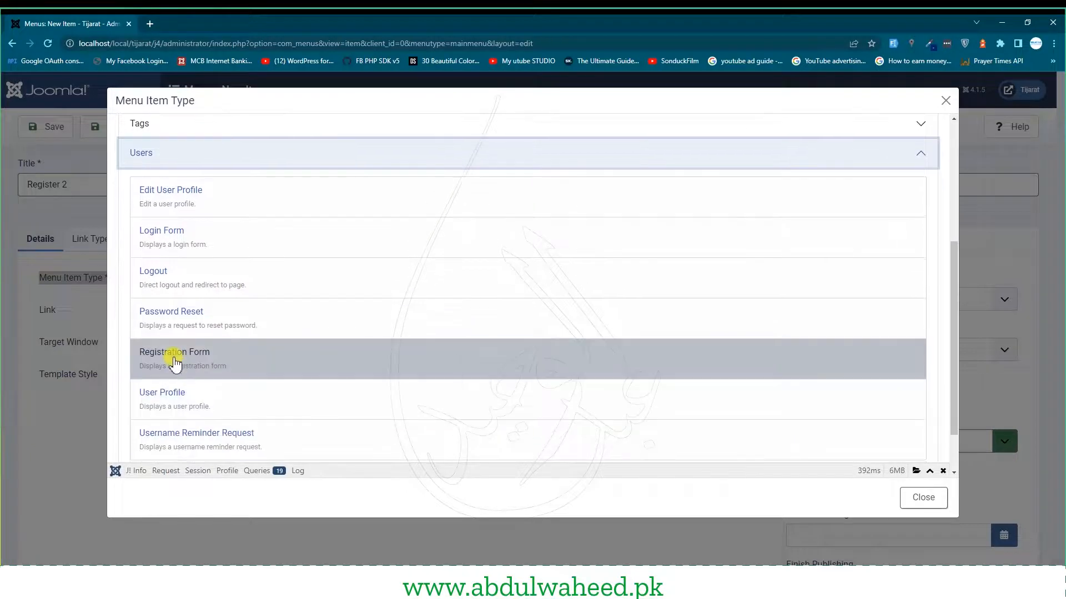
left_click(174, 359)
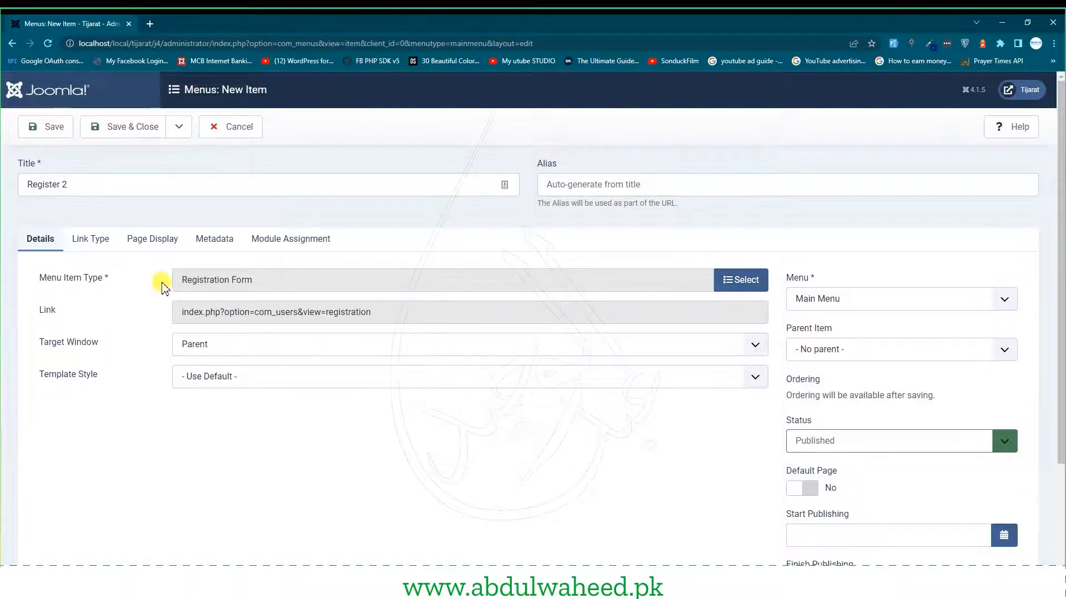
left_click(121, 127)
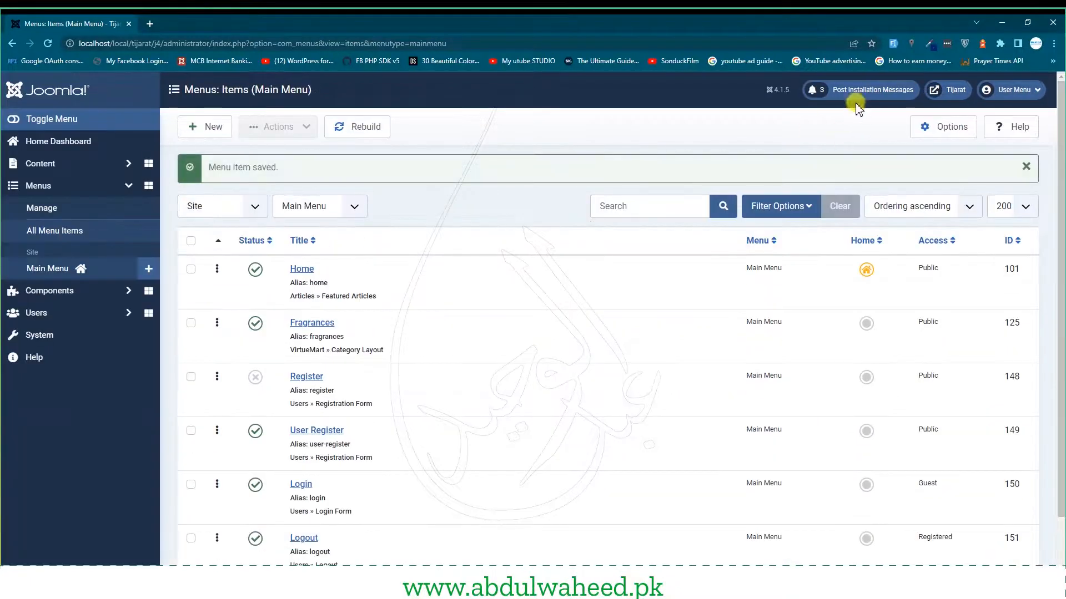
left_click(953, 94)
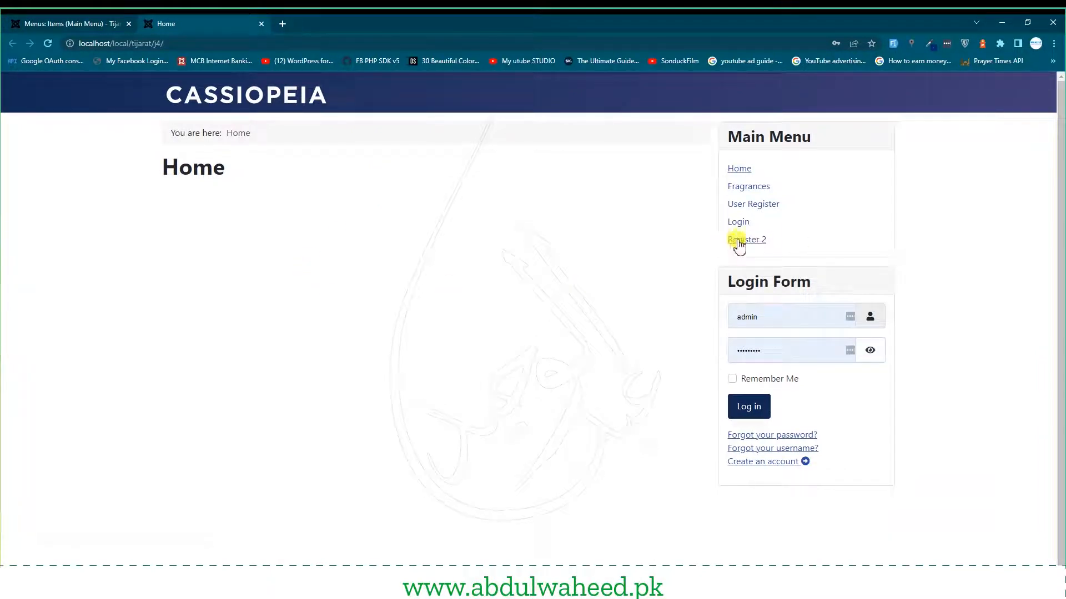
Open the Register 2 page on the site and look over its reCAPTCHA site-key warning
left_click(64, 23)
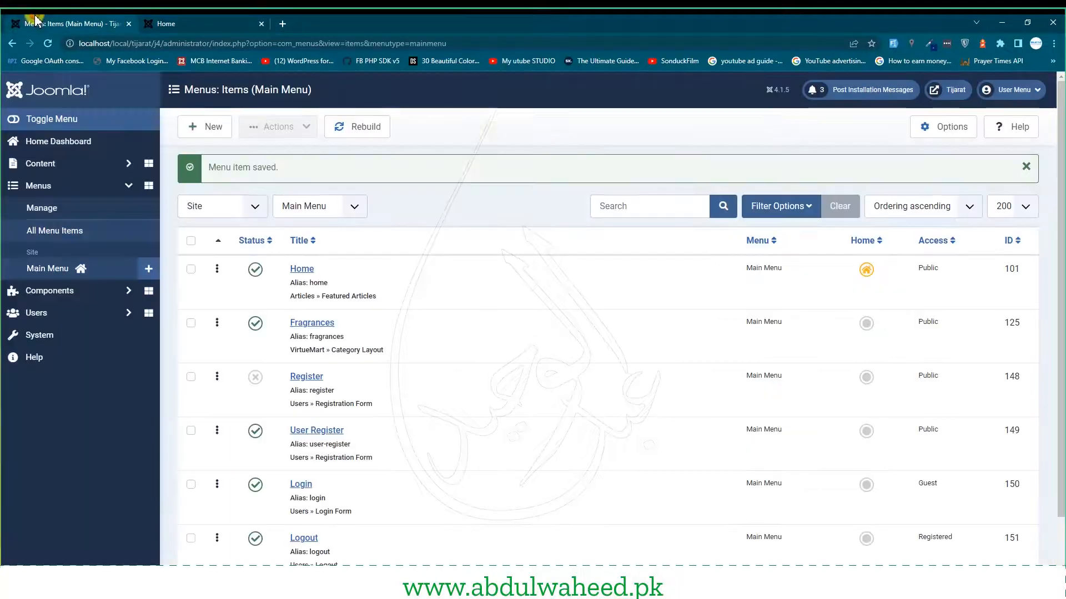
scroll(438, 422, "down", 1)
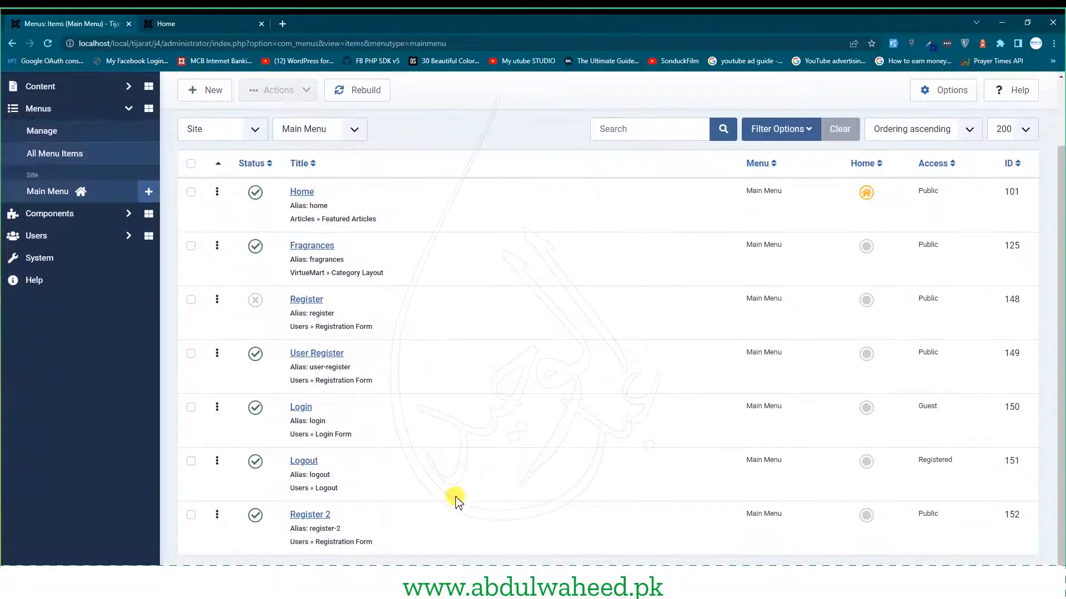
left_click(209, 25)
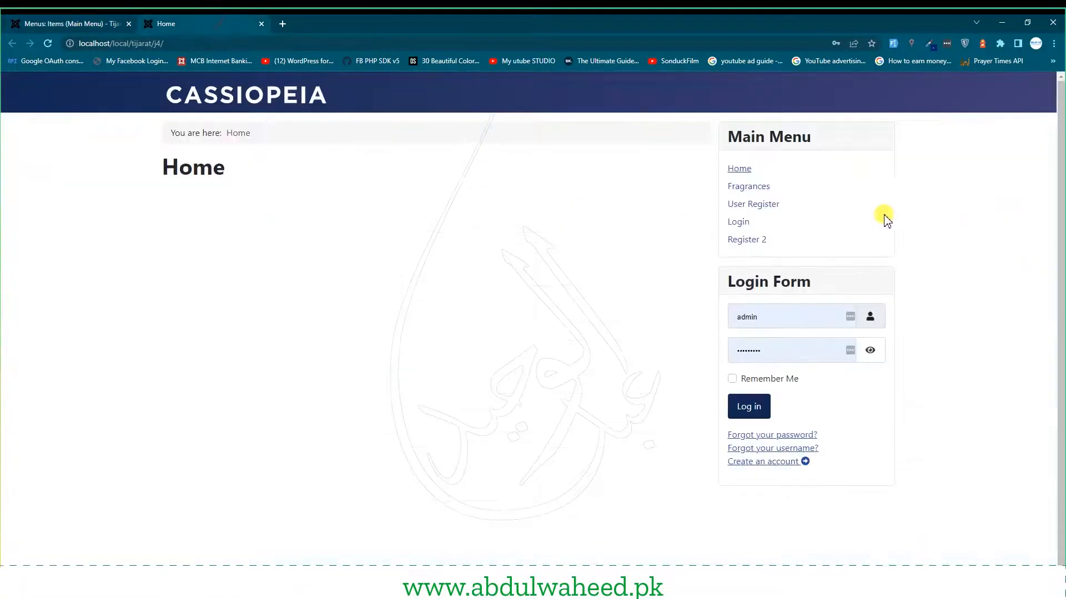
left_click(759, 242)
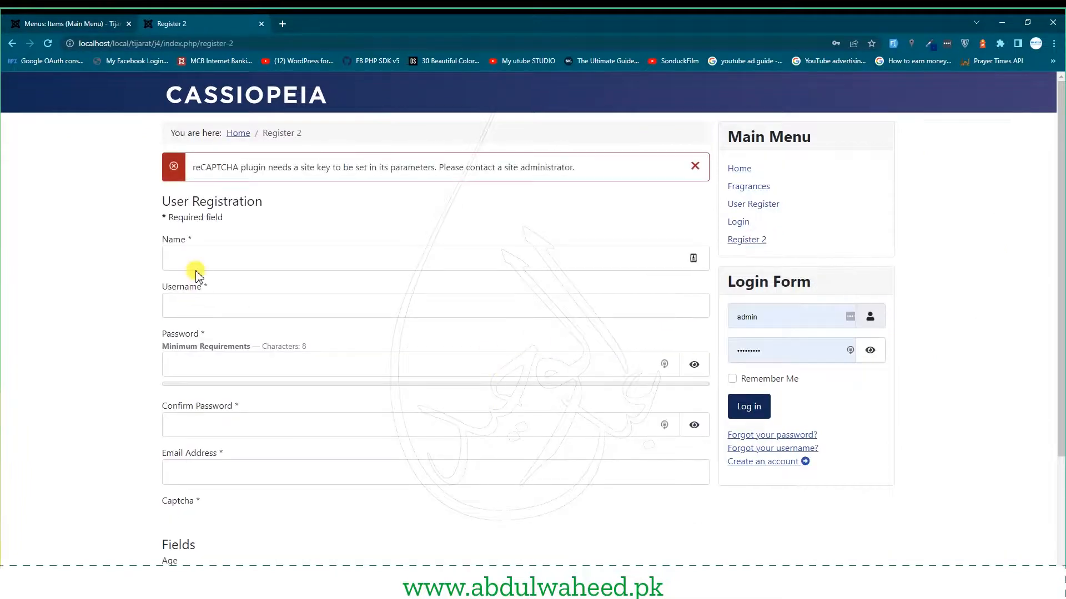
scroll(191, 292, "down", 3)
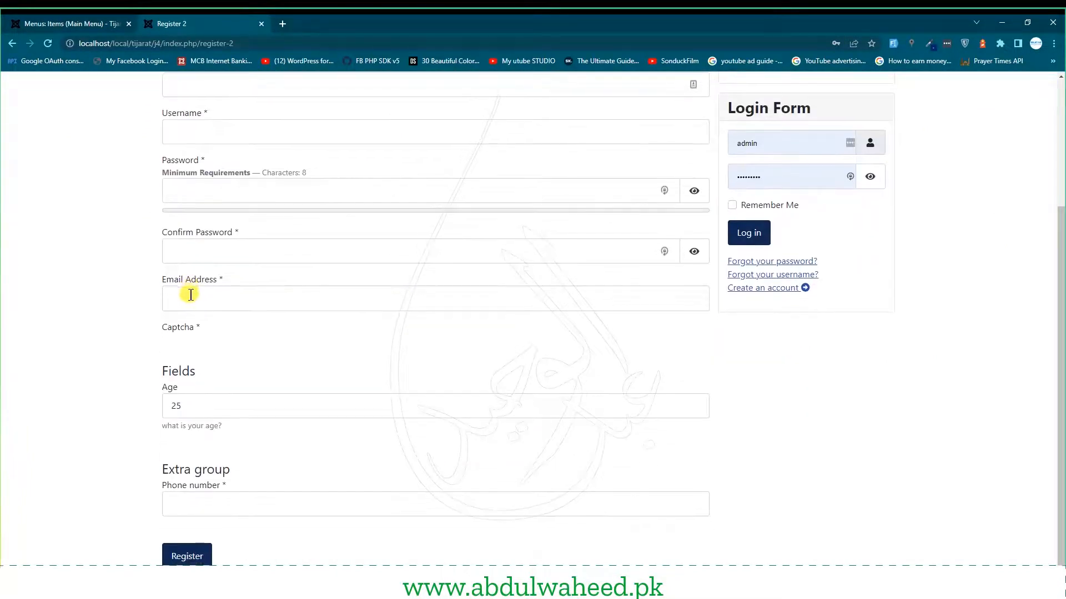
scroll(219, 331, "up", 3)
left_click_drag(206, 160, 344, 161)
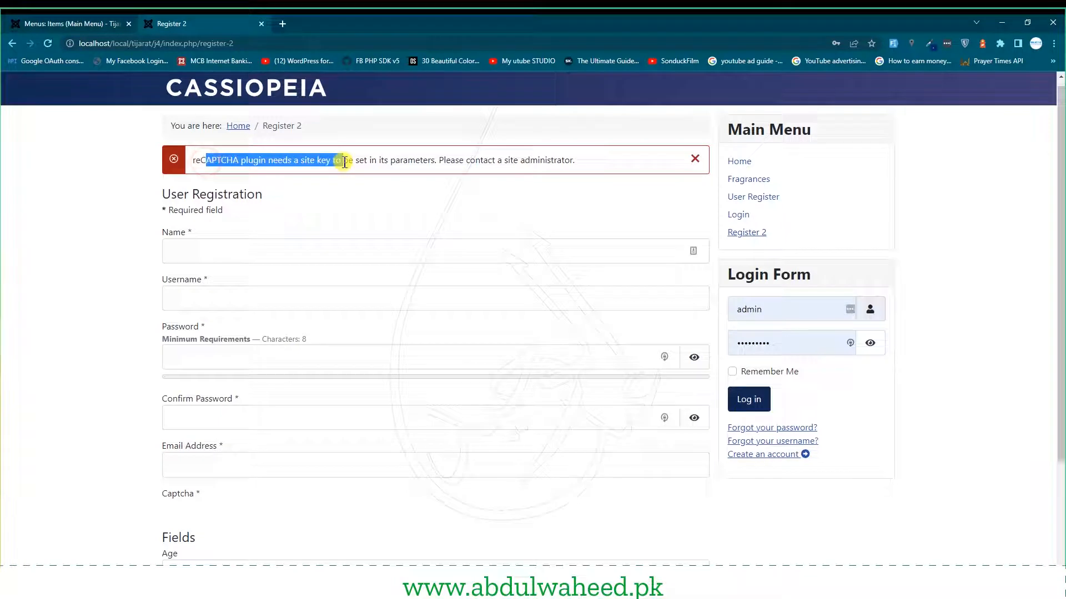
double_click(206, 161)
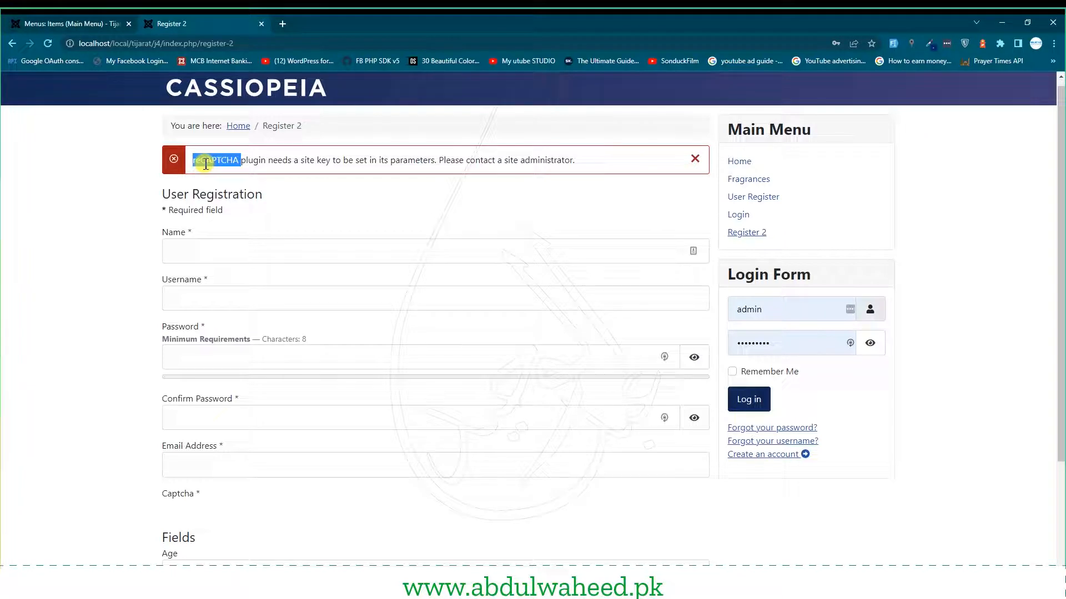
Scroll the Register 2 form to check the Age and Phone number fields, then return to the admin menu items
left_click(73, 28)
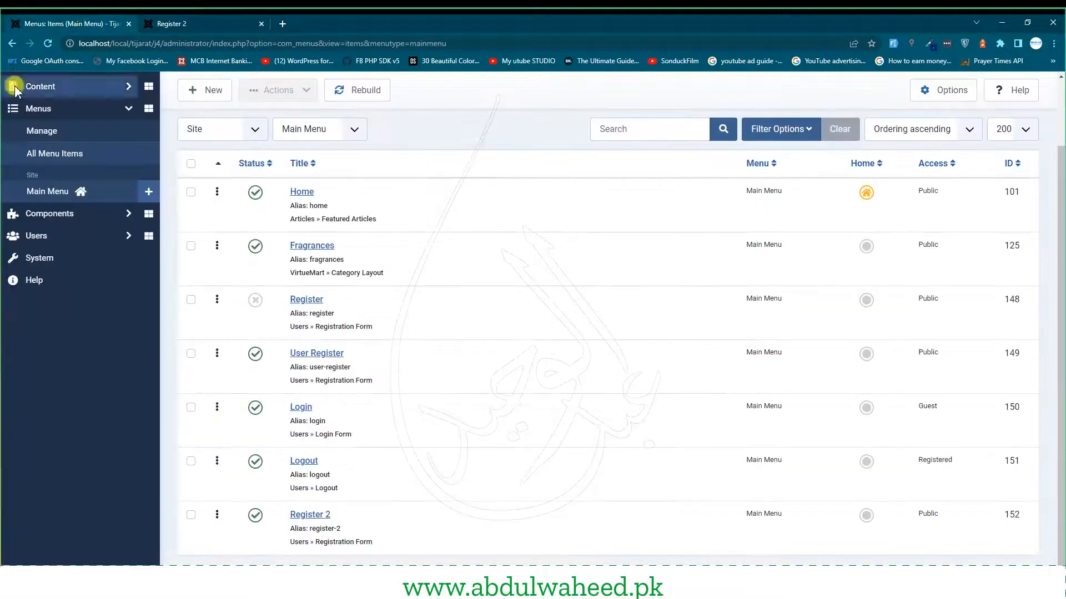
left_click(232, 23)
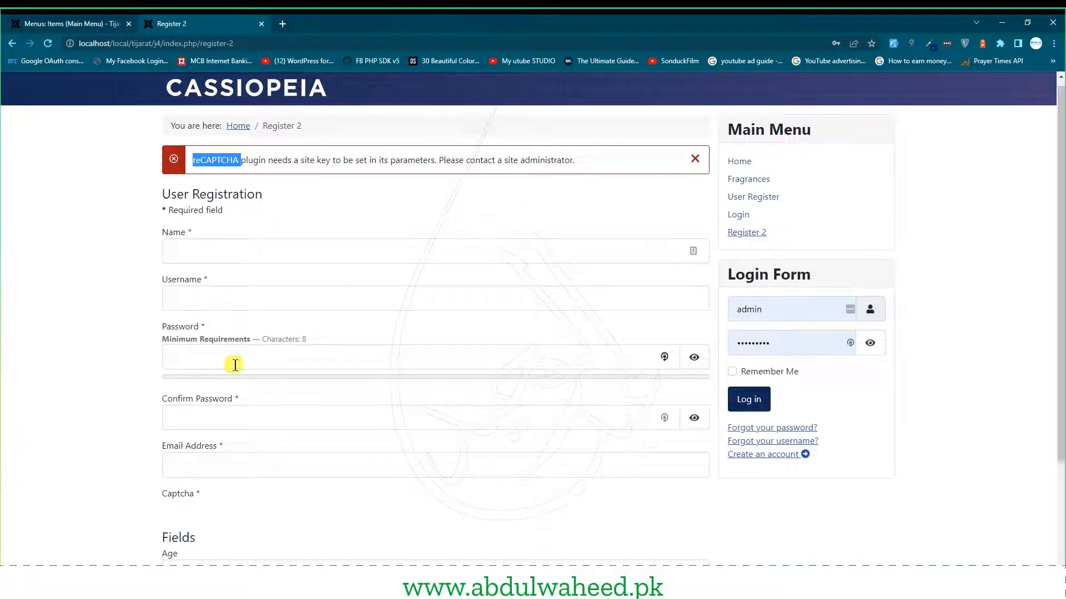
scroll(233, 364, "down", 2)
scroll(236, 365, "down", 1)
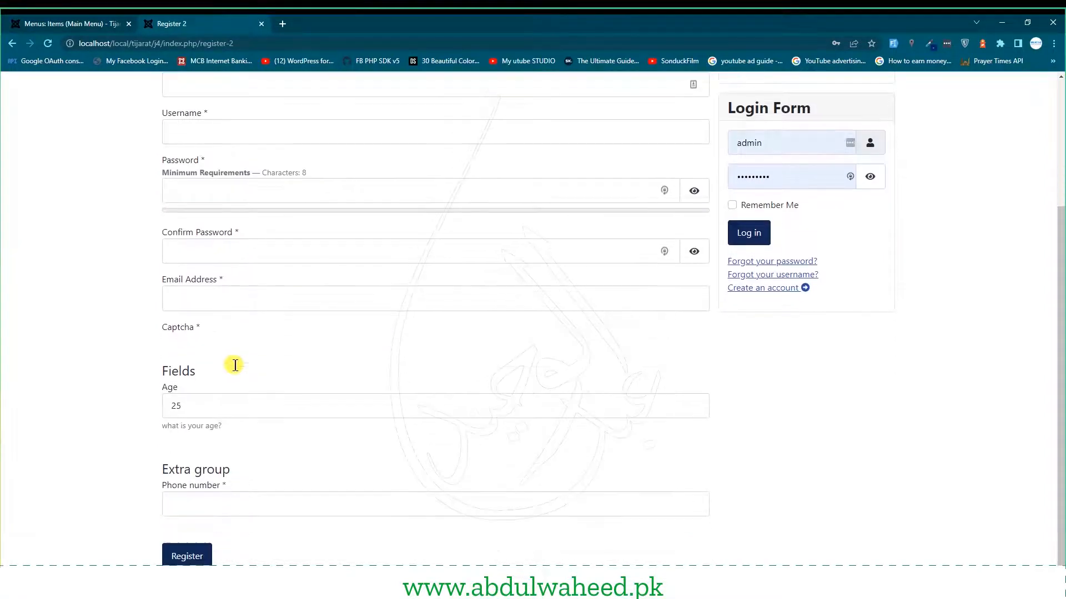
left_click(58, 23)
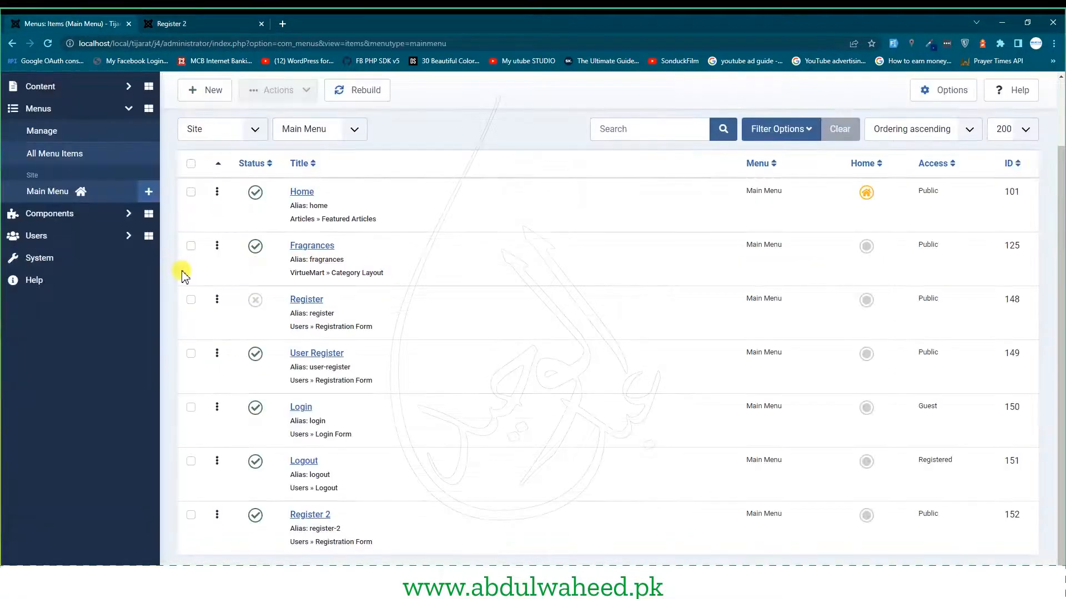
scroll(205, 282, "up", 2)
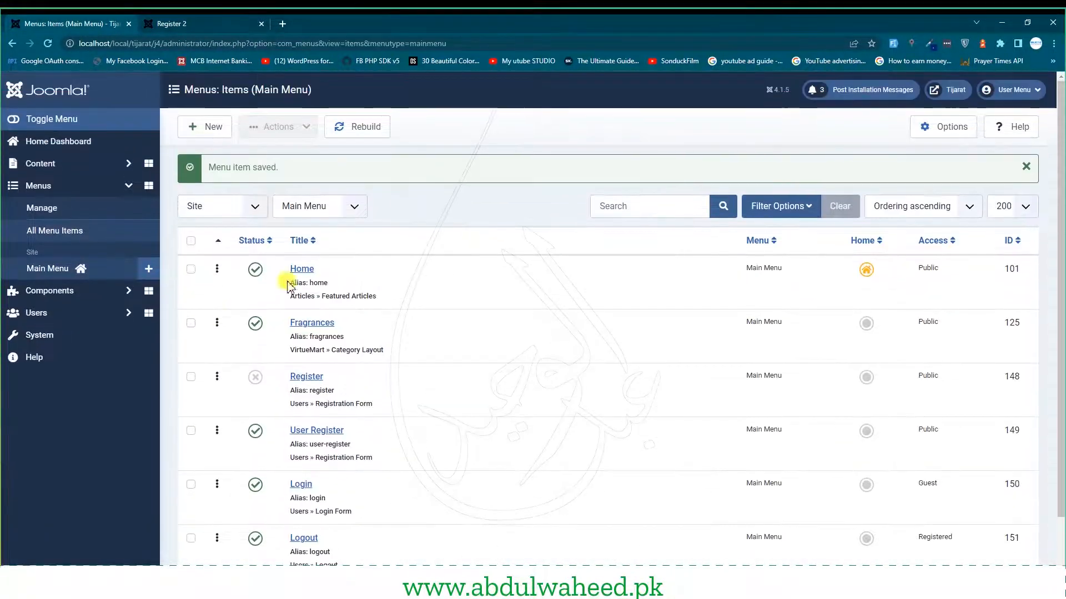
In Users Options, change New User Registration Group from Registered to Client and save
left_click(932, 135)
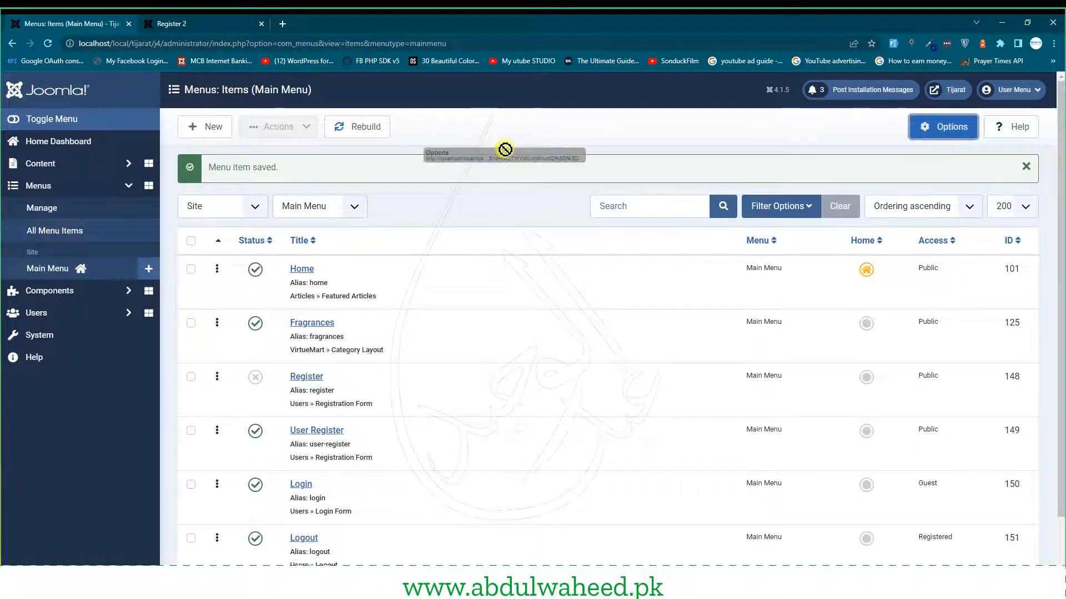
left_click(61, 313)
left_click(43, 255)
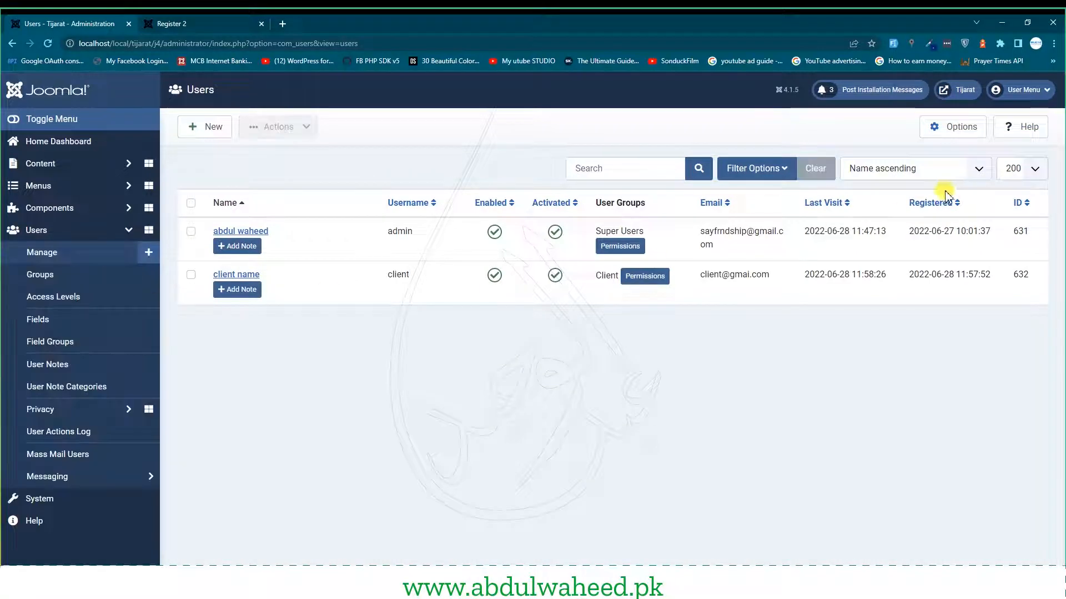
left_click(952, 130)
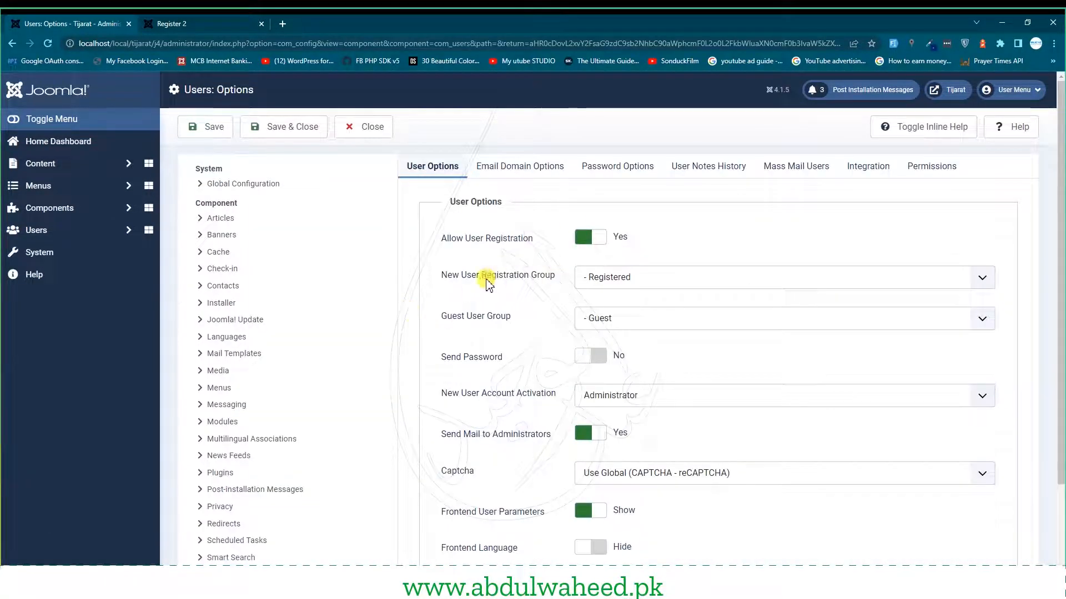
left_click_drag(450, 285, 491, 282)
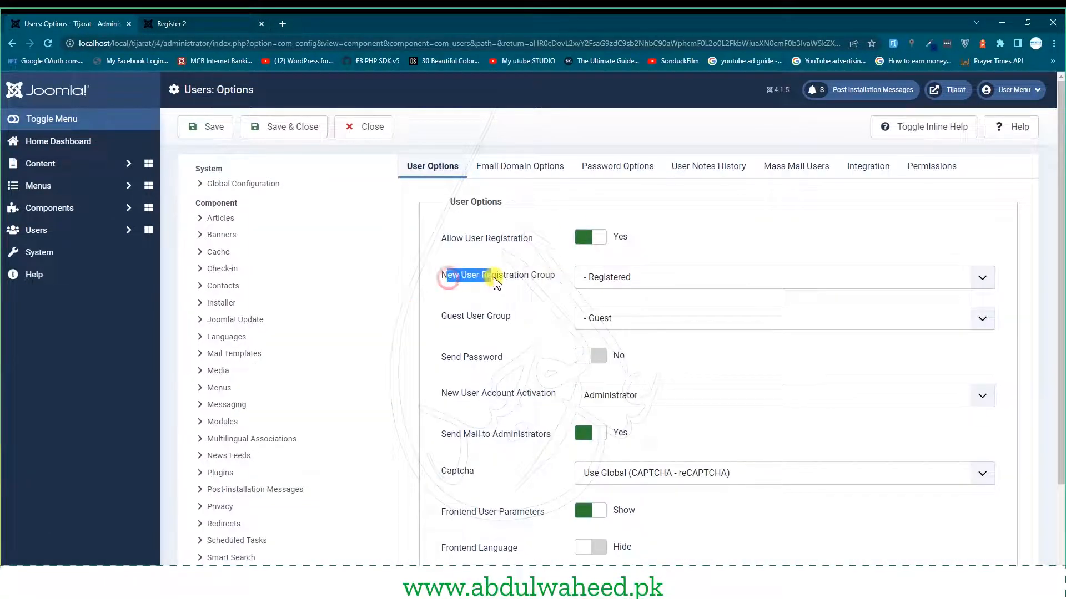
left_click(609, 283)
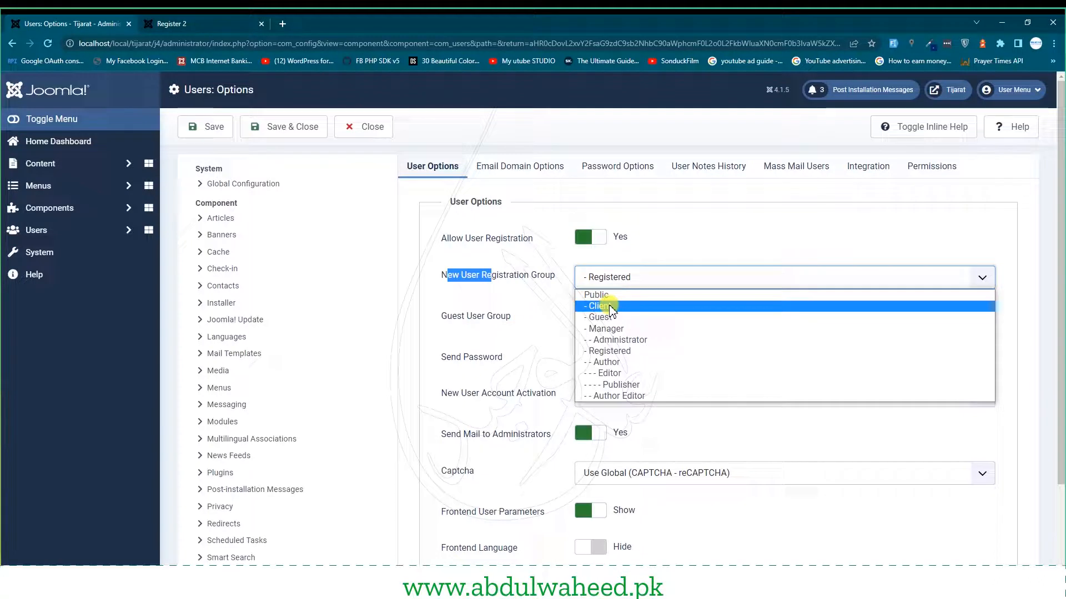
left_click(611, 309)
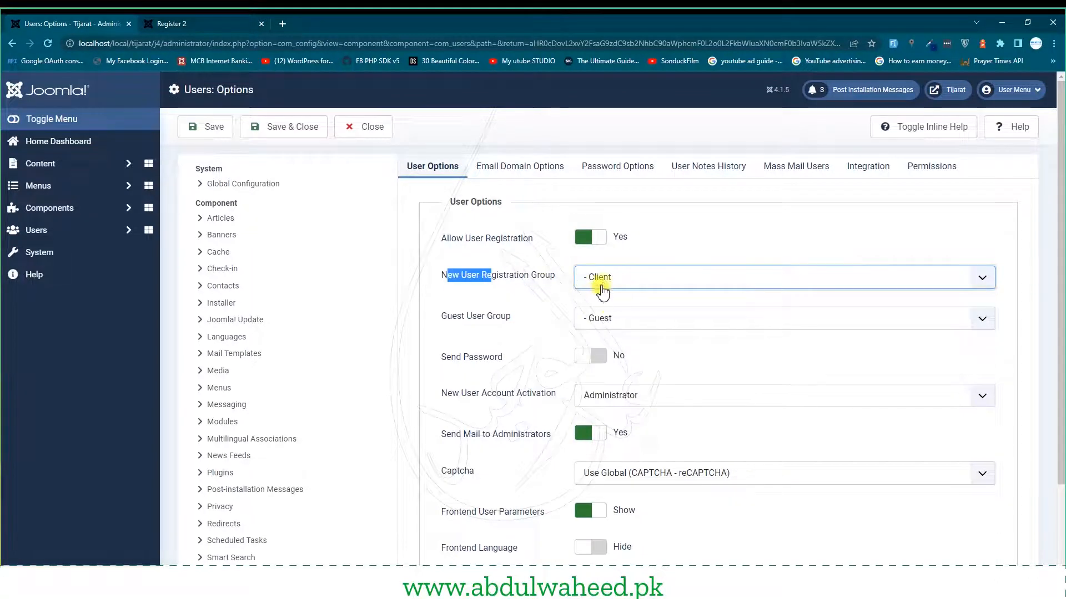
left_click(268, 138)
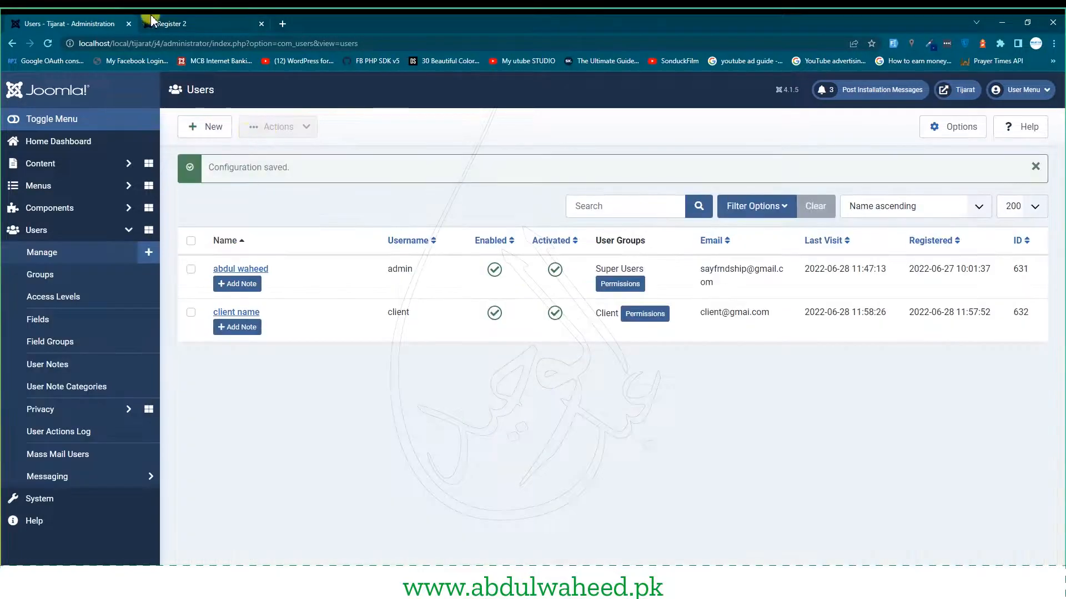
left_click(172, 23)
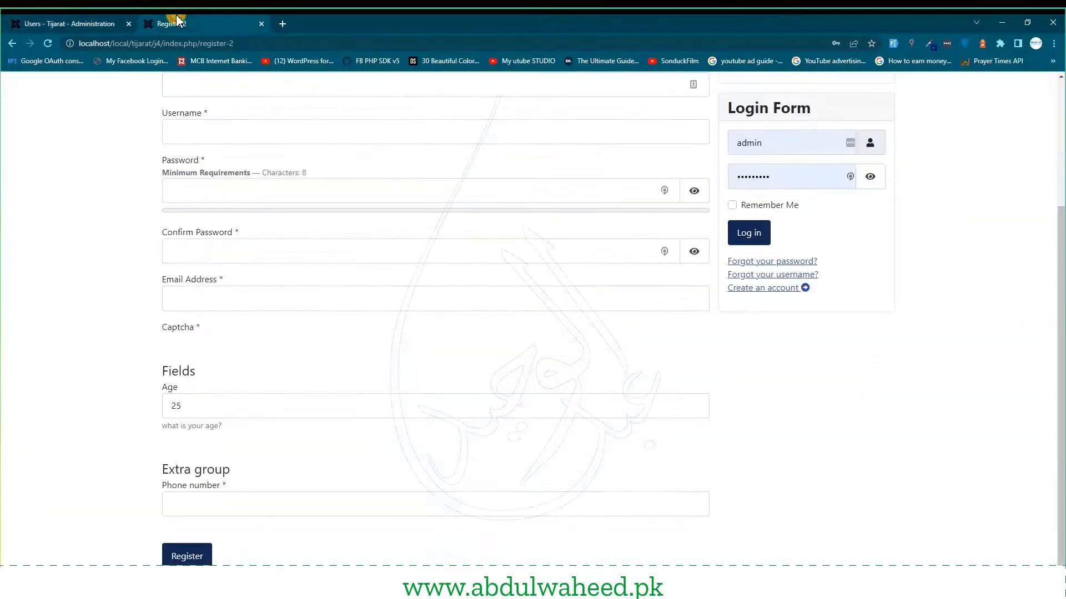
left_click(48, 43)
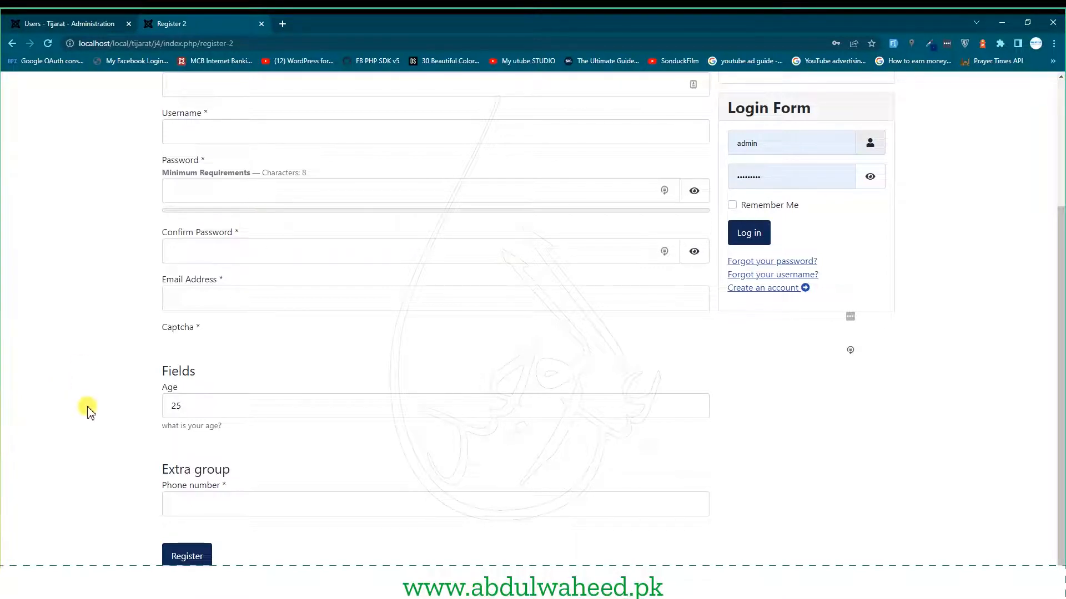
left_click_drag(159, 362, 197, 404)
left_click_drag(154, 463, 167, 444)
Begin a new user field group, then cancel it without saving
left_click(56, 23)
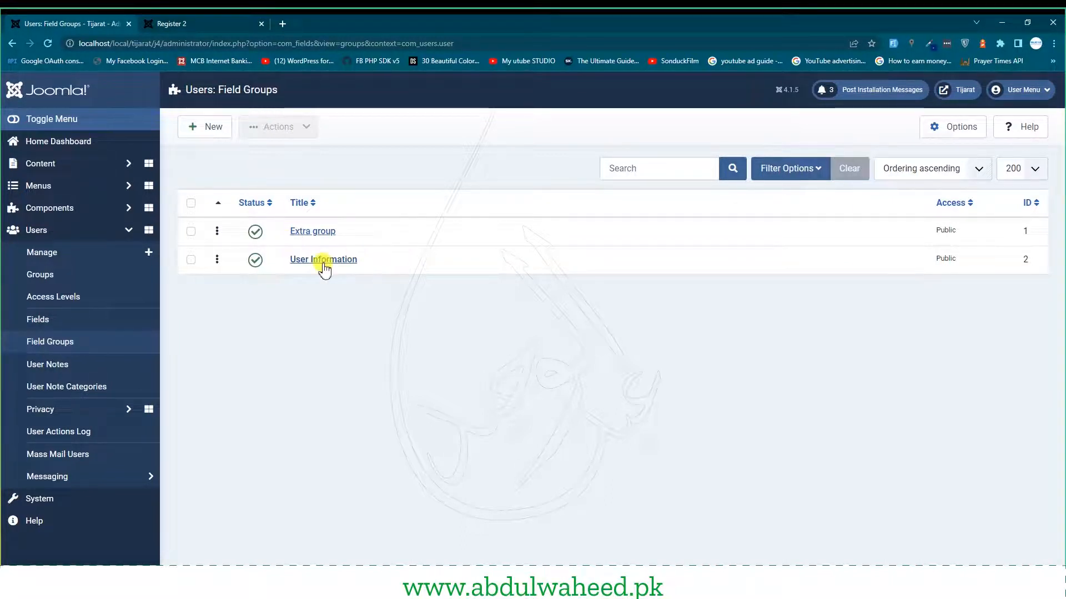
left_click(204, 133)
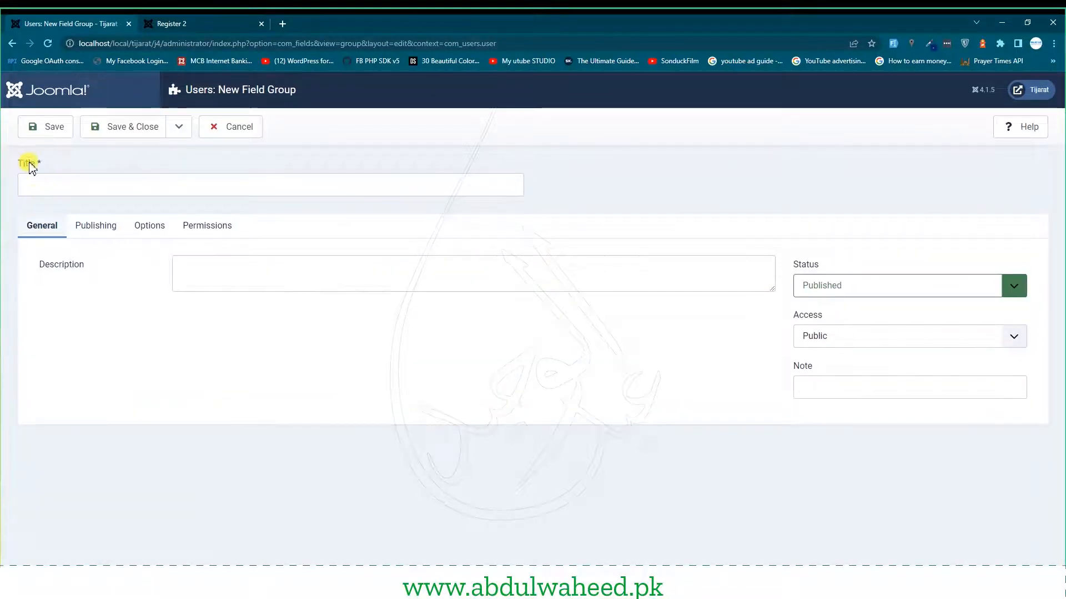
left_click(70, 186)
left_click(243, 278)
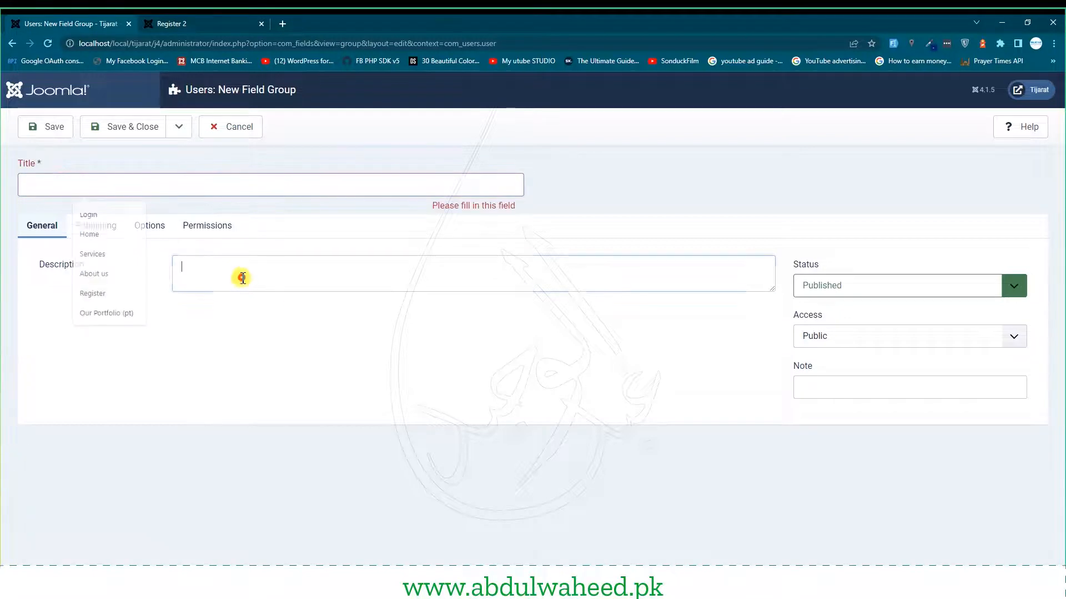
left_click(242, 140)
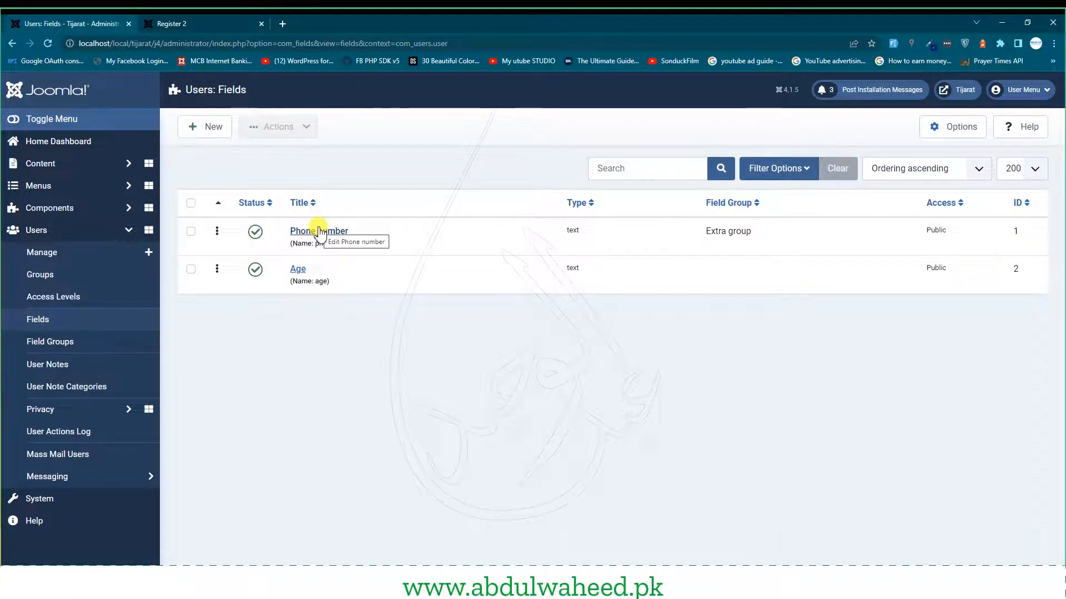
Create a new user field titled 'Address' with type Editor
left_click(212, 135)
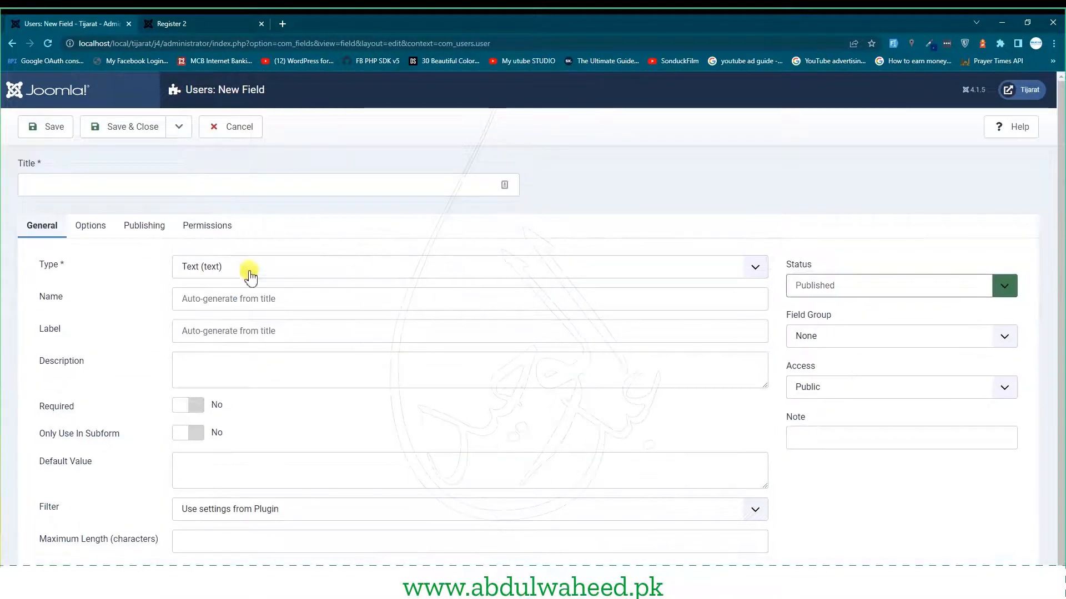
left_click(141, 193)
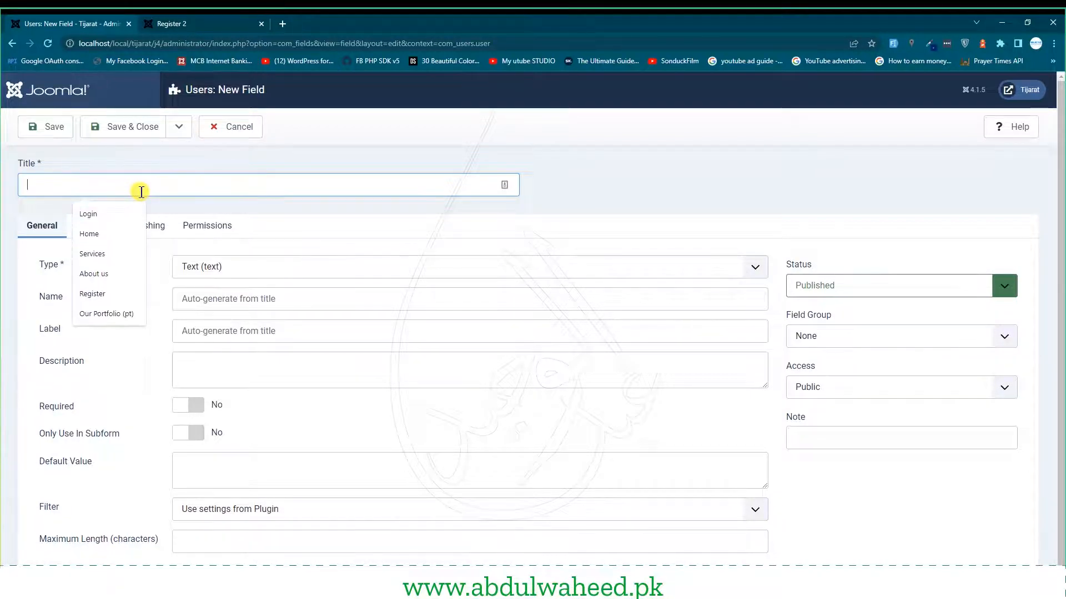
type("Address")
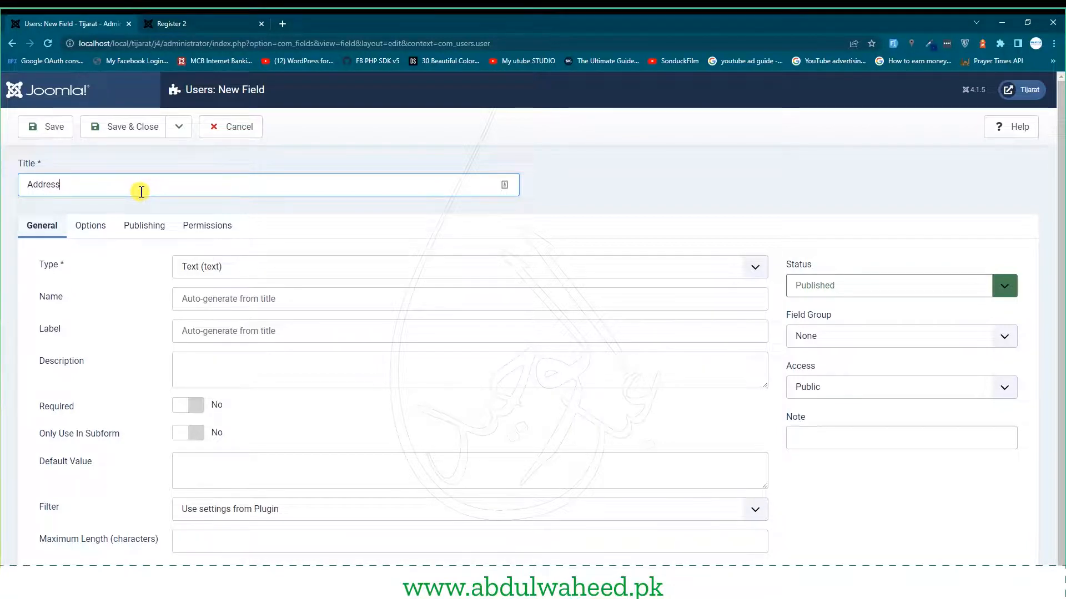
scroll(133, 166, "down", 1)
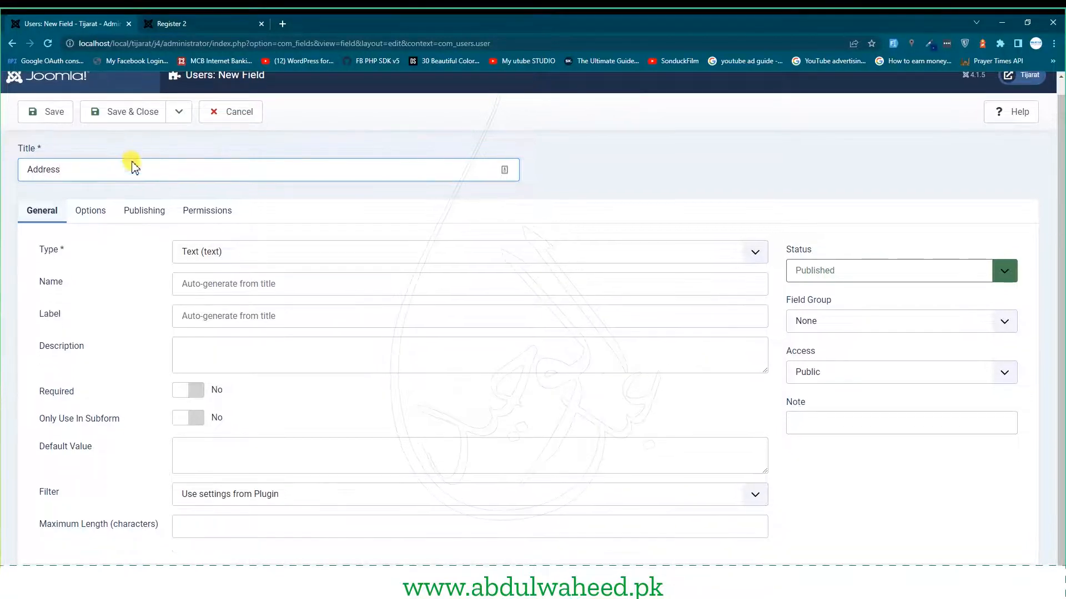
left_click(214, 252)
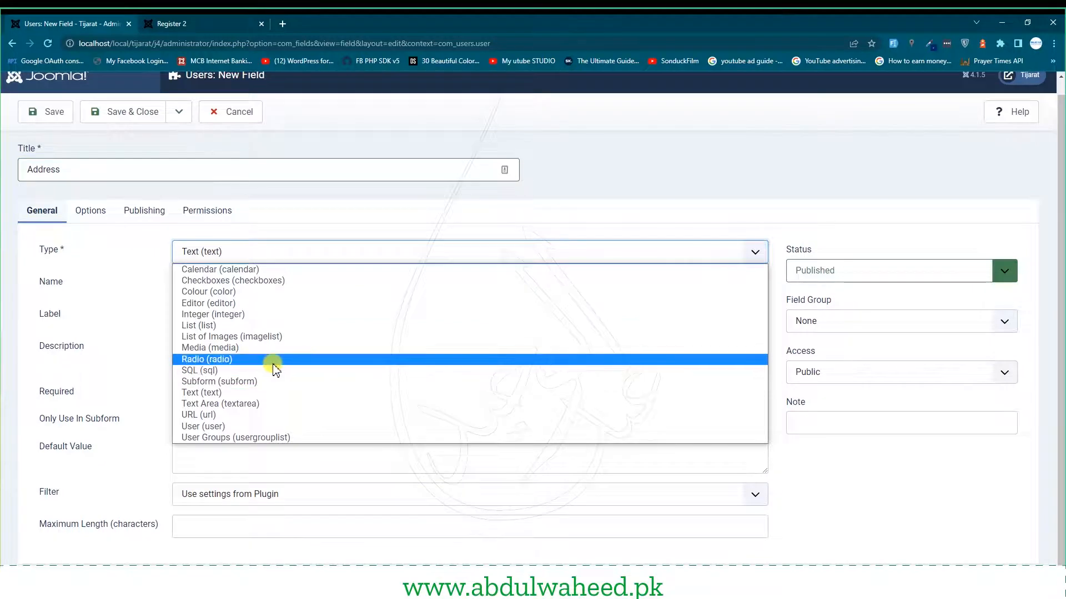
left_click(198, 305)
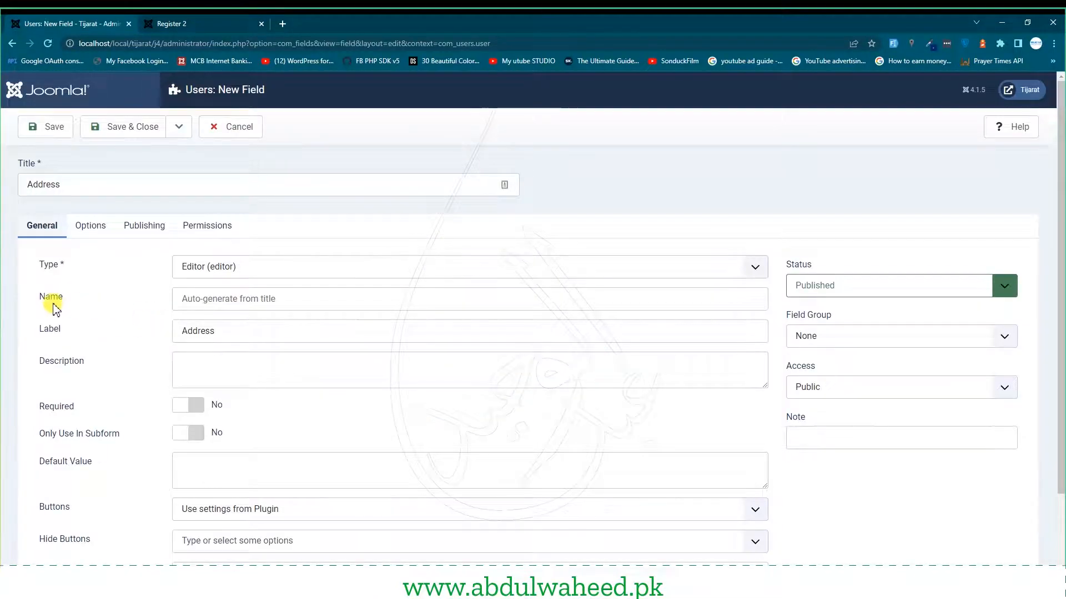
Put the Address field in the User Information field group and save it
left_click_drag(241, 331, 161, 333)
scroll(245, 371, "down", 1)
scroll(245, 371, "down", 1)
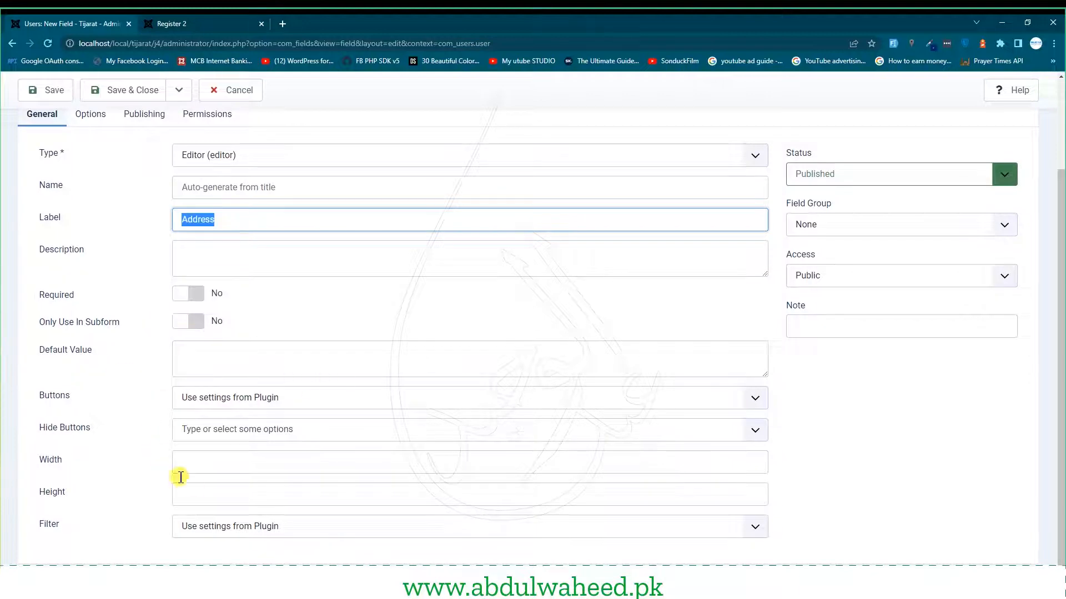
scroll(458, 473, "up", 1)
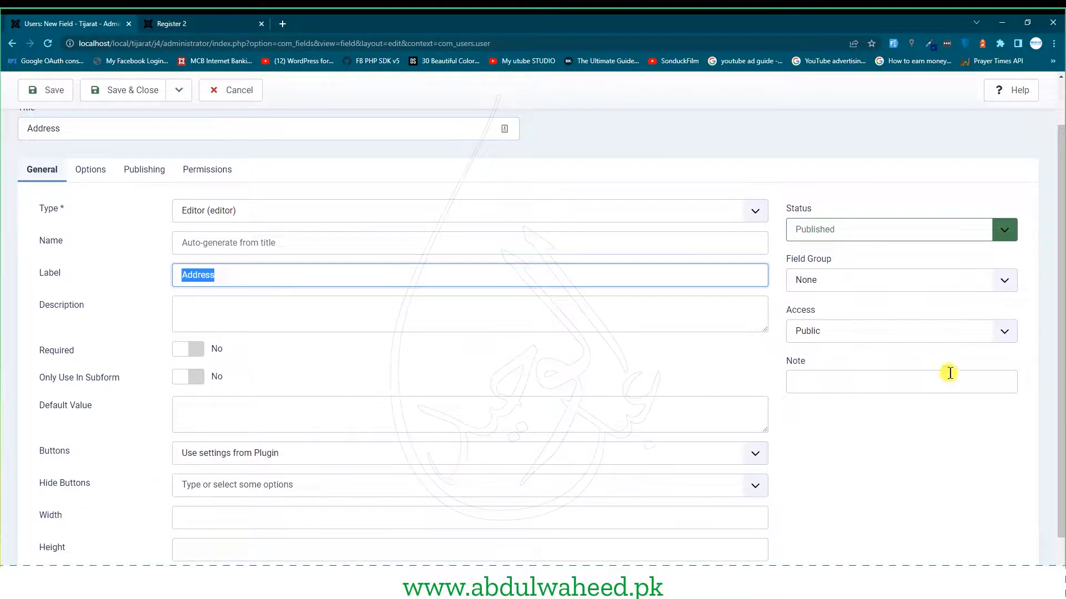
left_click_drag(792, 260, 814, 261)
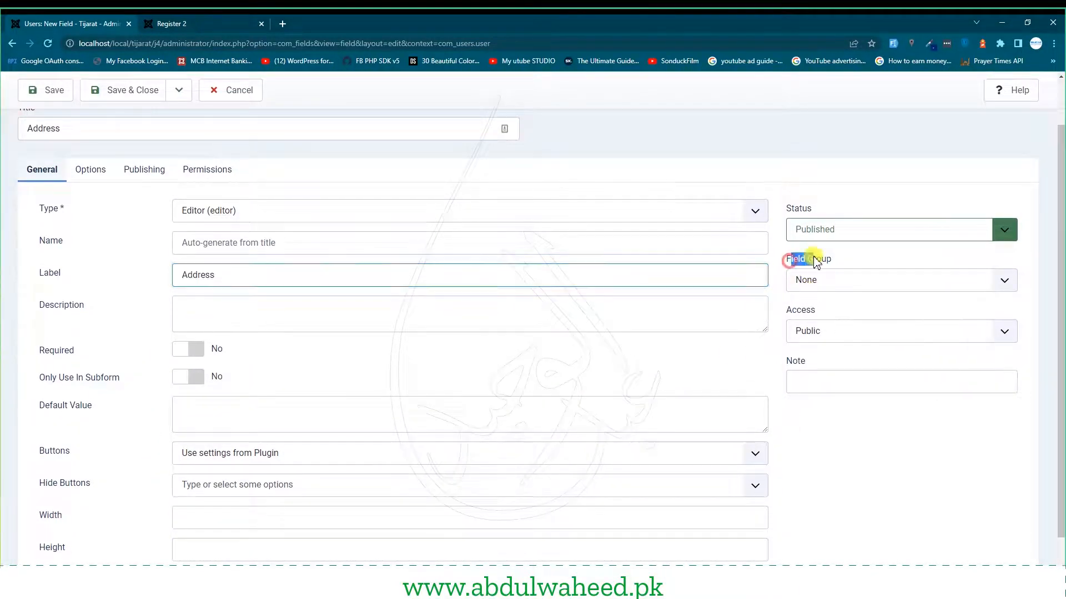
left_click(832, 280)
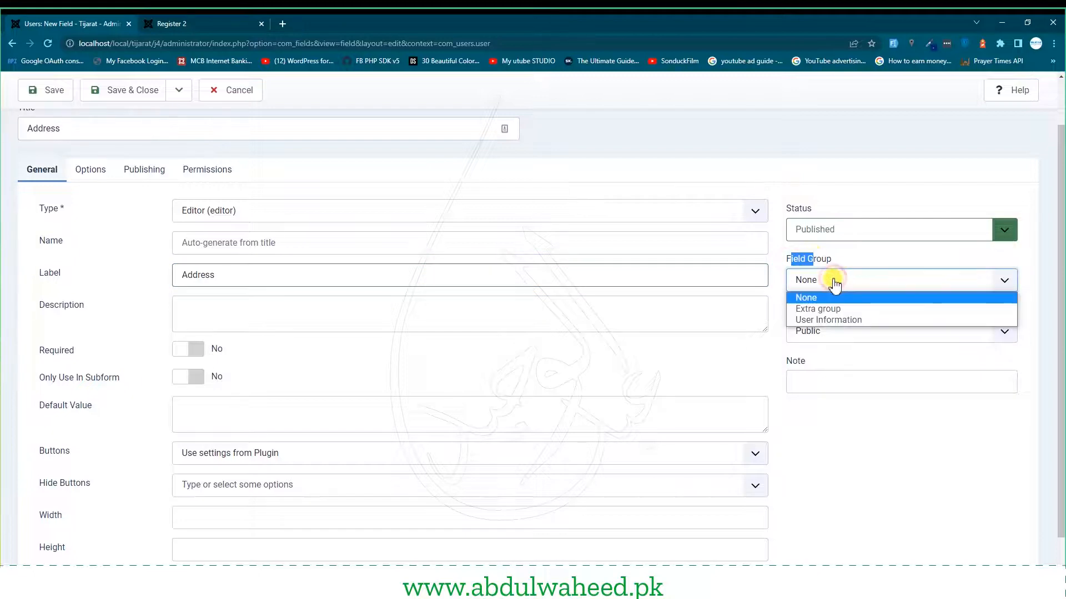
left_click(827, 320)
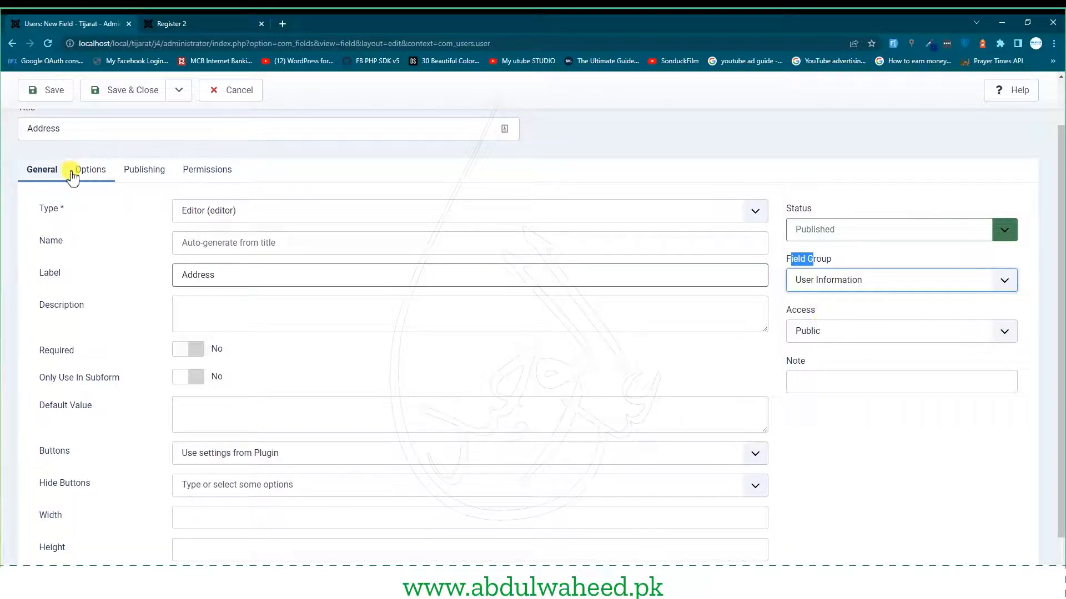
left_click(120, 100)
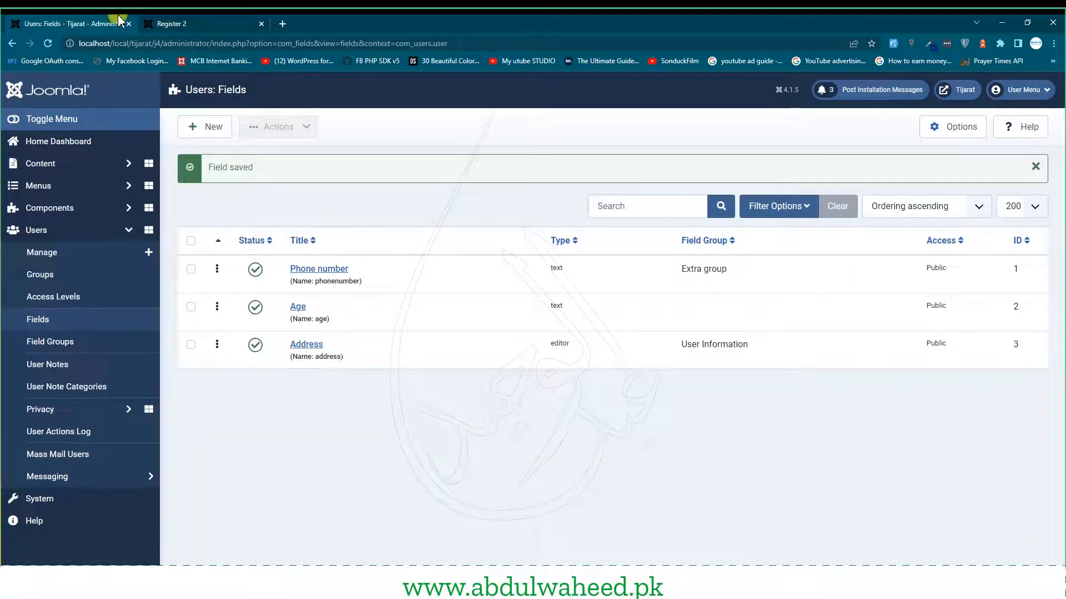
Reload Register 2 and confirm the Address editor appears under User Information, then return to the administrator
left_click(183, 22)
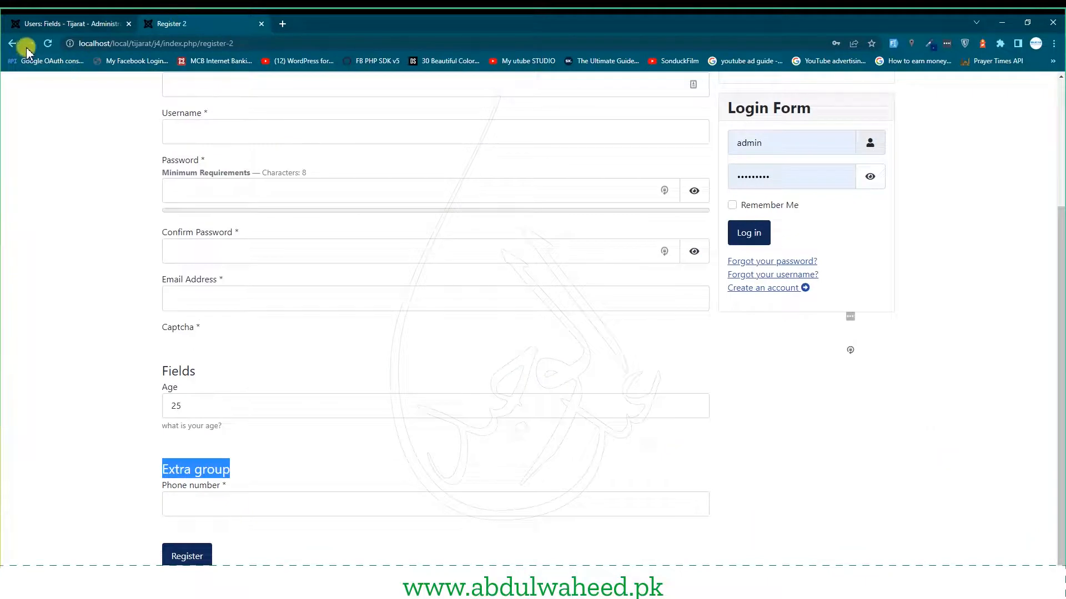
left_click(47, 45)
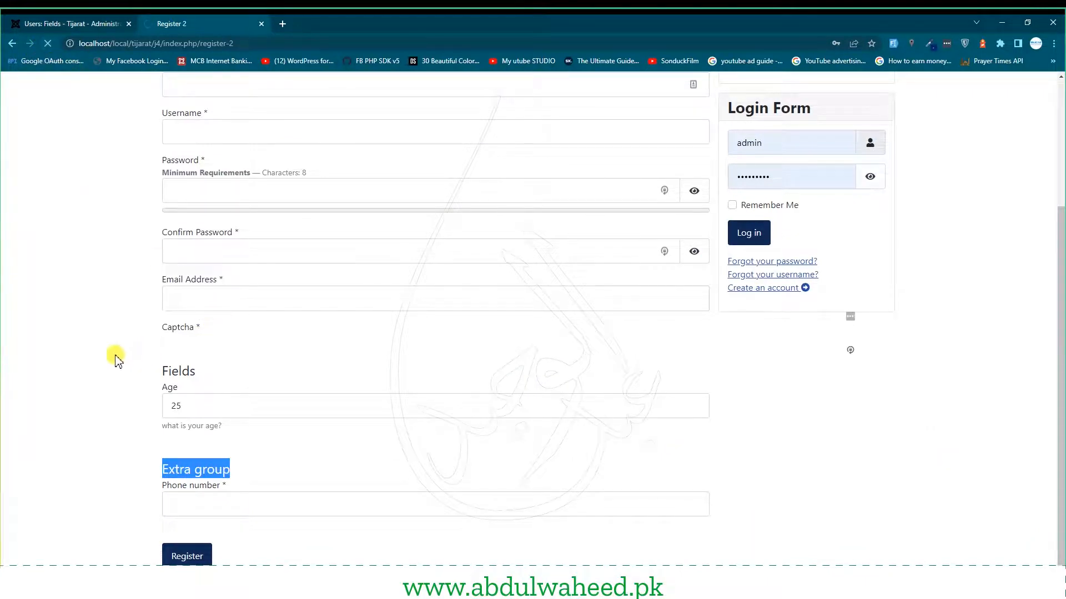
scroll(109, 321, "down", 4)
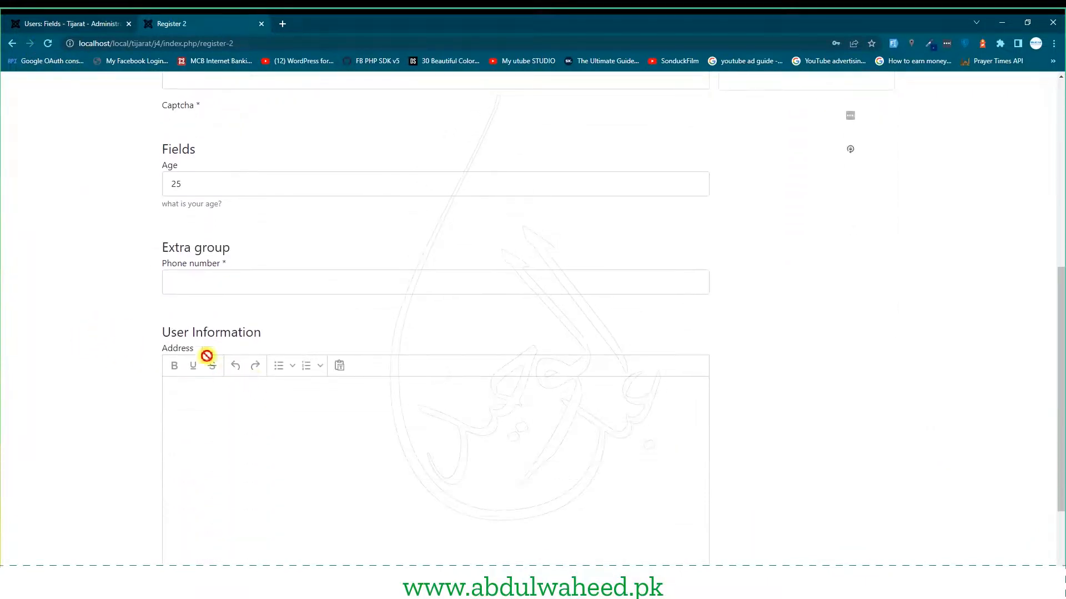
left_click_drag(149, 340, 232, 336)
triple_click(170, 332)
double_click(170, 349)
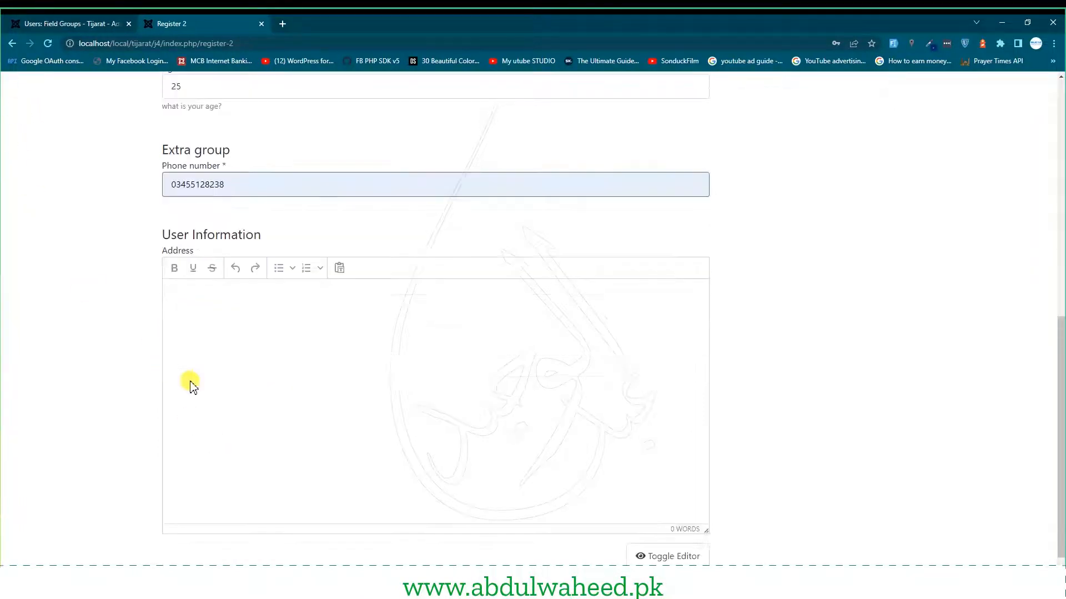
left_click(220, 361)
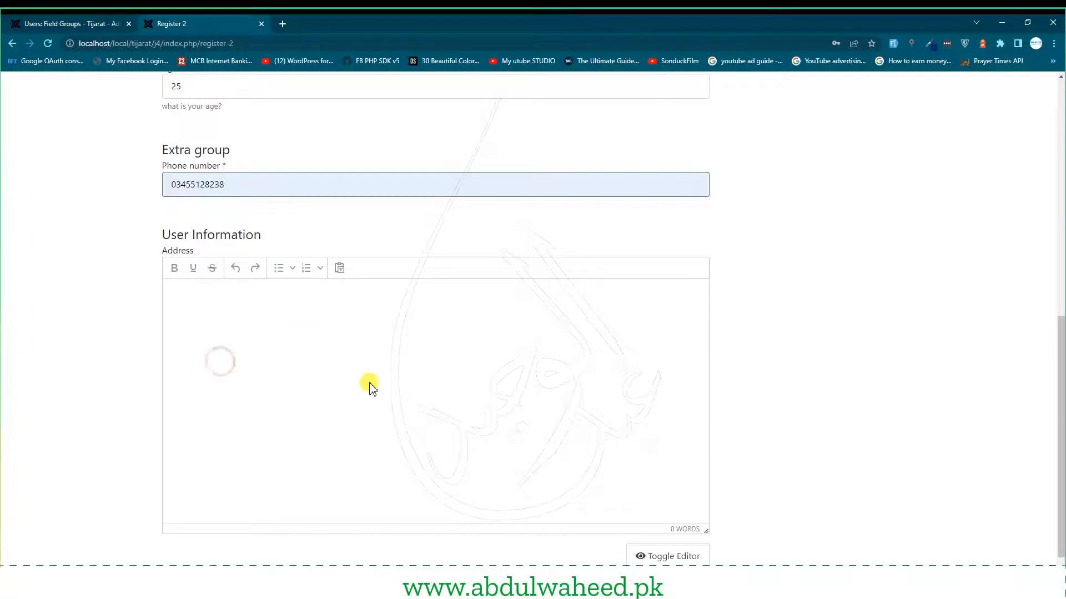
double_click(166, 249)
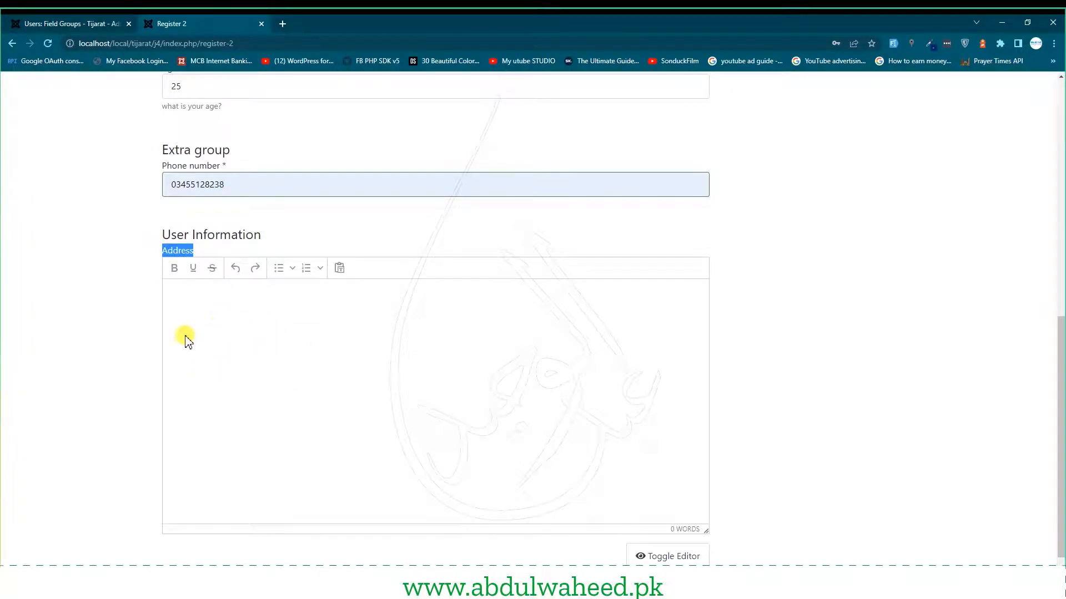
left_click(69, 23)
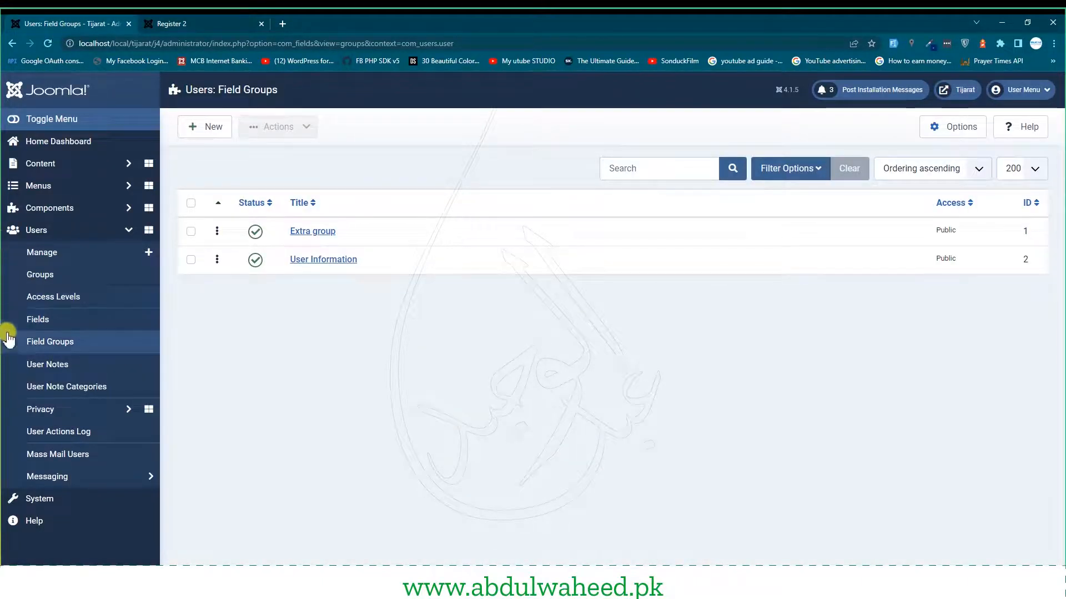
Set Edit Custom Field Value to Allowed for Public on the Address field and save it
left_click(48, 316)
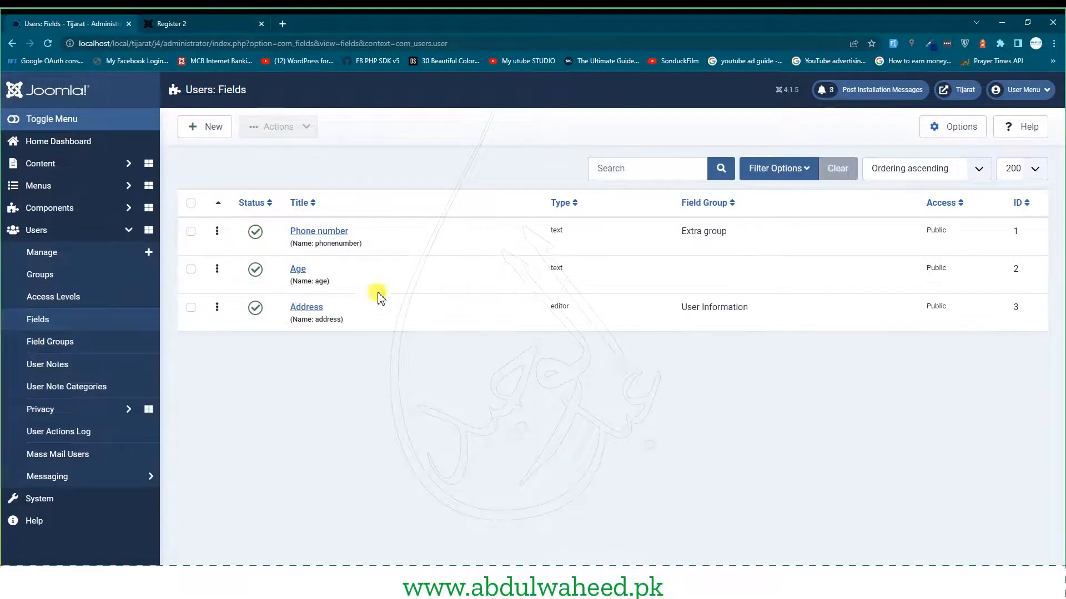
left_click(305, 309)
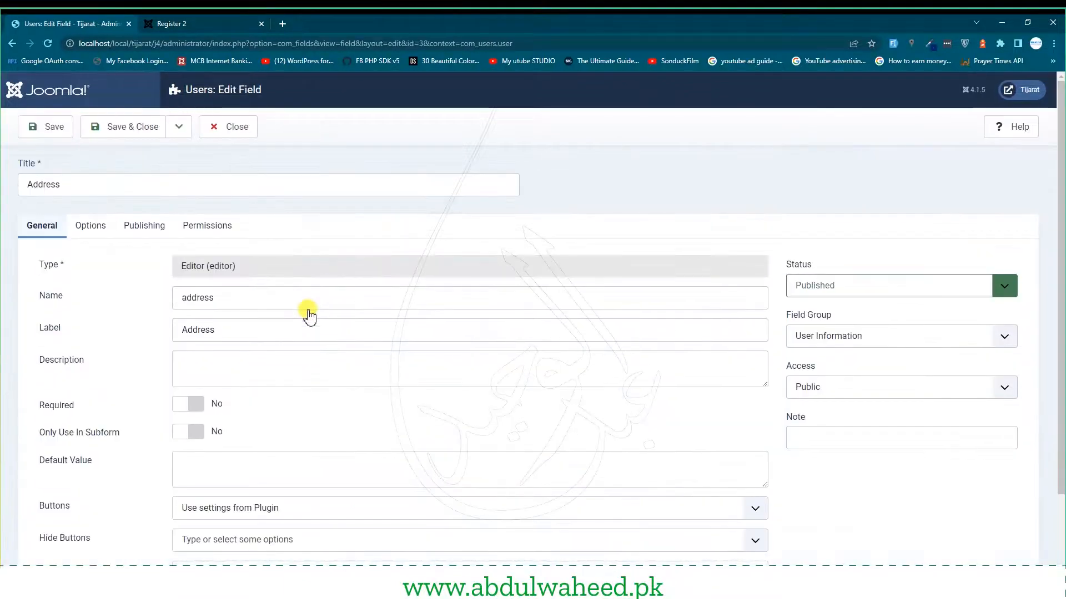
left_click(208, 233)
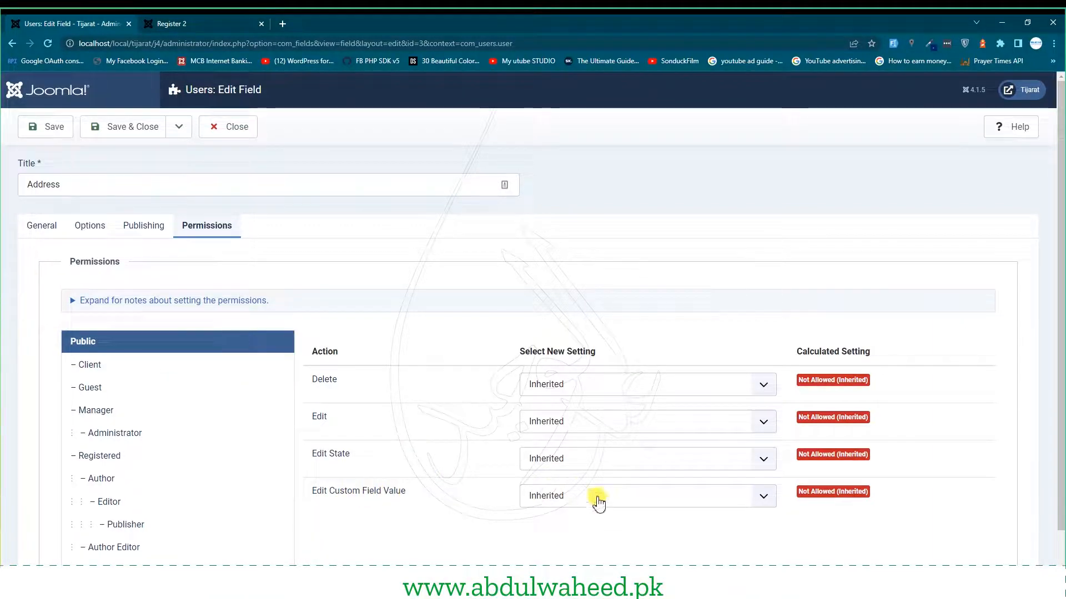
left_click(574, 495)
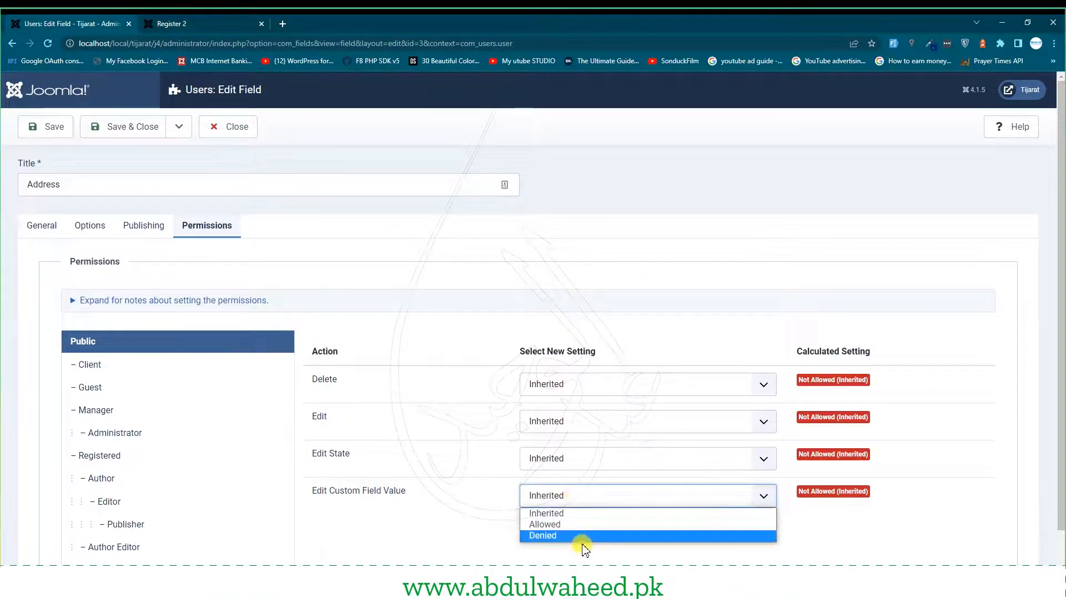
left_click(577, 525)
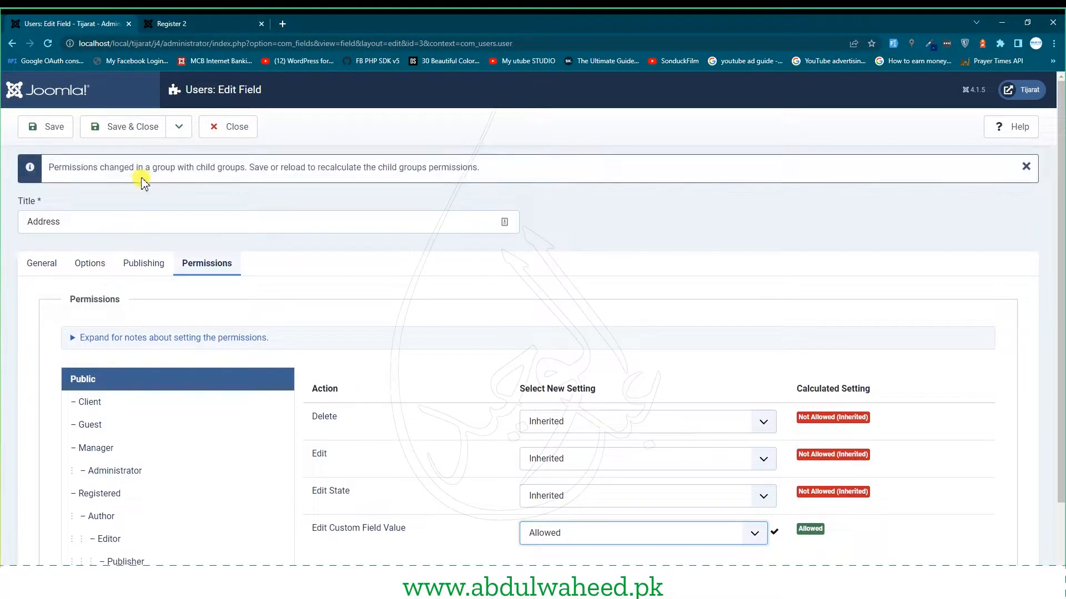
left_click(133, 127)
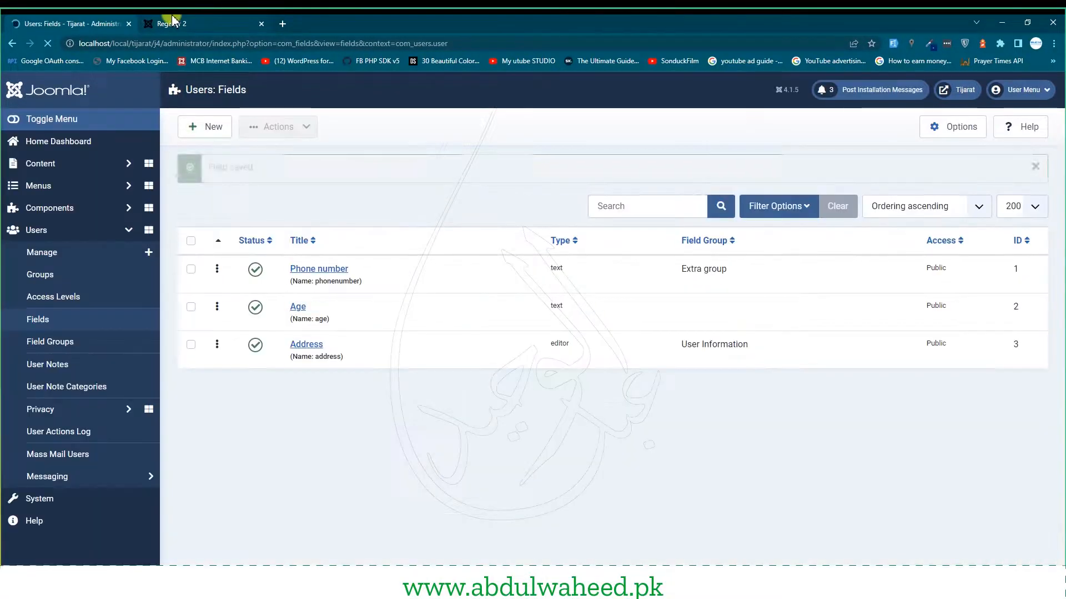
left_click(174, 23)
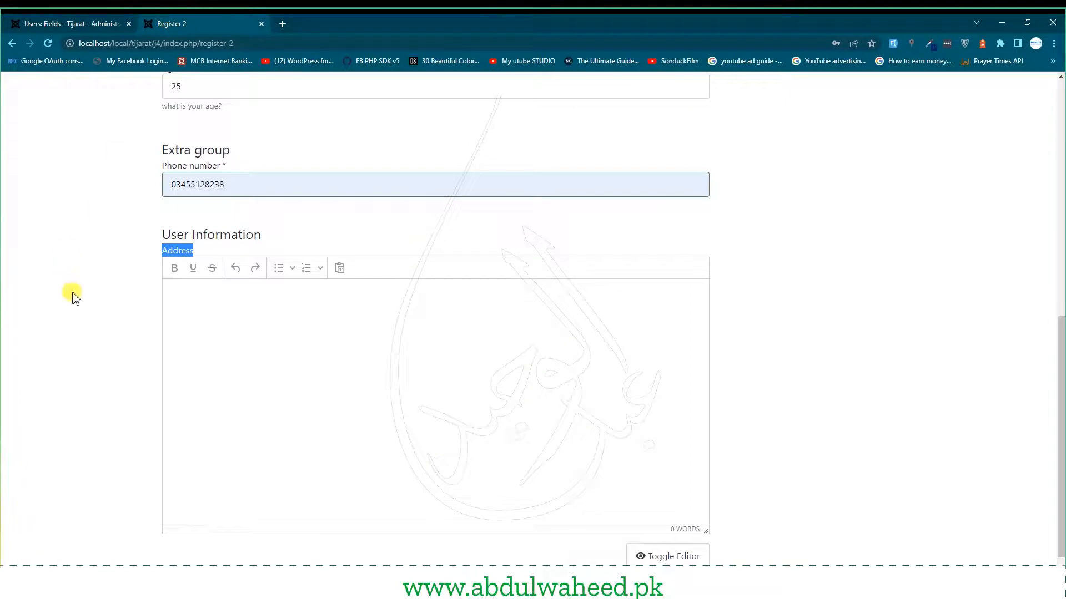
Paste the password into both password fields, submit the client2 registration, and select the e-mail error line
left_click(49, 41)
scroll(220, 257, "up", 4)
scroll(220, 257, "down", 3)
left_click(221, 334)
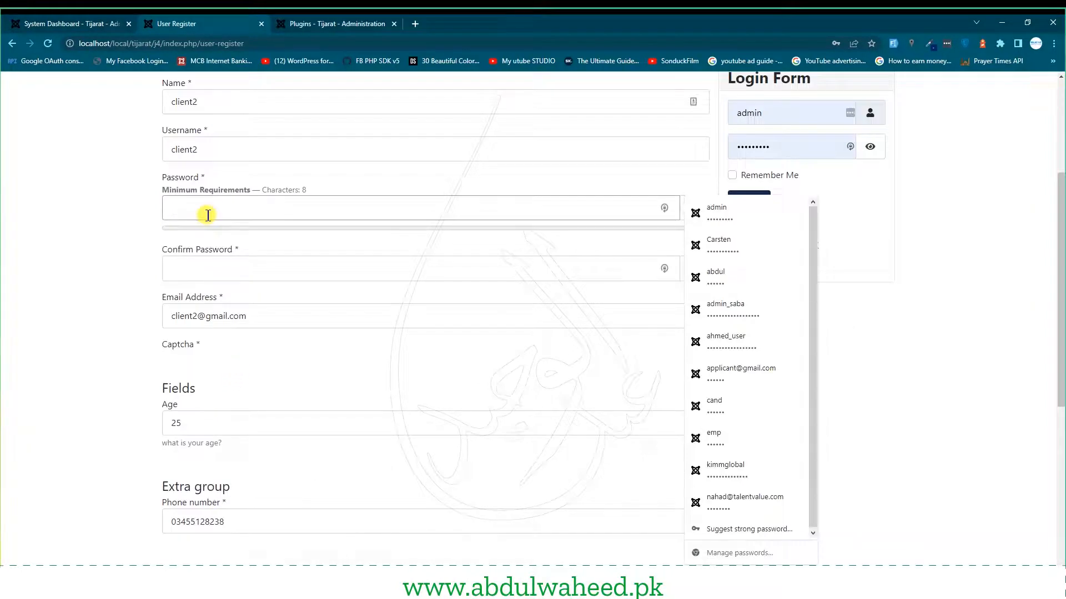
key("ctrl+v")
left_click(199, 273)
key("ctrl+v")
scroll(122, 315, "down", 5)
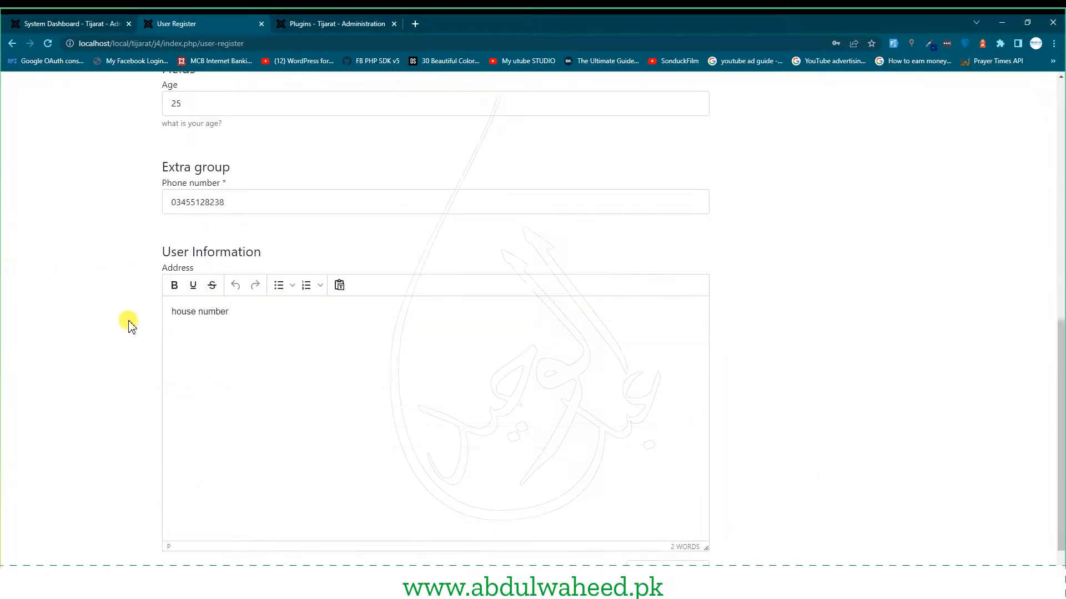
scroll(122, 316, "down", 1)
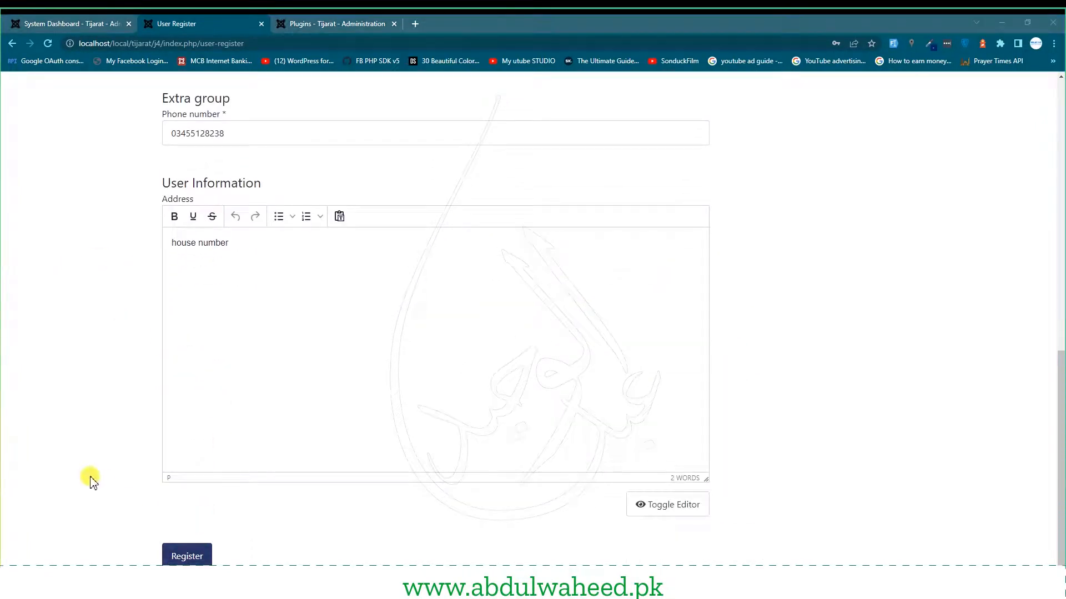
left_click(187, 554)
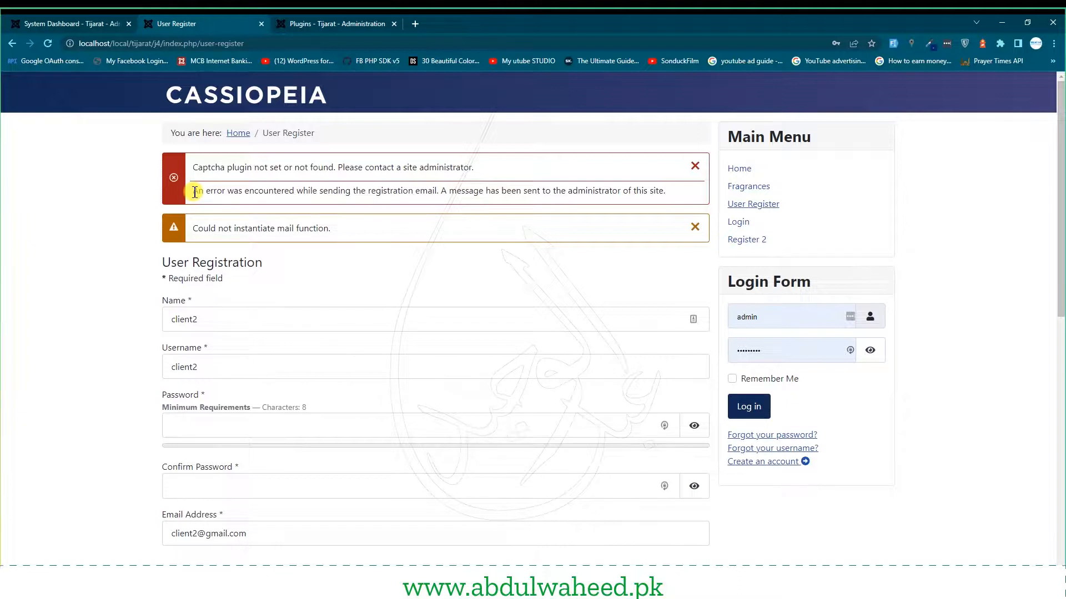
left_click_drag(195, 192, 305, 189)
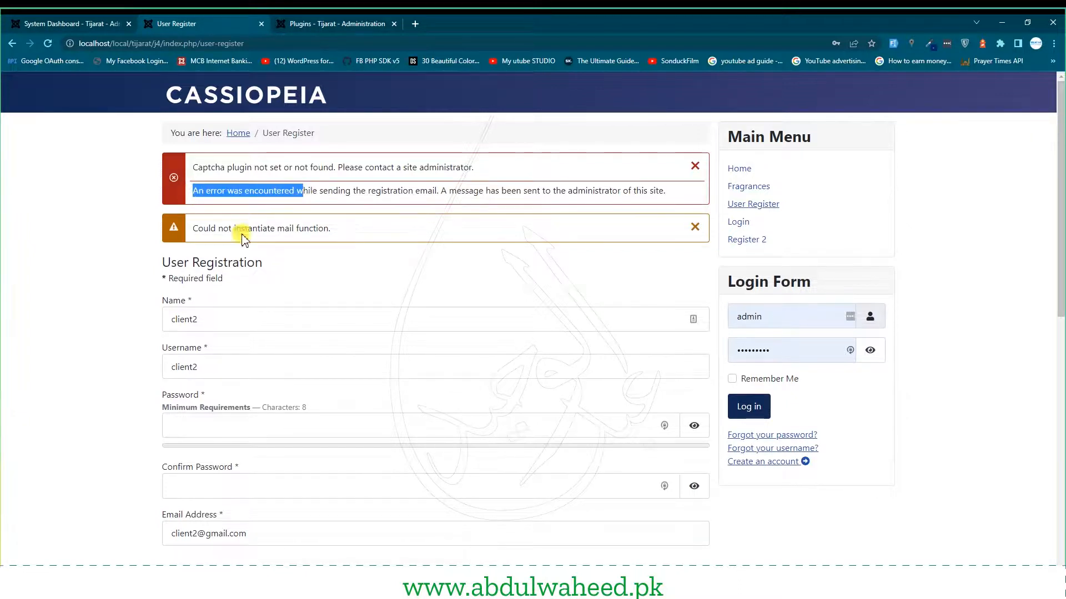
triple_click(386, 191)
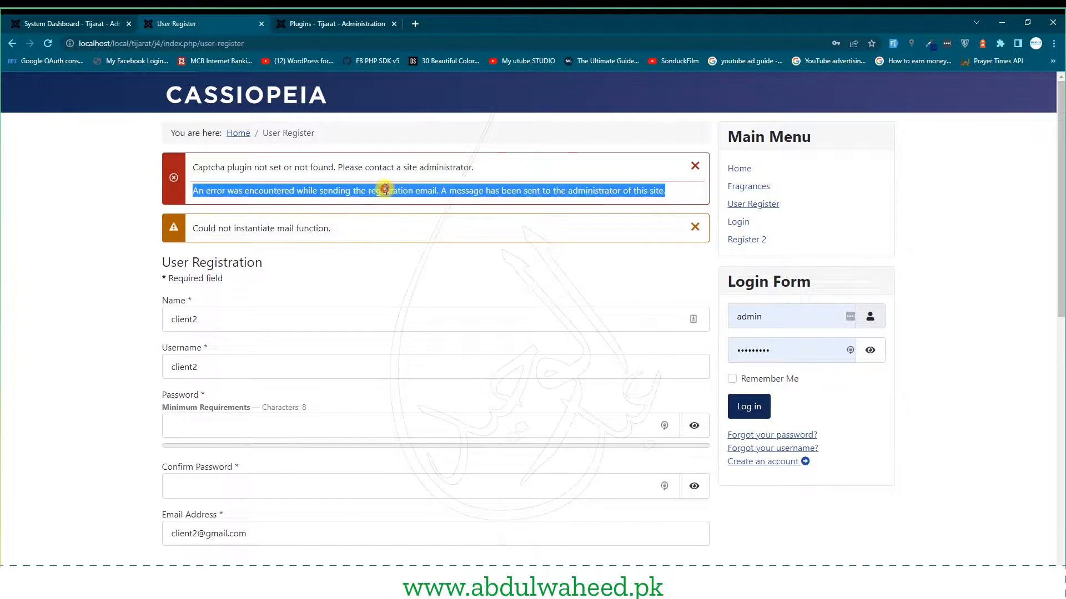
Open the Users list in the site administration
left_click(60, 20)
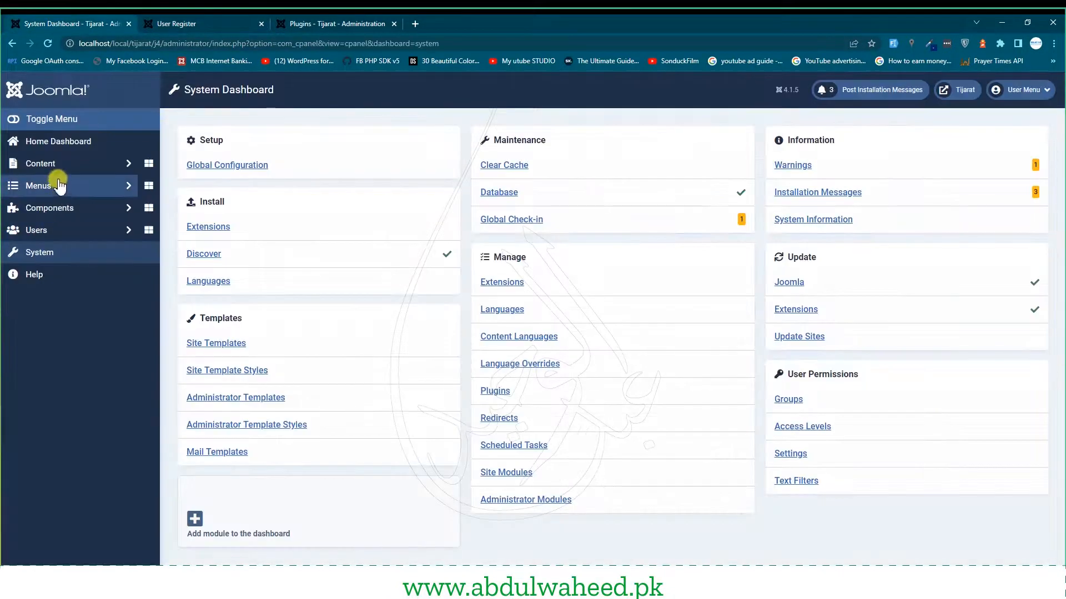
left_click(63, 213)
left_click(62, 229)
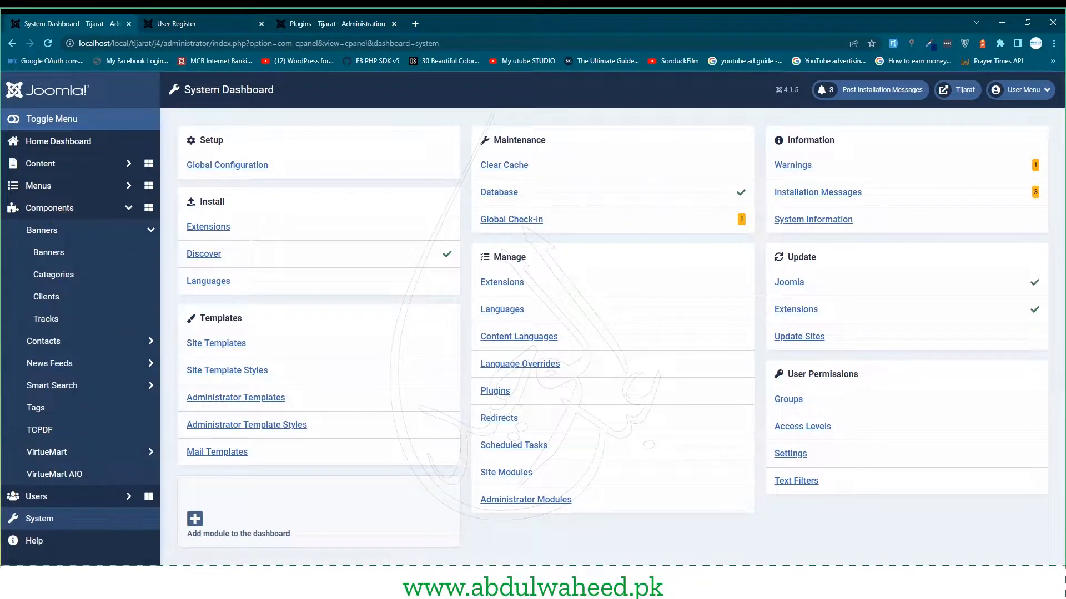
left_click(45, 505)
left_click(50, 255)
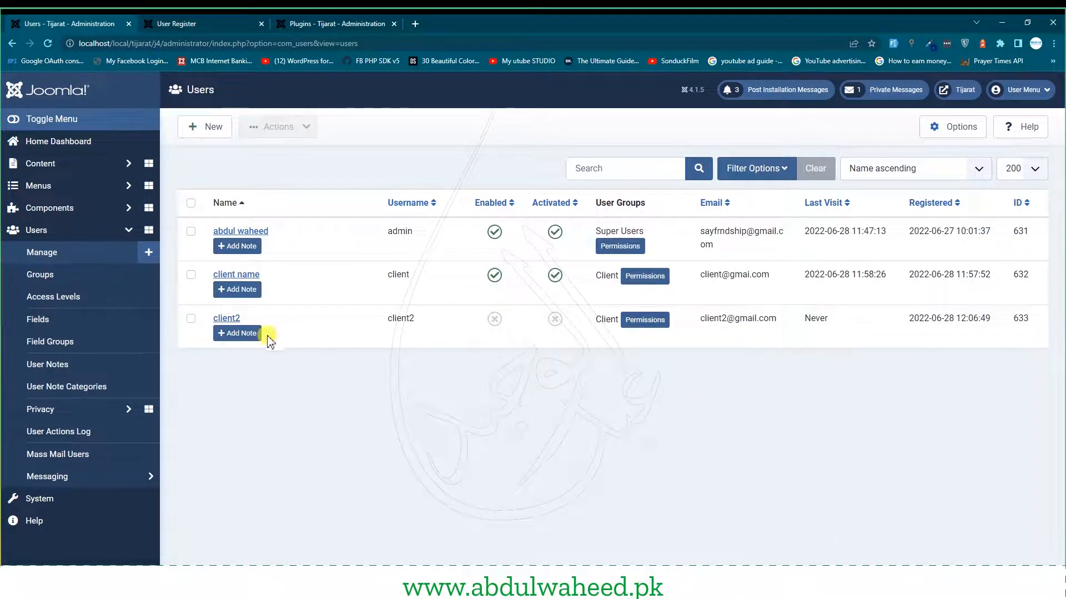
Unblock and activate the client2 user account, then return to the front-end tab
left_click(179, 325)
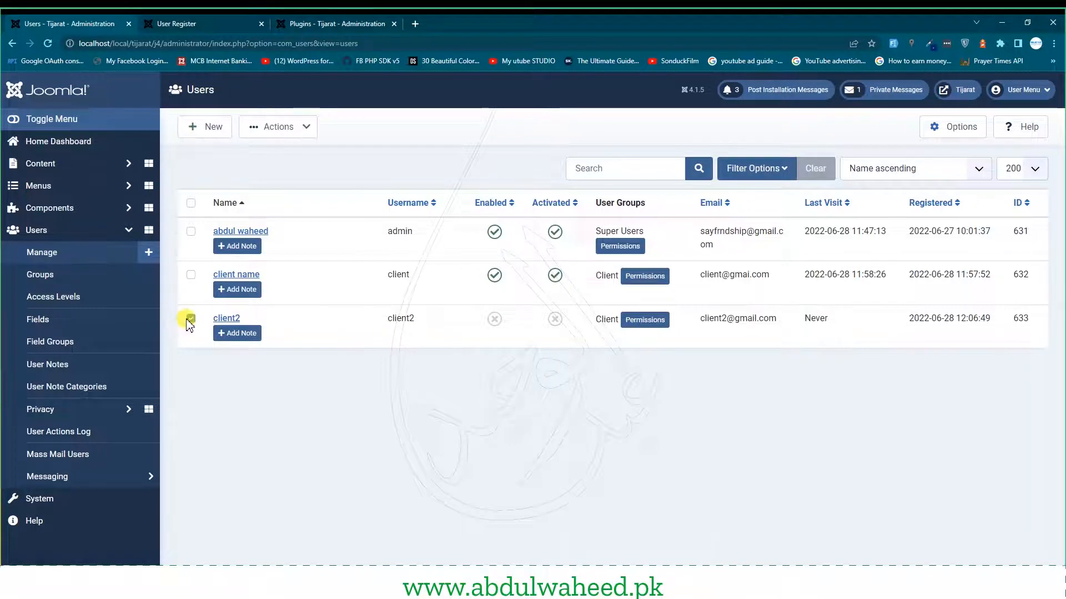
left_click(298, 128)
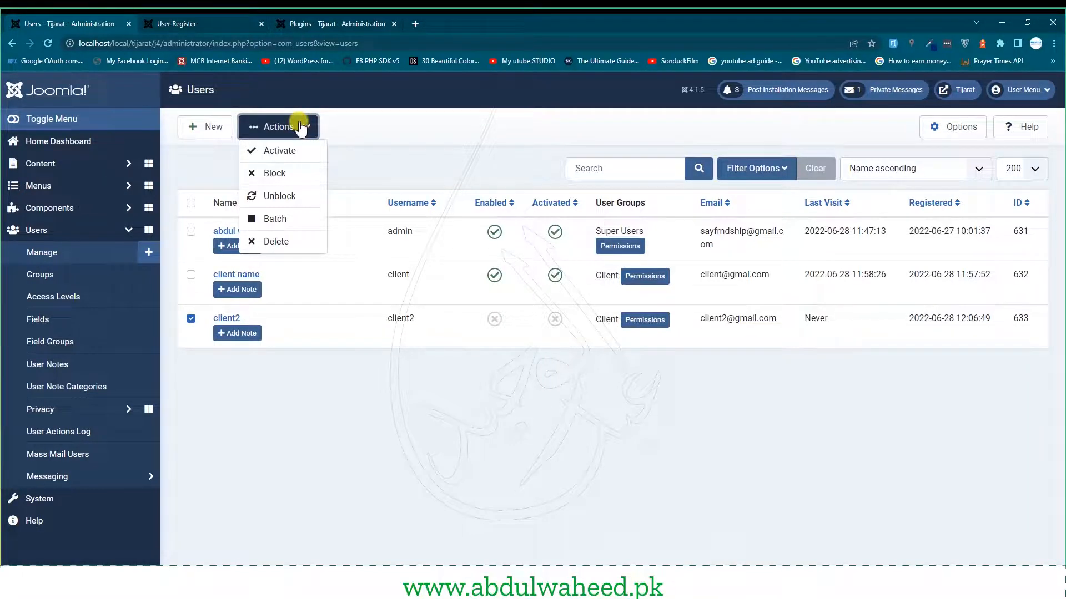
left_click(475, 131)
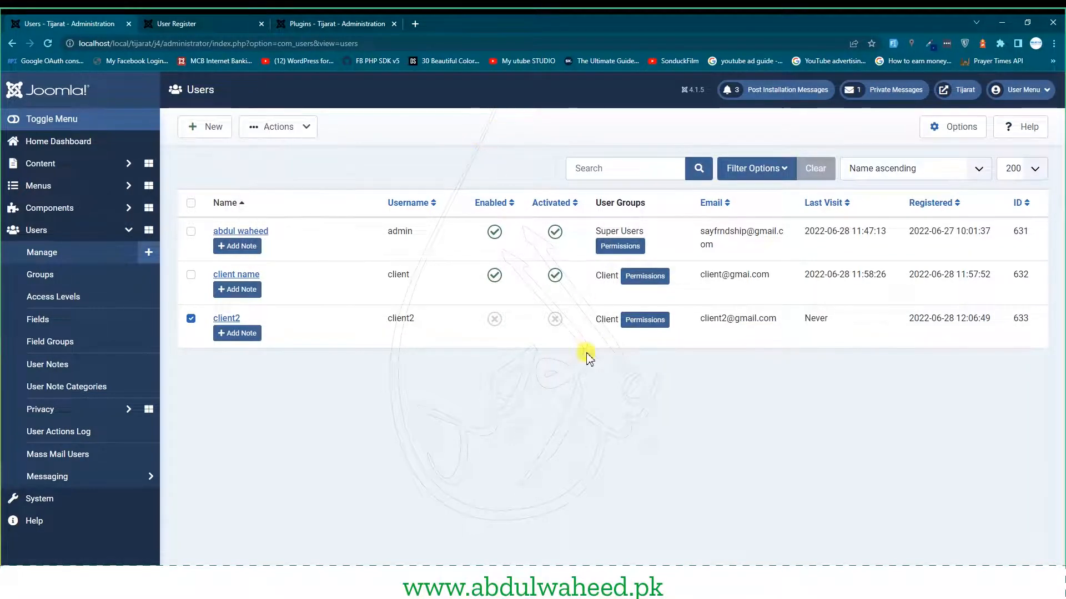
left_click(488, 321)
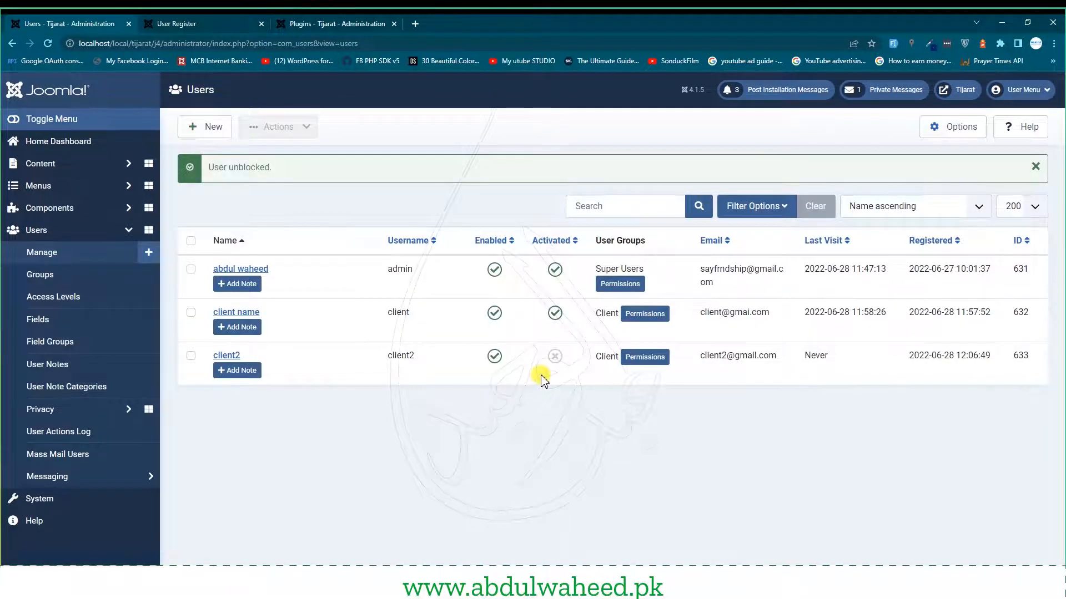
left_click(554, 358)
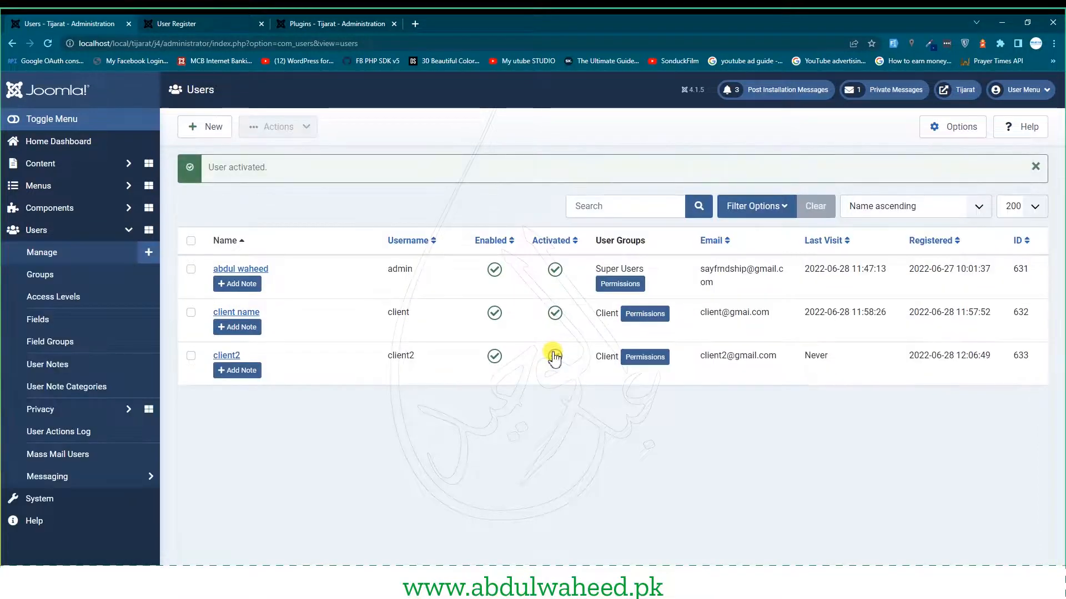
left_click(216, 23)
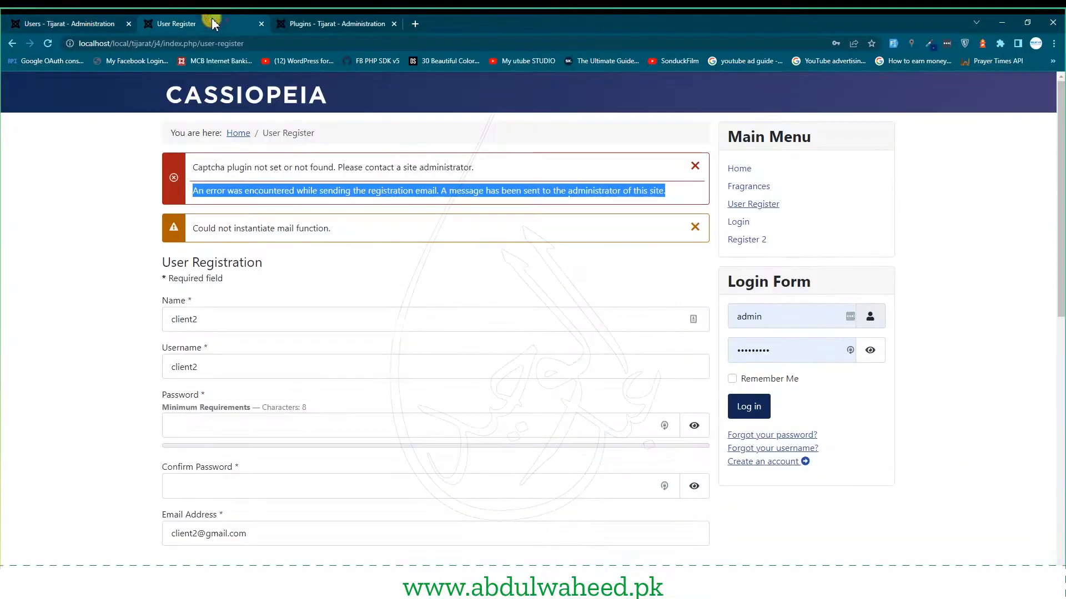
Log in on the front-end site as client2 with its password, dismissing the save-password prompt
left_click(738, 222)
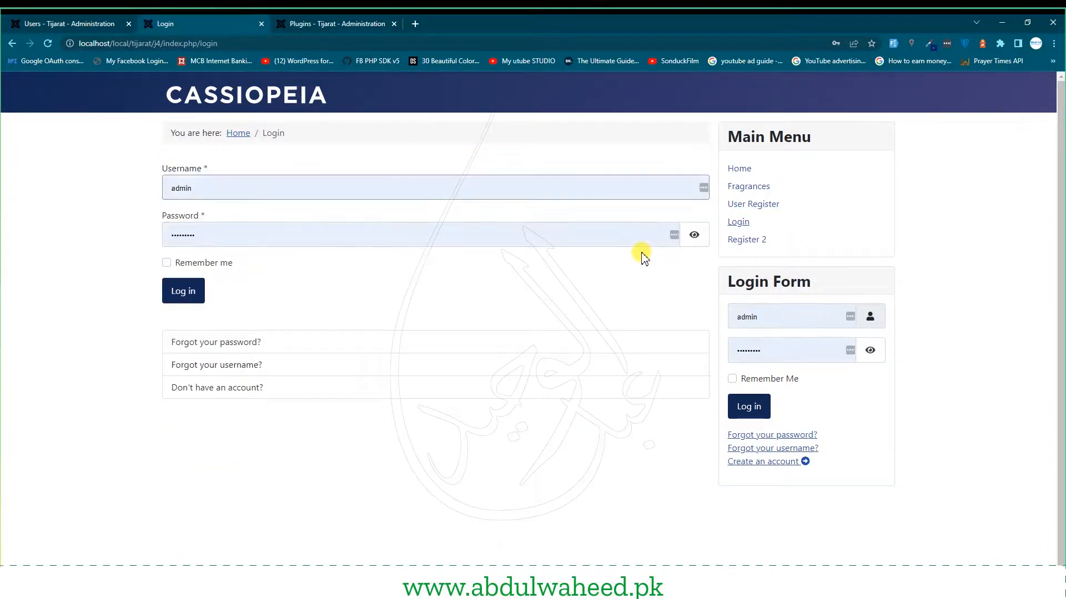
double_click(305, 184)
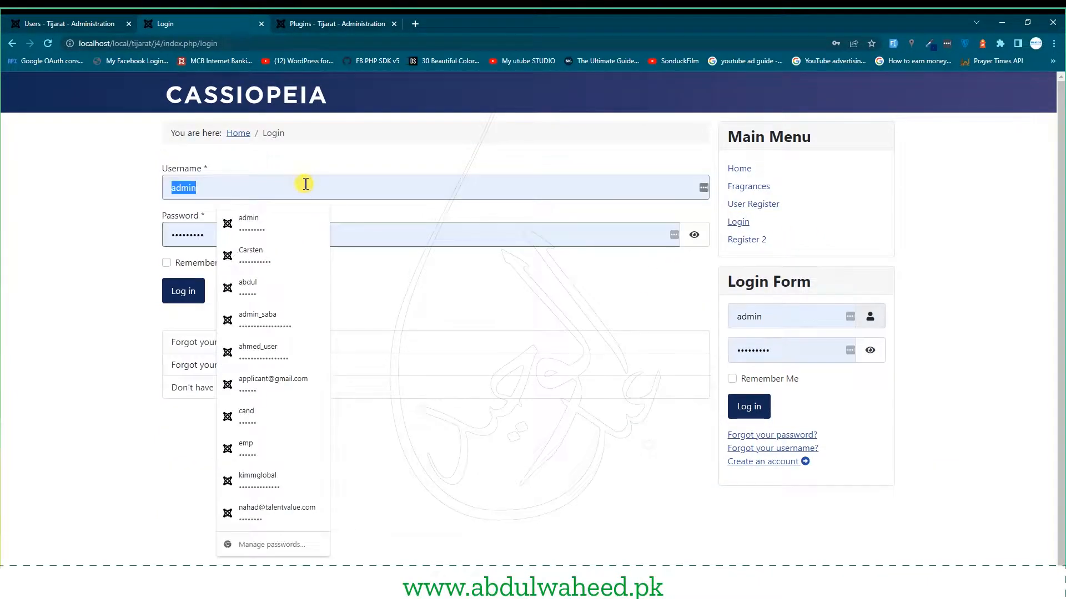
type("client2")
key("Tab")
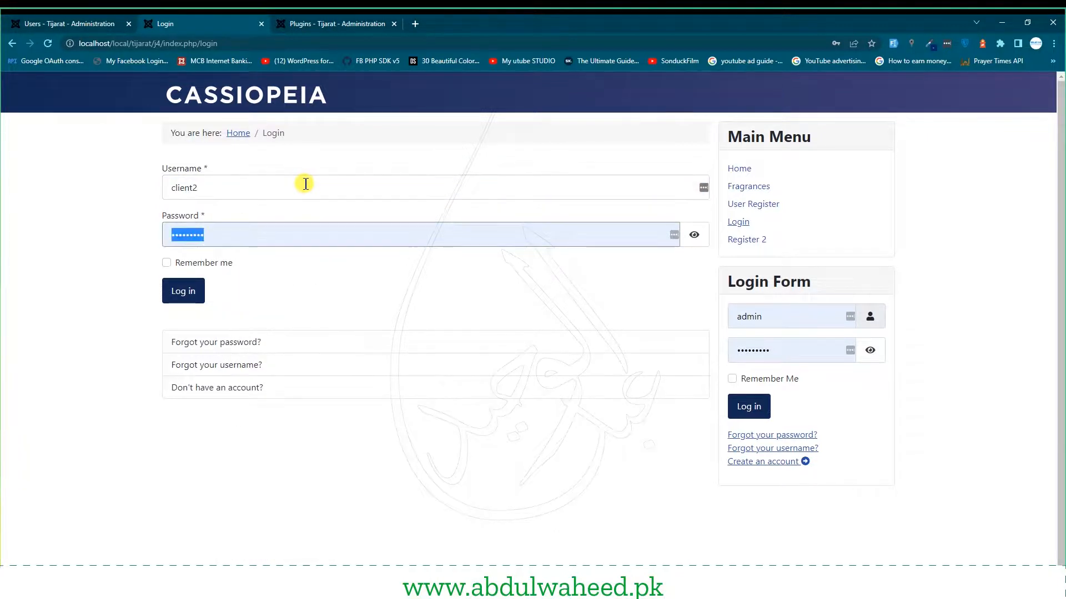
key("ctrl+v")
left_click(182, 292)
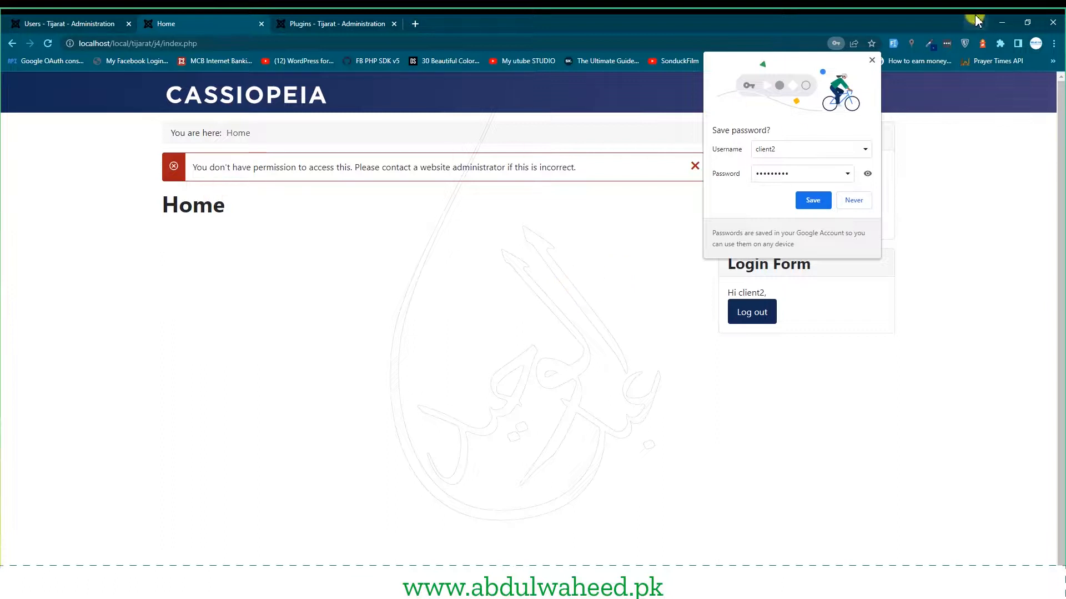
left_click(872, 61)
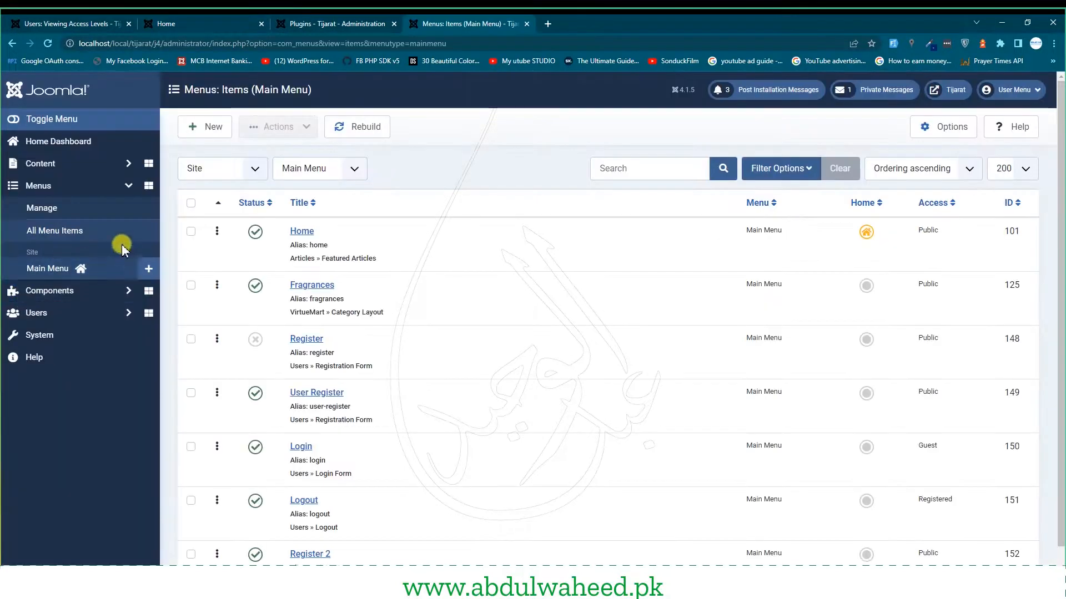
Show the Client group's permissions in the global Articles options
left_click(70, 165)
left_click(58, 187)
left_click(938, 133)
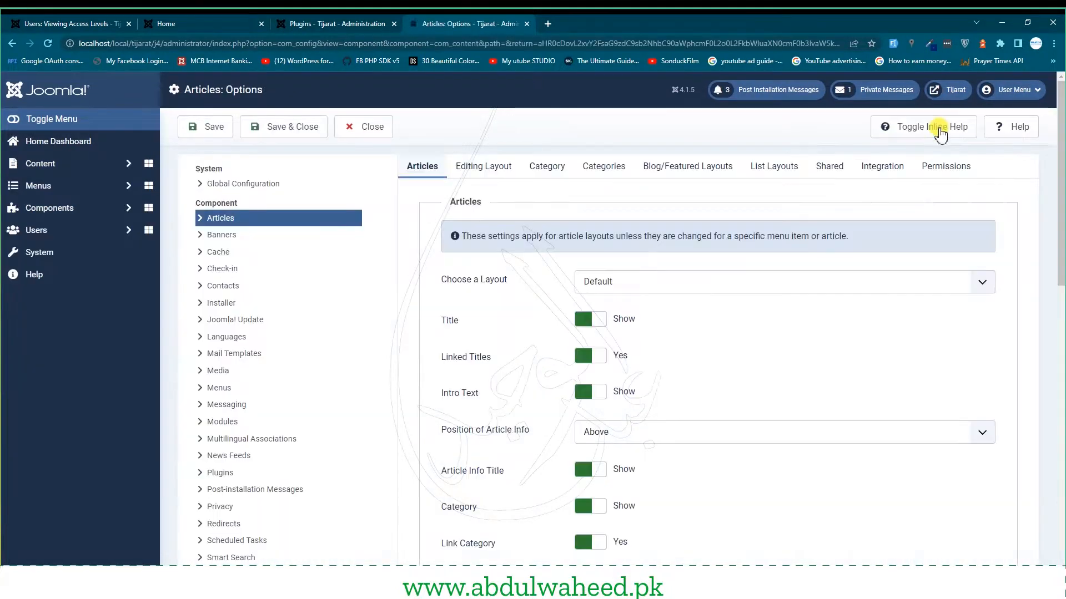
left_click(930, 165)
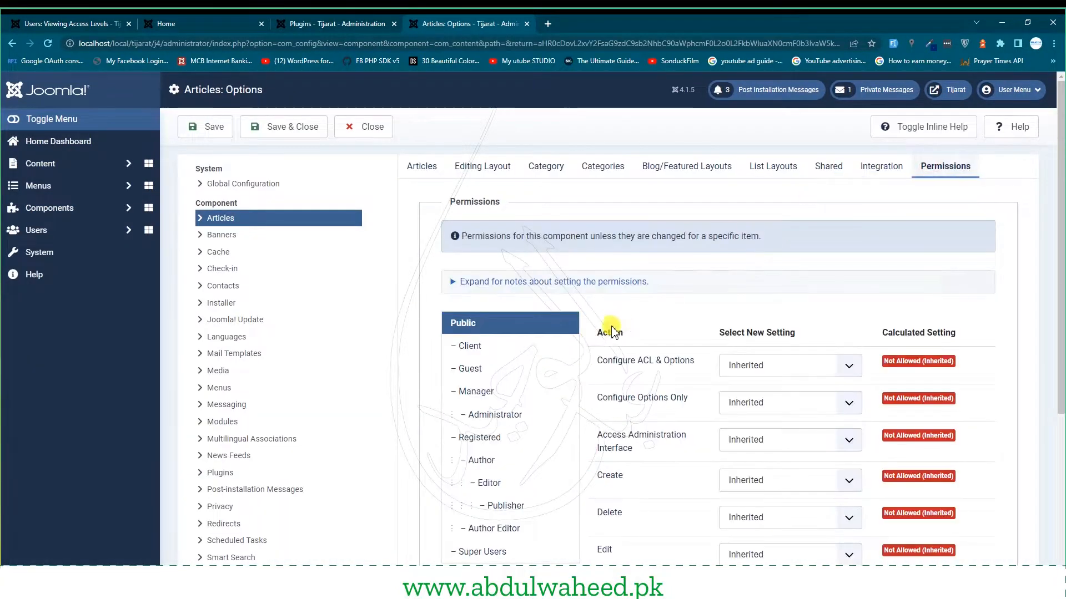
left_click(496, 346)
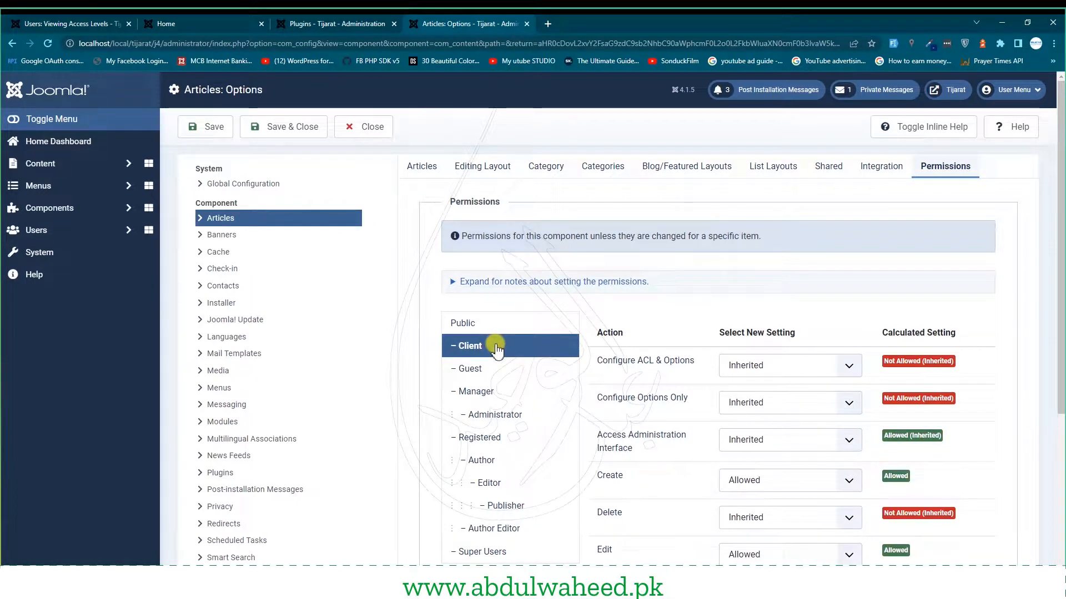
scroll(638, 374, "down", 3)
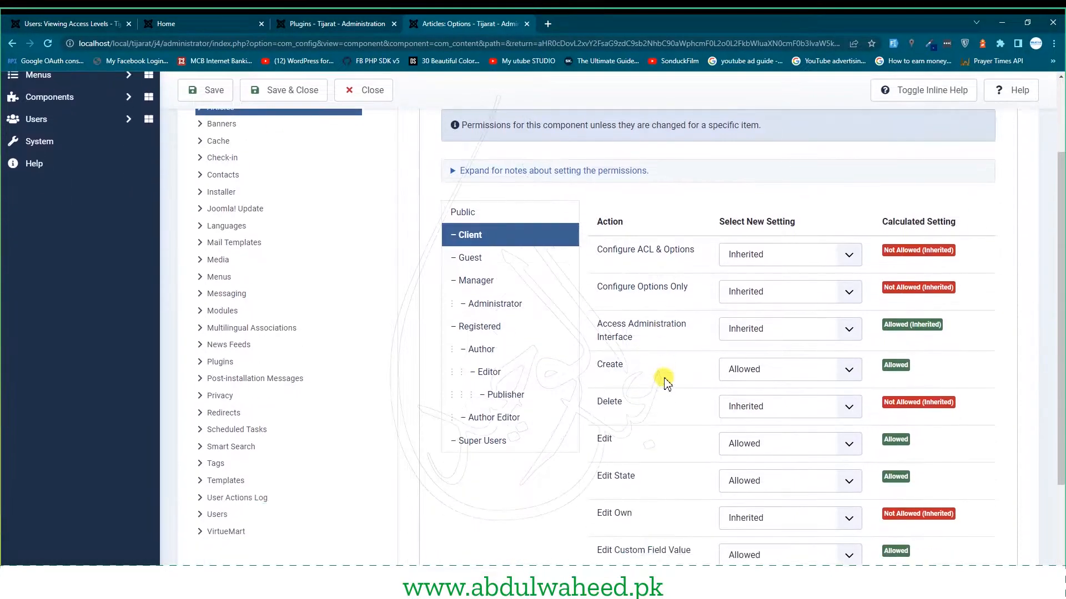
scroll(683, 426, "down", 2)
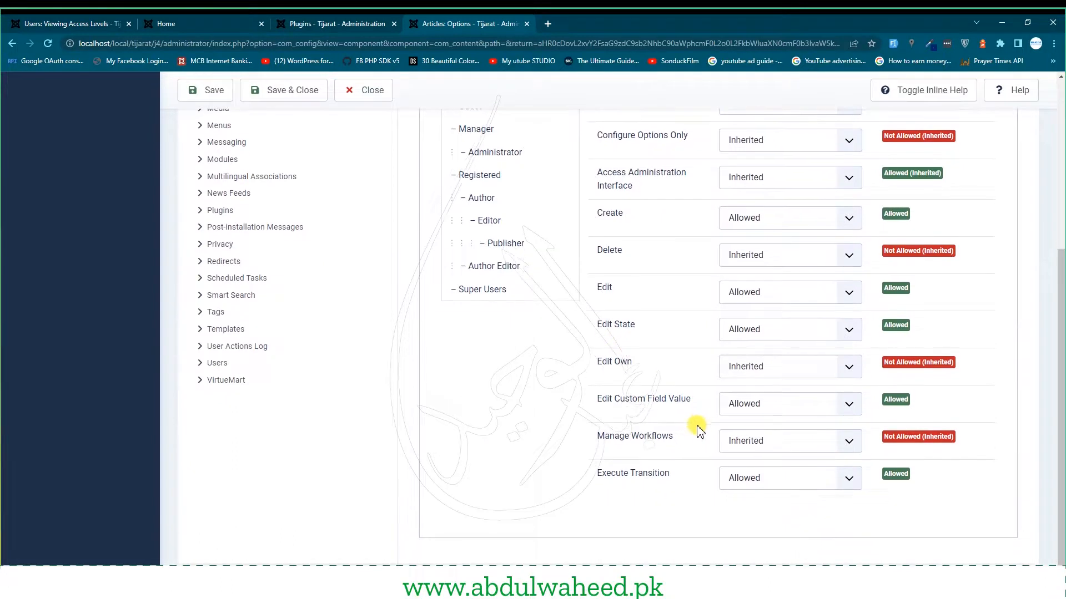
Set Client's Manage Workflows, Edit Own, Delete, Configure Options Only and Configure ACL & Options to Allowed
left_click(784, 441)
left_click(741, 469)
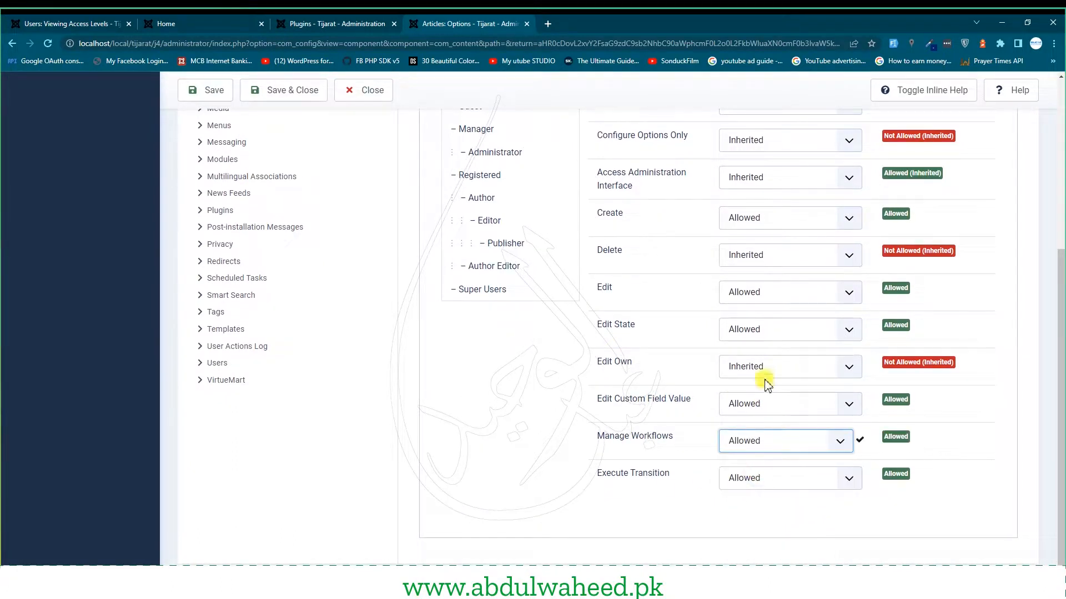
left_click(764, 370)
left_click(754, 395)
left_click(750, 332)
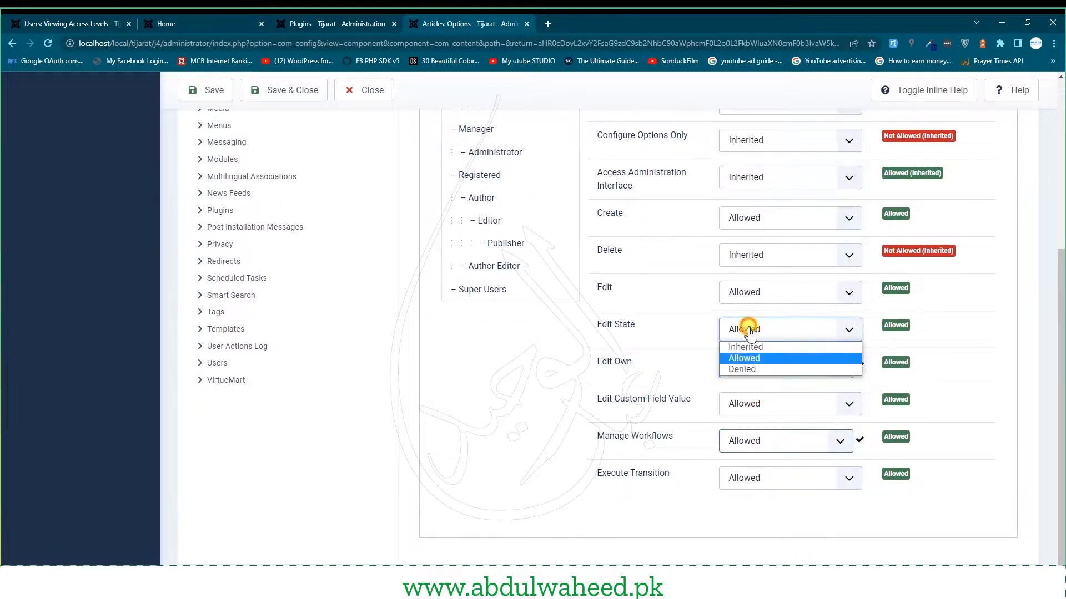
left_click(751, 252)
left_click(754, 283)
scroll(758, 286, "up", 2)
left_click(769, 254)
left_click(767, 278)
left_click(770, 227)
left_click(768, 240)
Save the article permissions and reload client2's front-end Home page
scroll(729, 330, "down", 3)
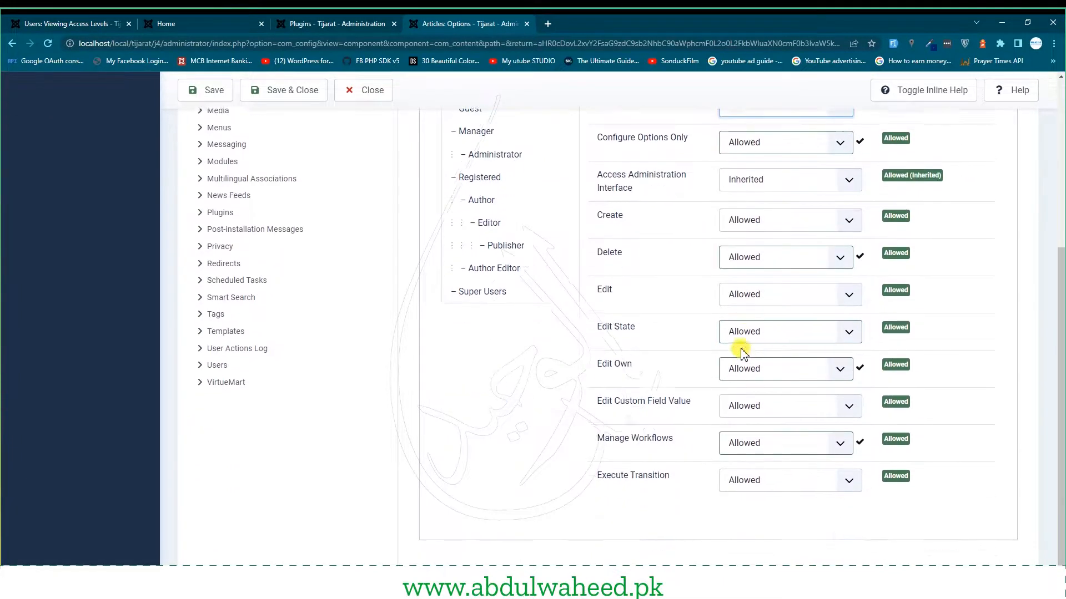
left_click(208, 92)
left_click(211, 27)
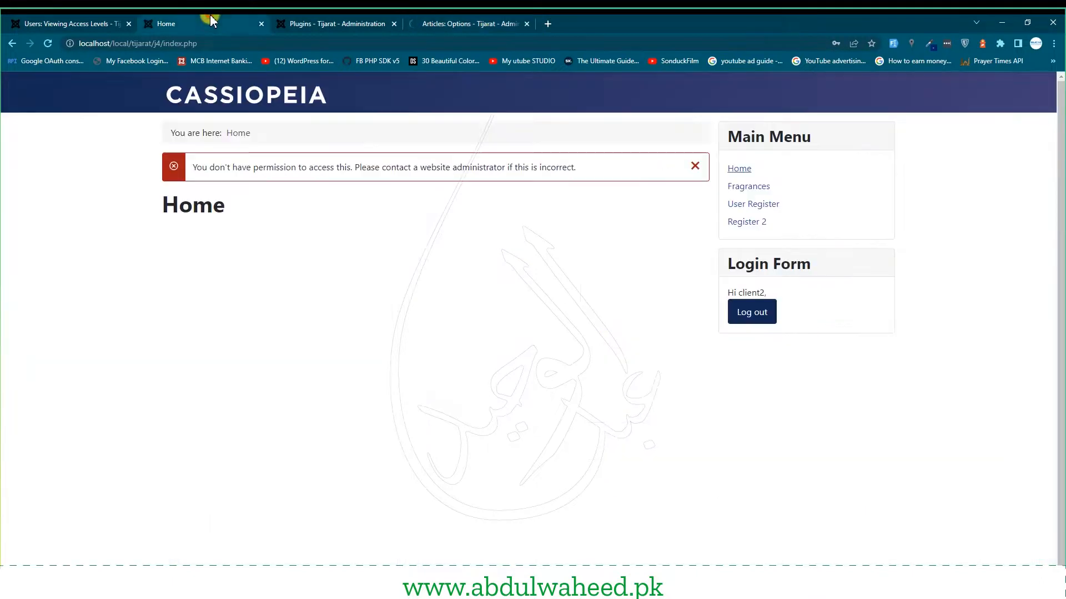
left_click(48, 43)
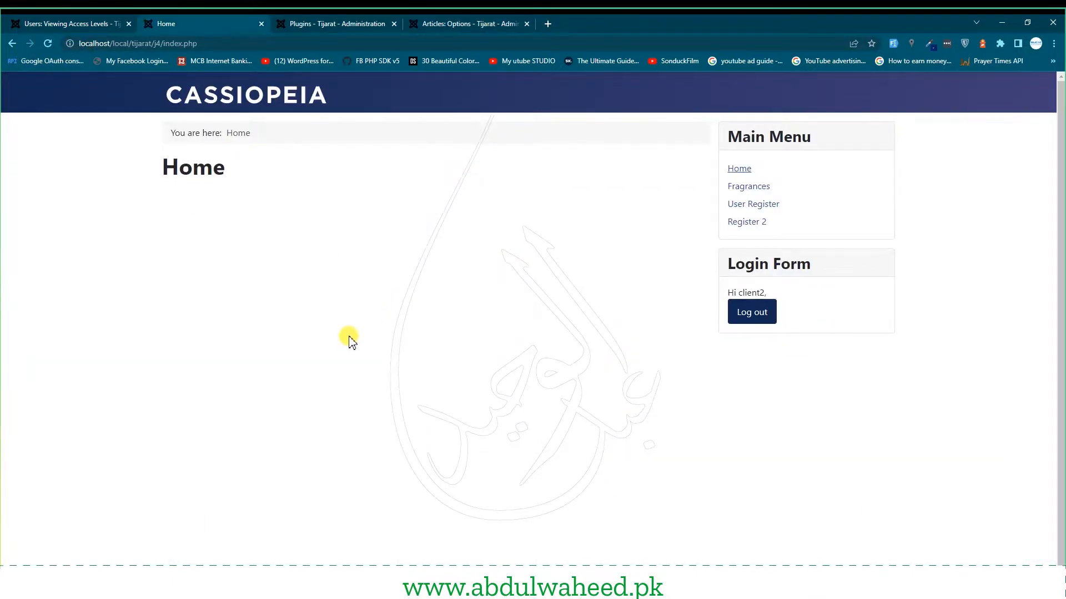